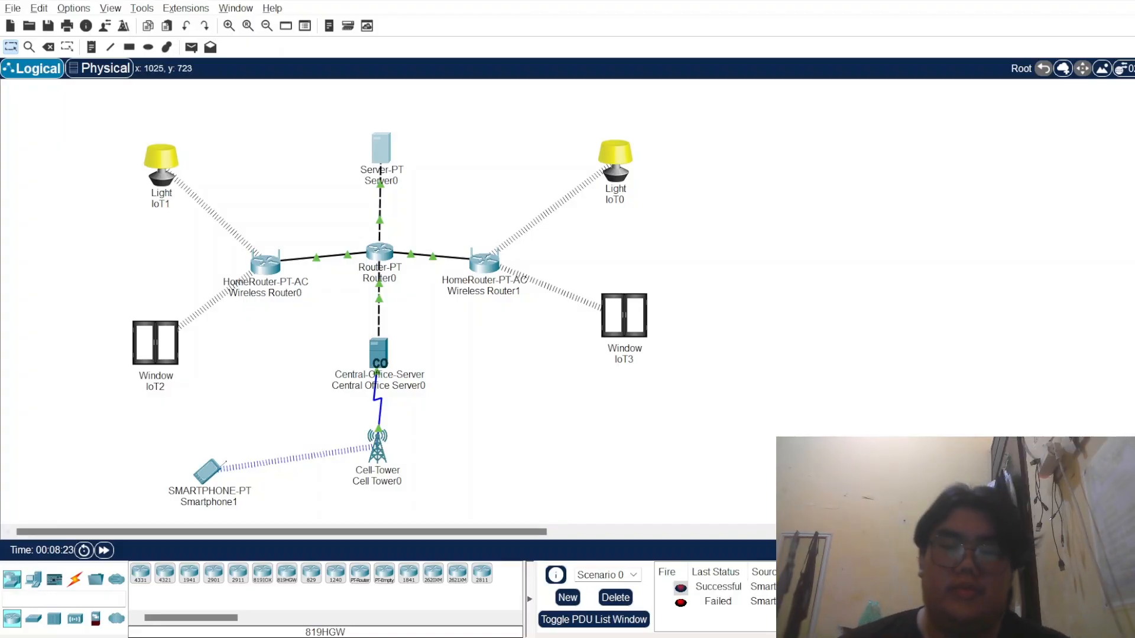
Step: Delete Scenario 0 to clear its list of PDU records
left_click(615, 598)
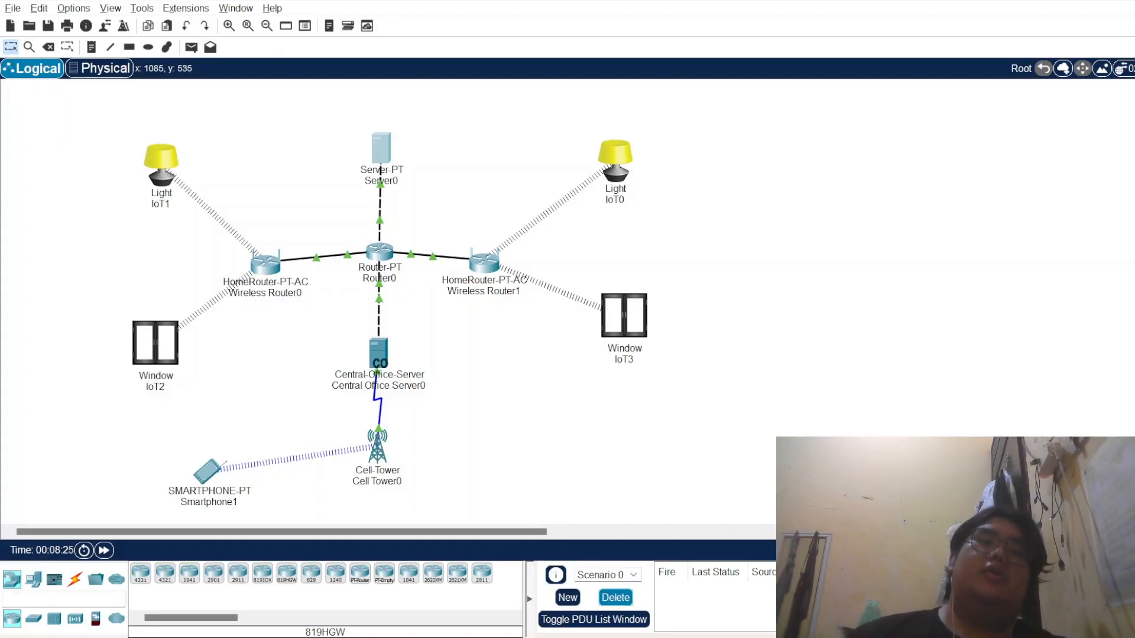
Step: Switch to the Praktikum4 document in Google Docs and compare its topology diagram and IP address table with the Packet Tracer network
key("alt+Tab")
key("alt+Tab")
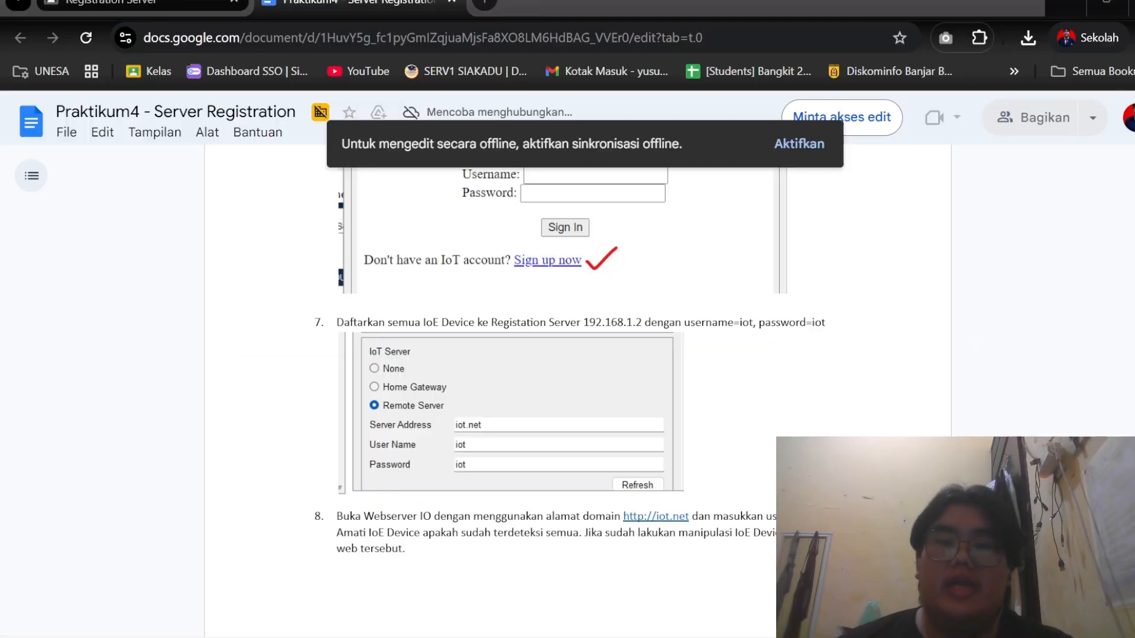
scroll(577, 390, "up", 20)
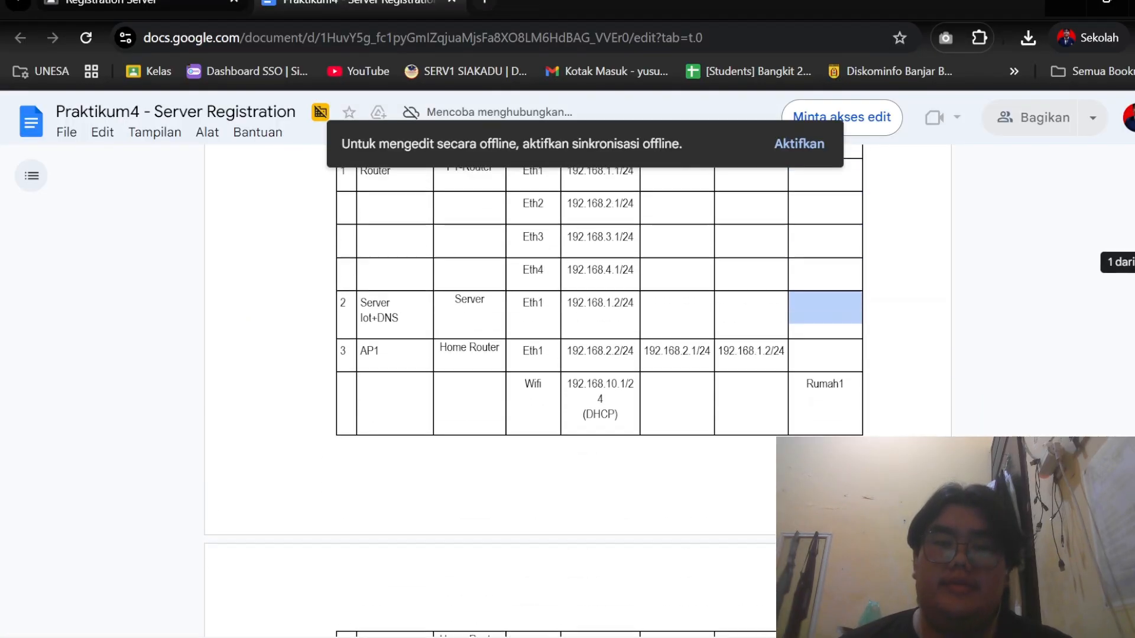
scroll(577, 390, "down", 2)
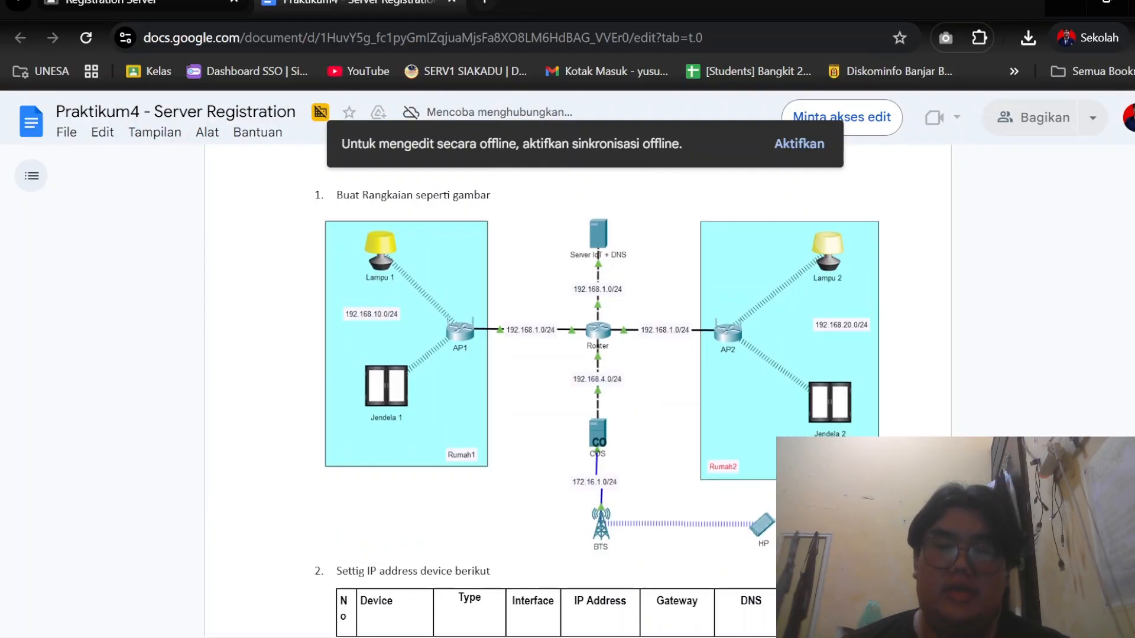
scroll(578, 390, "down", 5)
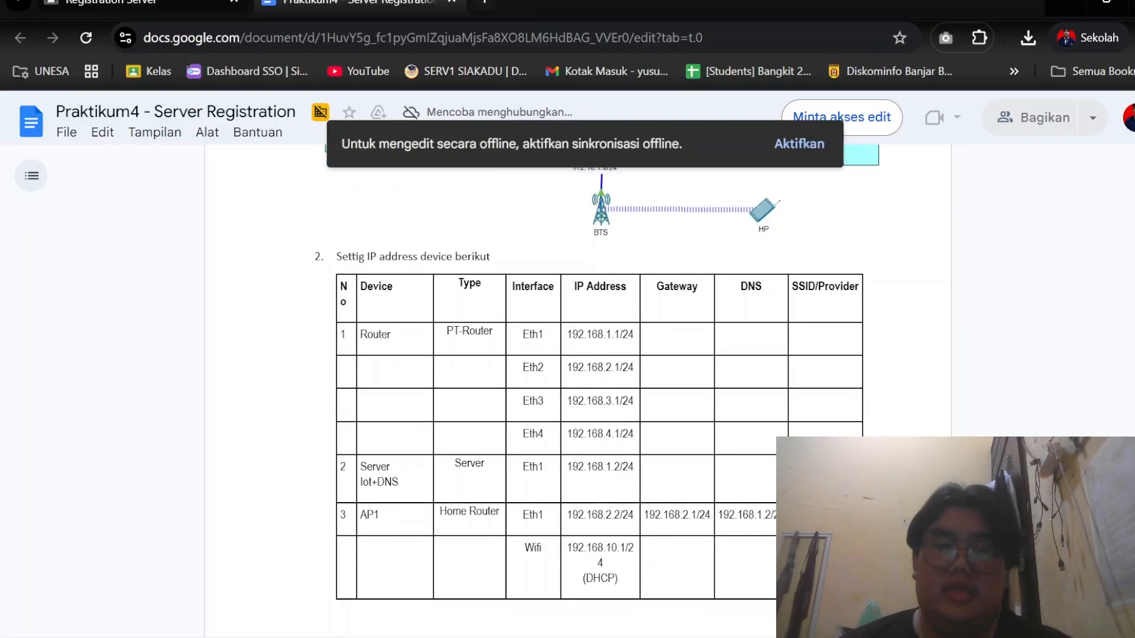
scroll(577, 391, "down", 2)
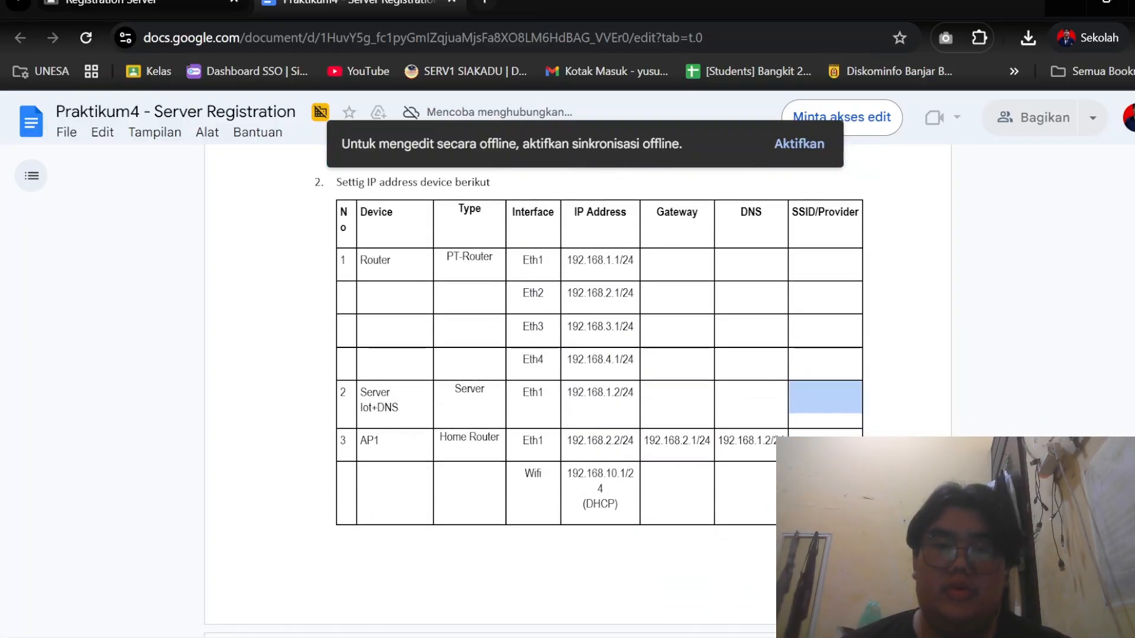
key("alt+Tab")
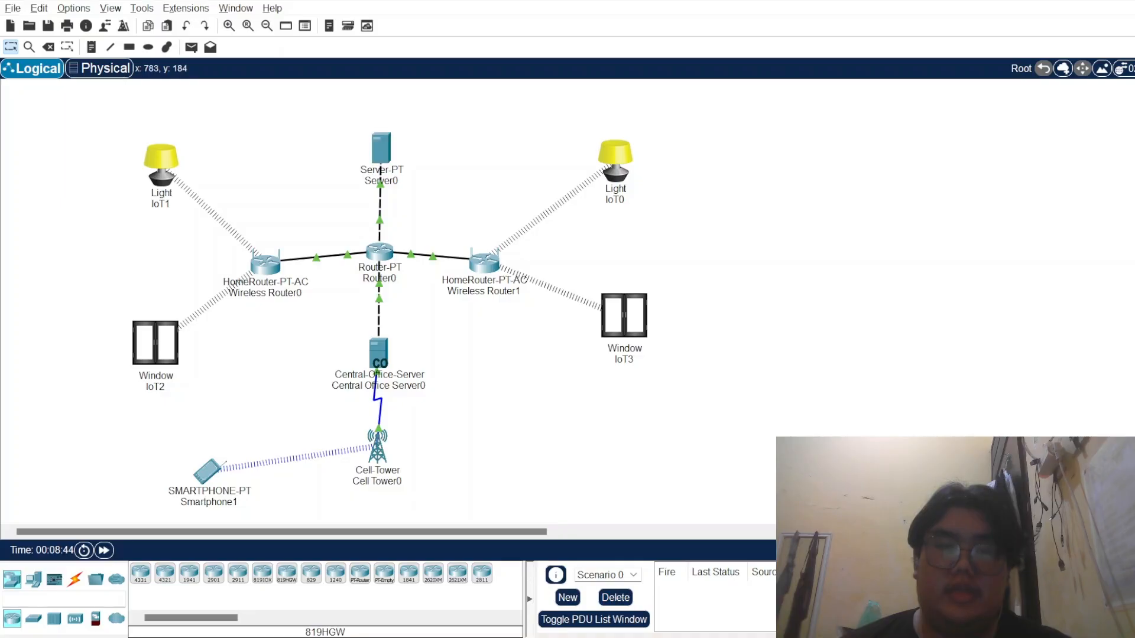
key("alt+Tab")
key("alt+Tab")
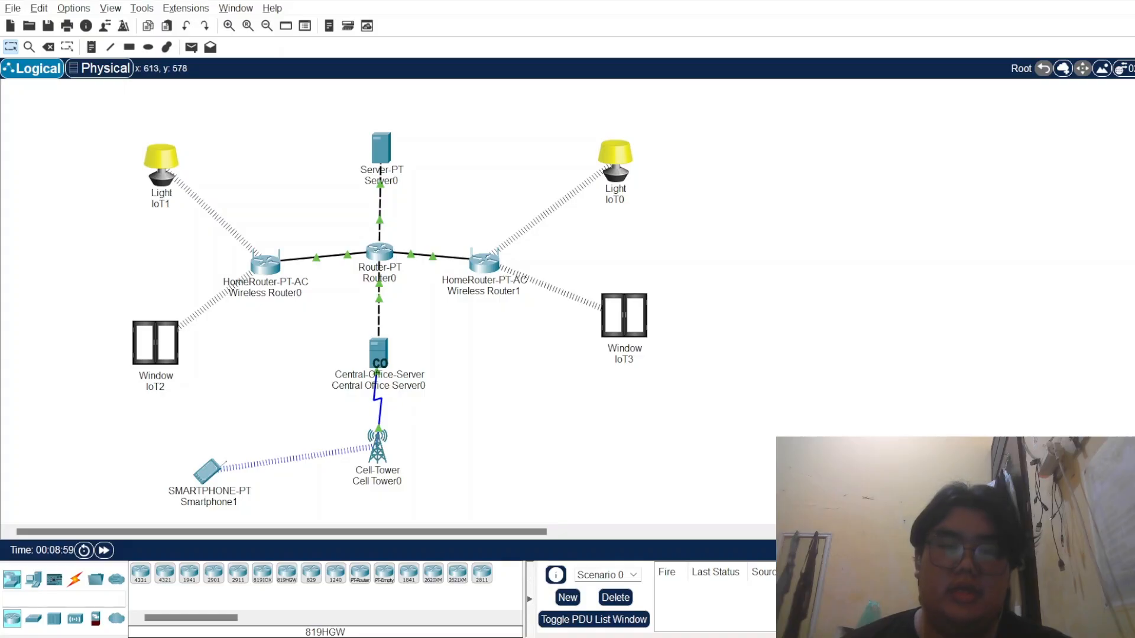
key("alt+Tab")
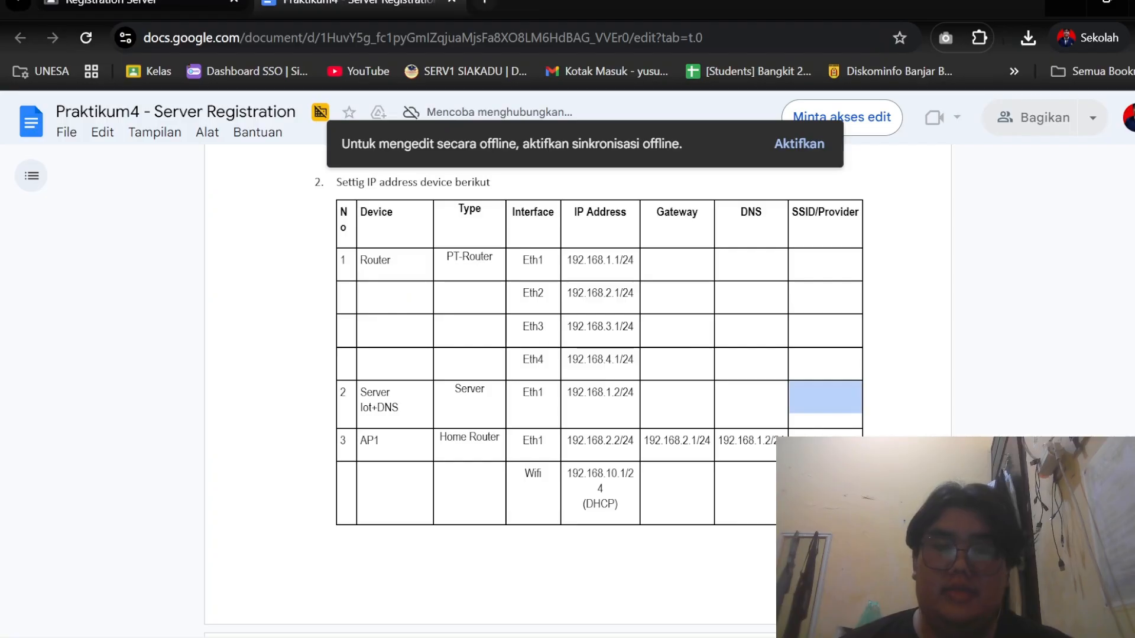
key("alt+Tab")
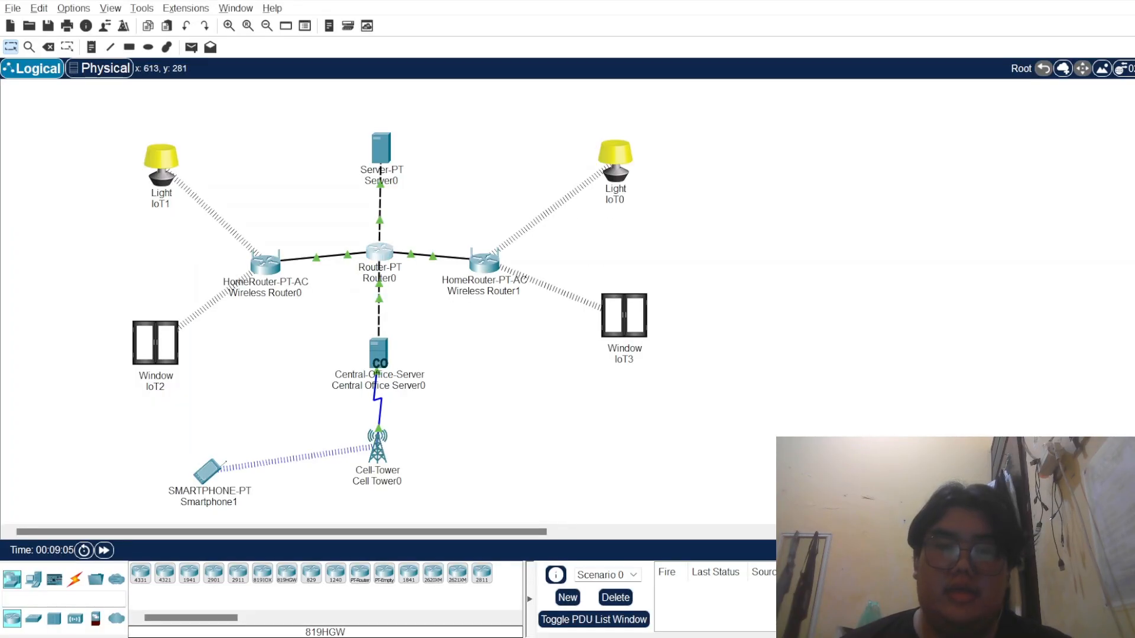
Step: Inspect Router0's FastEthernet0/0 IP configuration in Packet Tracer and compare it with the router's Eth1 entry in the document's address table
left_click(379, 251)
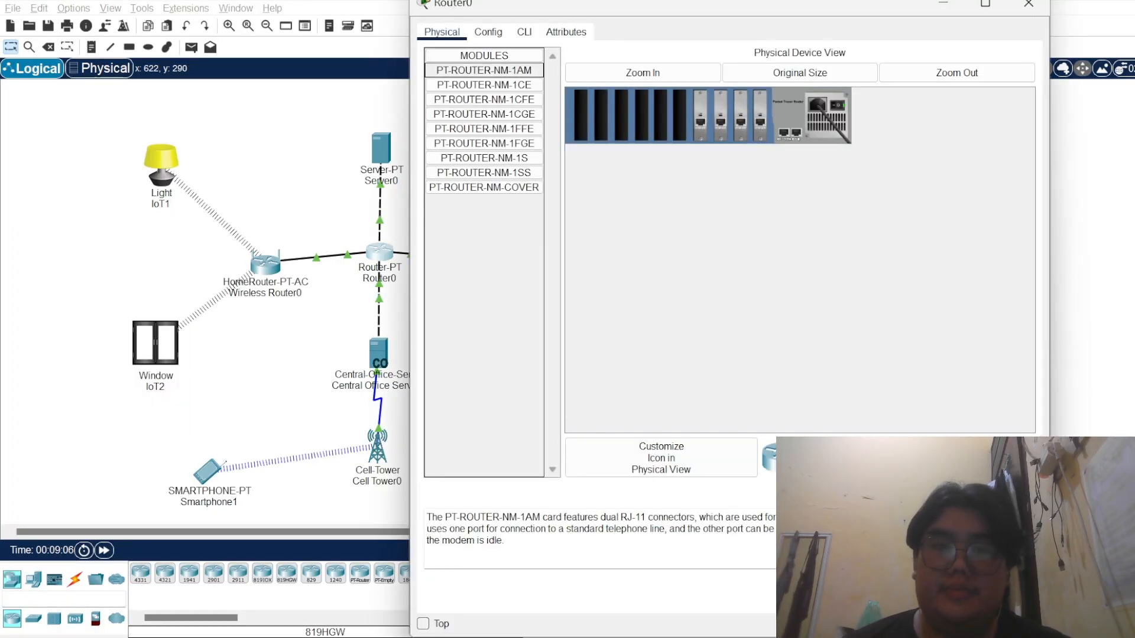
left_click(488, 32)
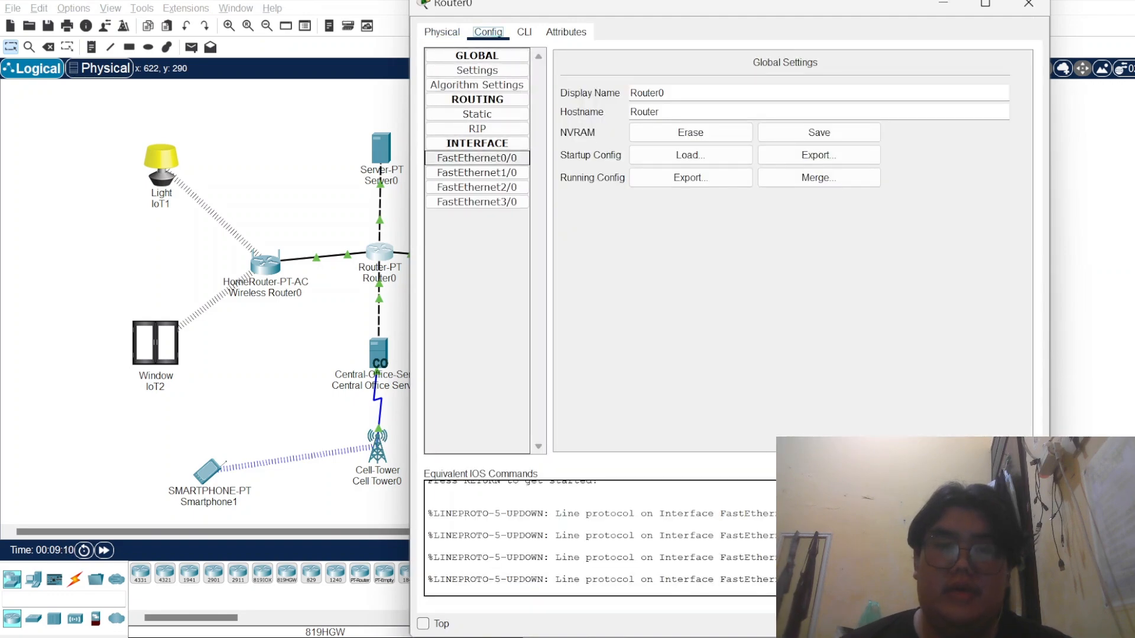
left_click(477, 158)
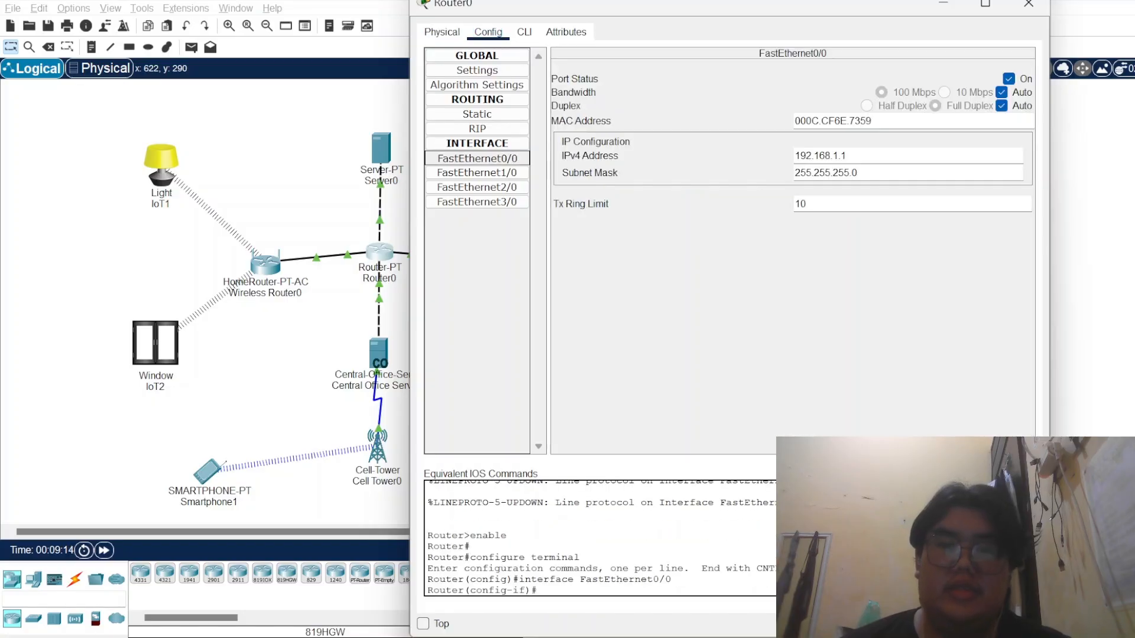
key("alt+Tab")
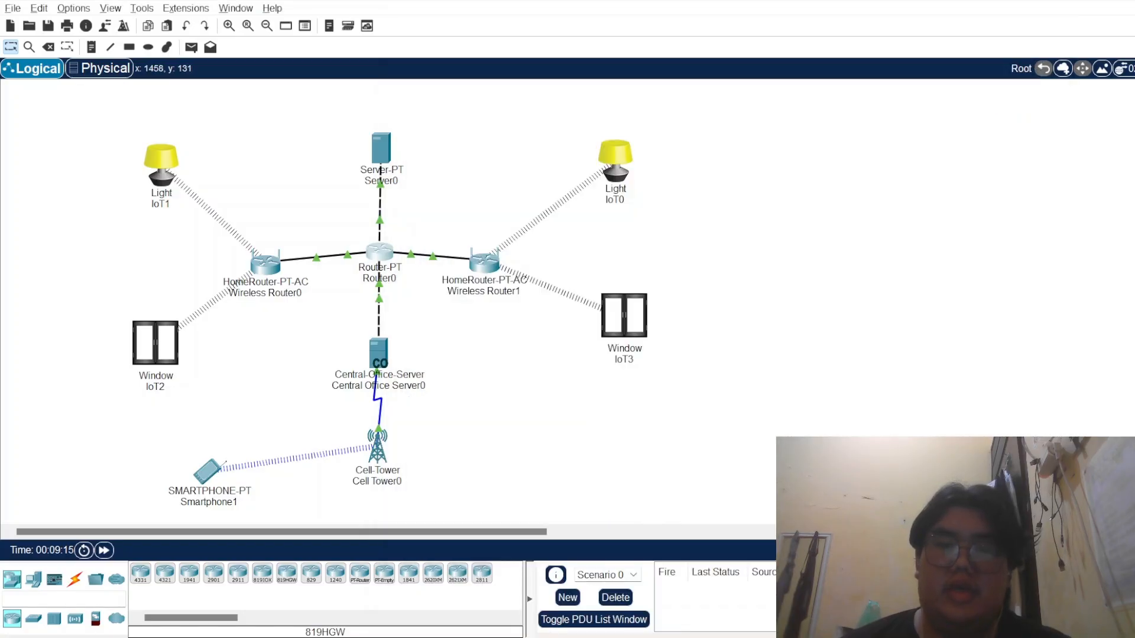
key("alt+Tab")
key("alt+Tab")
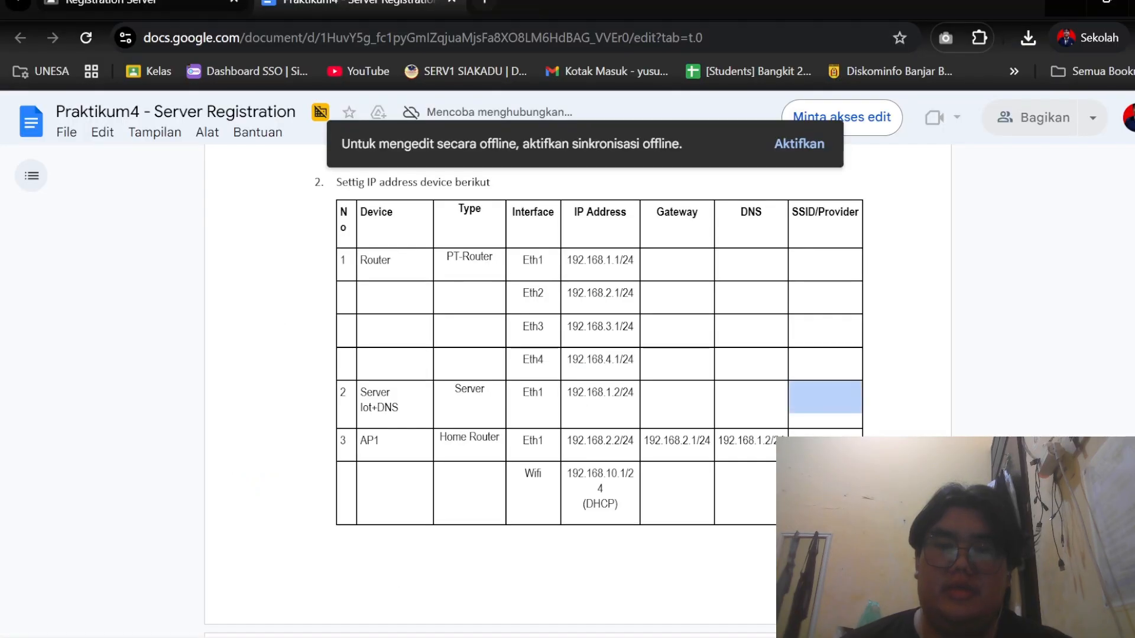
key("alt+Tab")
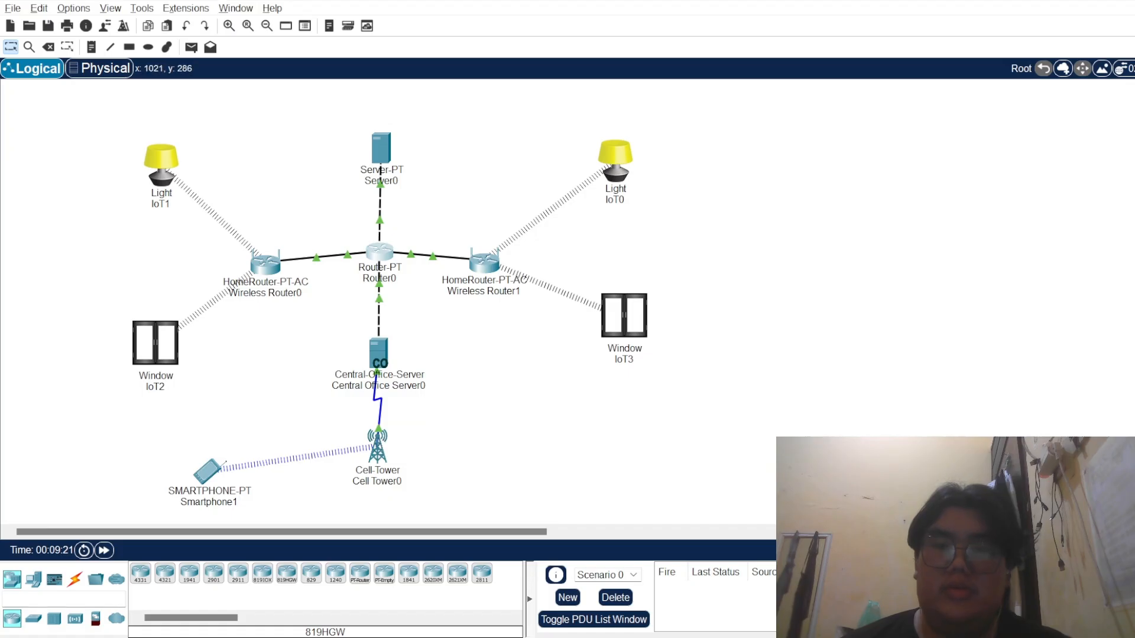
key("alt+Tab")
key("alt+Tab")
key("alt+Tab")
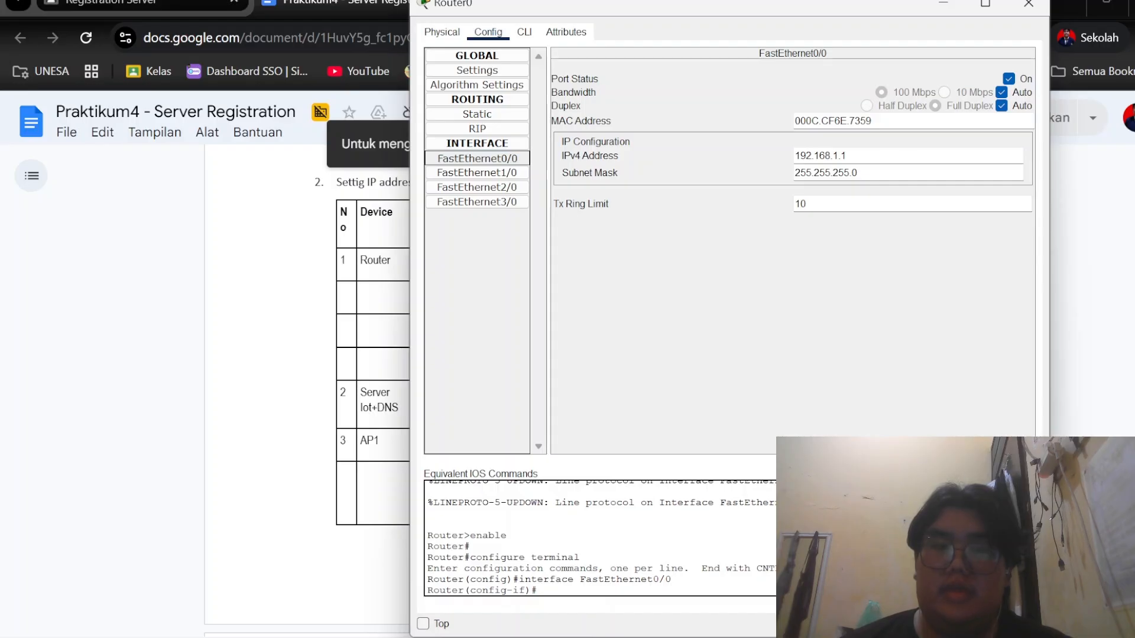
key("alt+Tab")
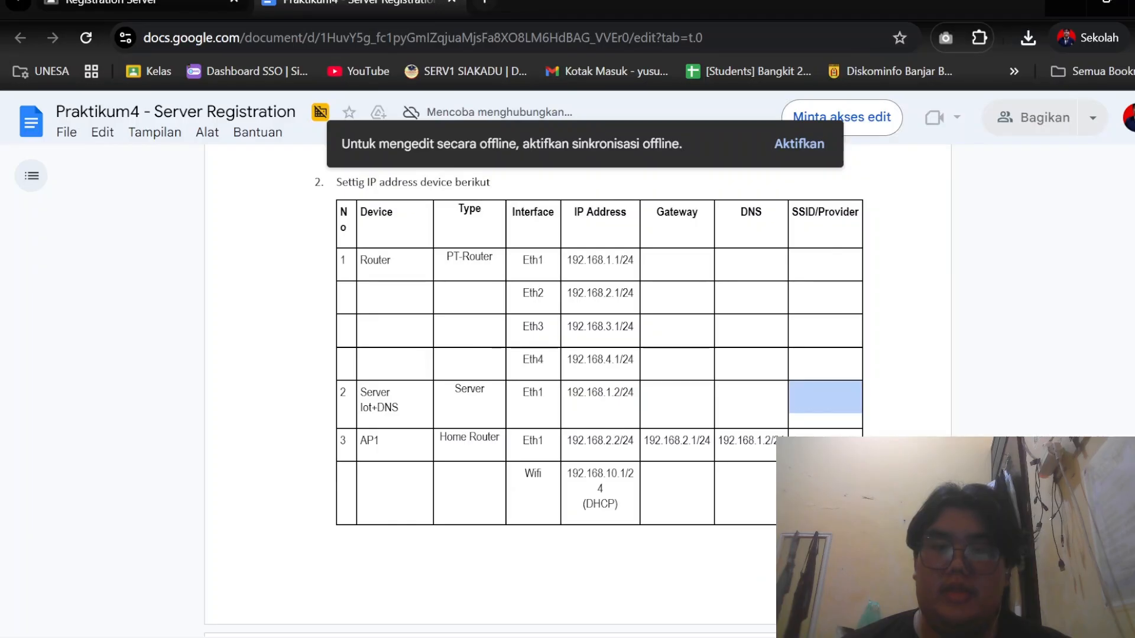
key("alt+Tab")
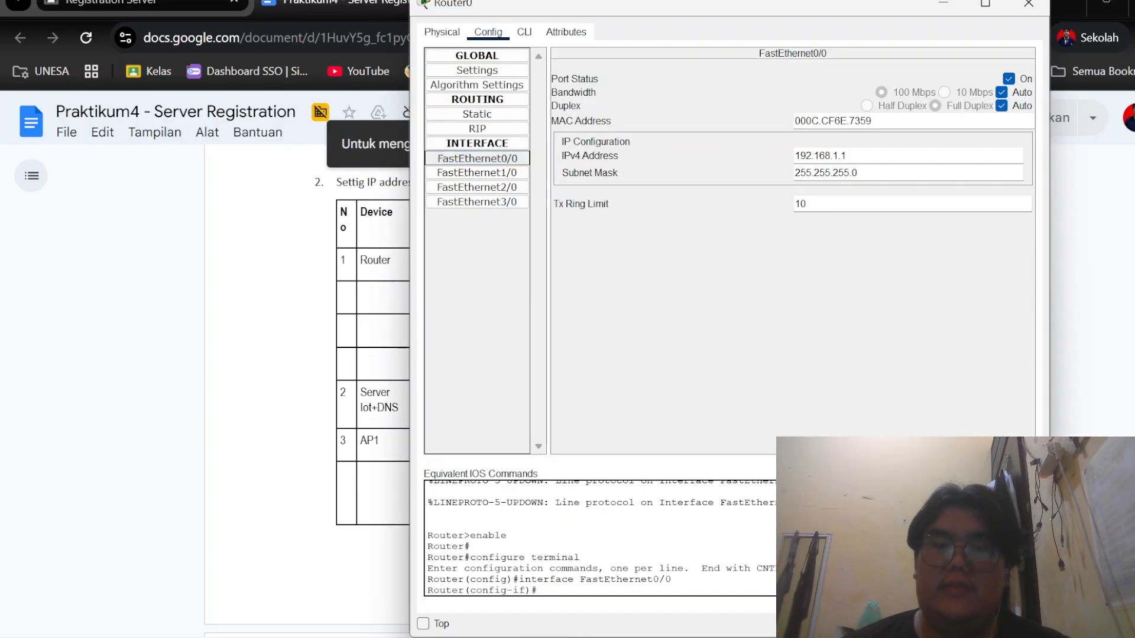
Step: Check the IP configuration of Router0's FastEthernet1/0, FastEthernet2/0 and FastEthernet3/0 interfaces, and close the router's window
left_click(477, 173)
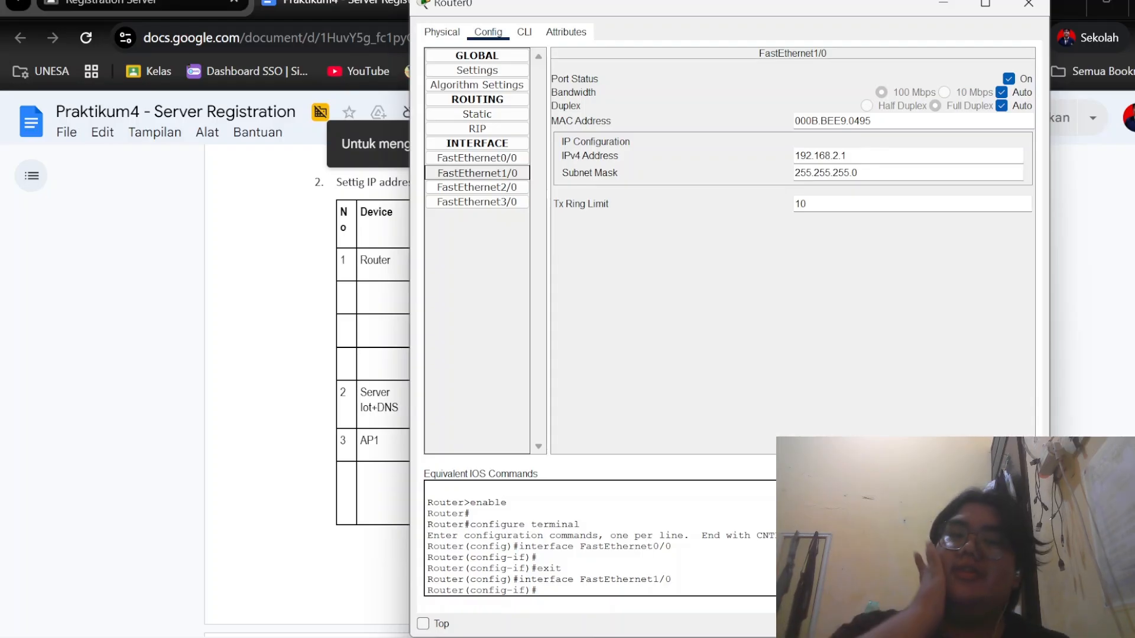
left_click(477, 187)
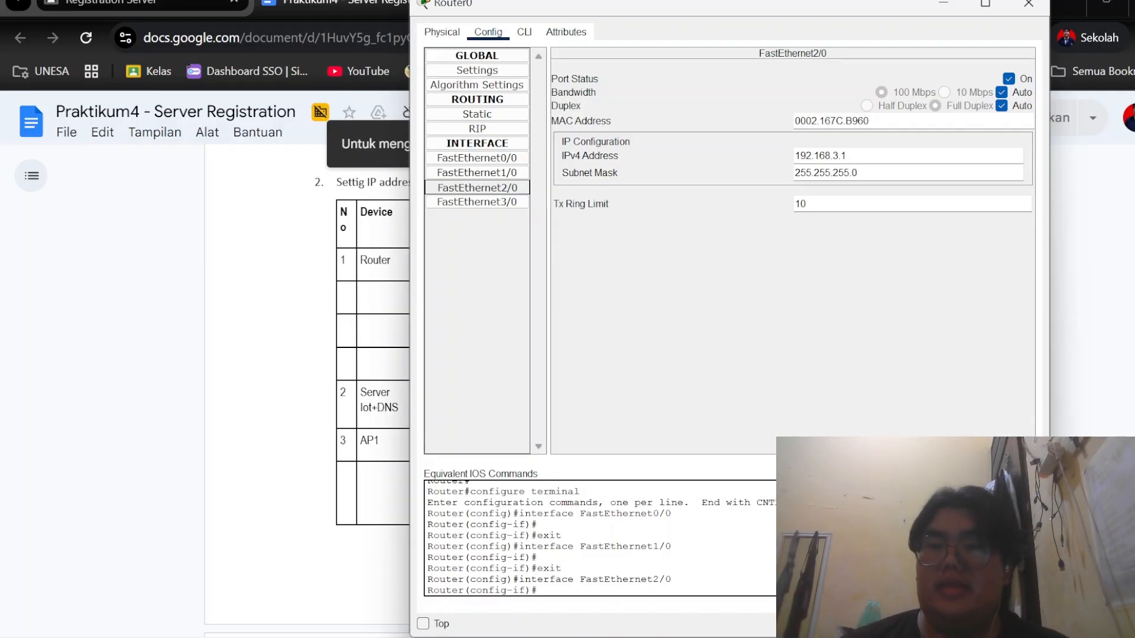
left_click(477, 202)
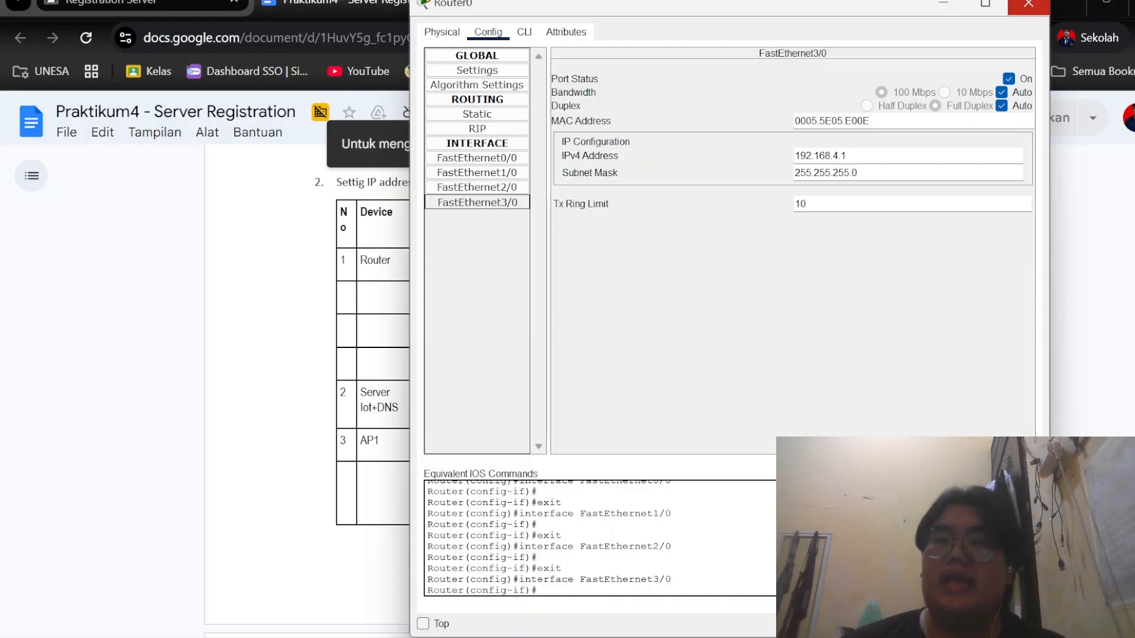
left_click(1028, 4)
Step: Read the Server IoT+DNS and AP1 rows of the address table in the Google Docs document
scroll(568, 390, "down", 3)
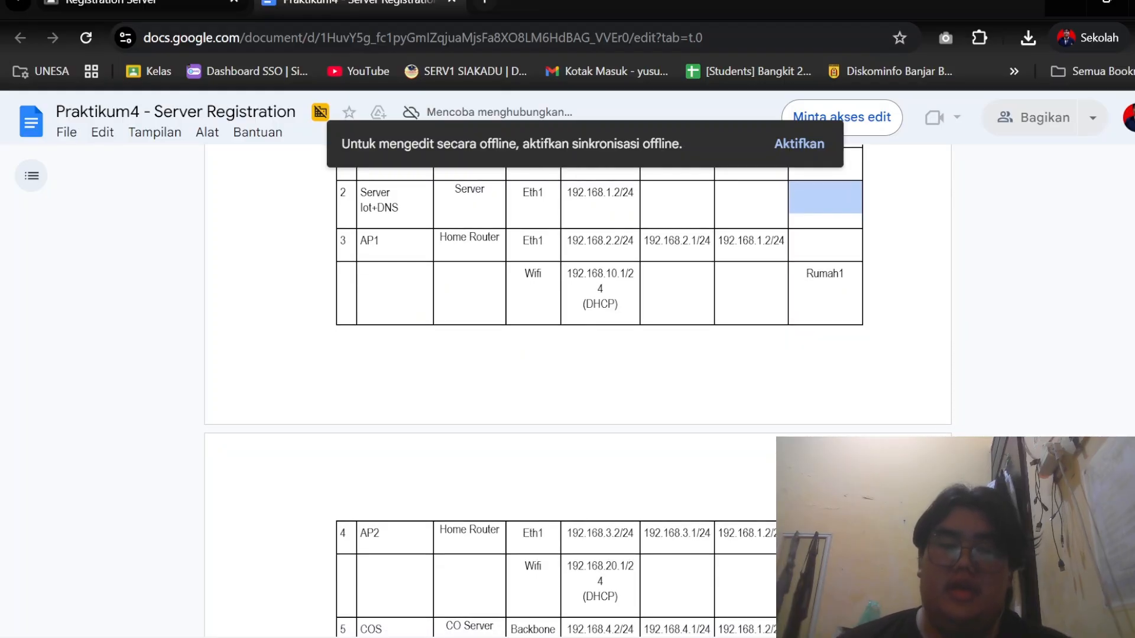
key("alt+Tab")
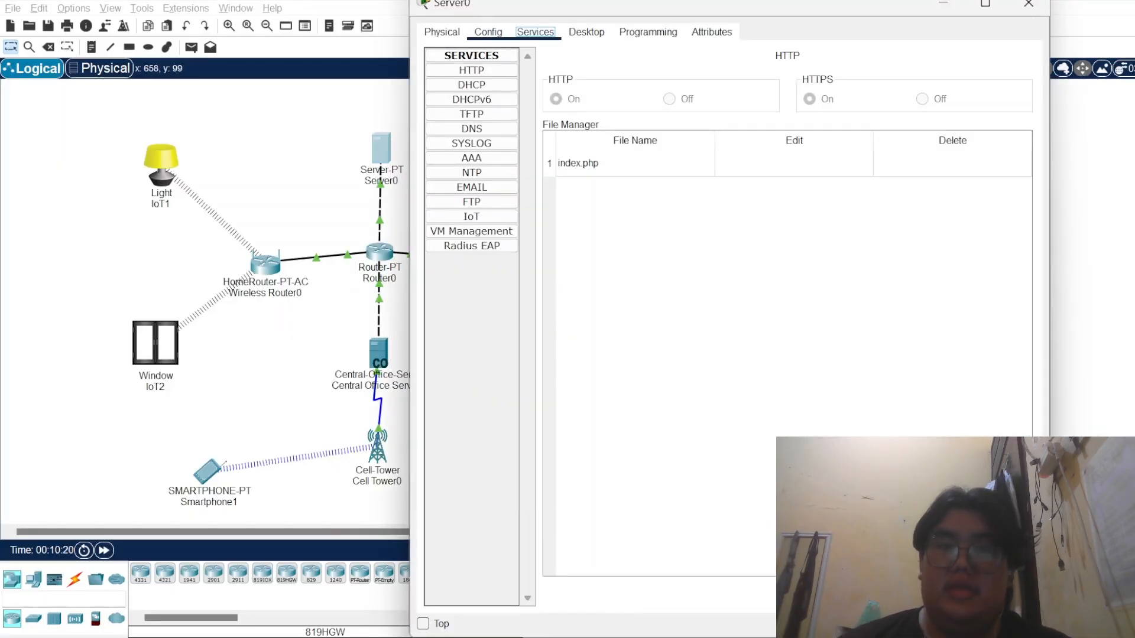
left_click(1029, 3)
key("alt+Tab")
key("alt+Tab")
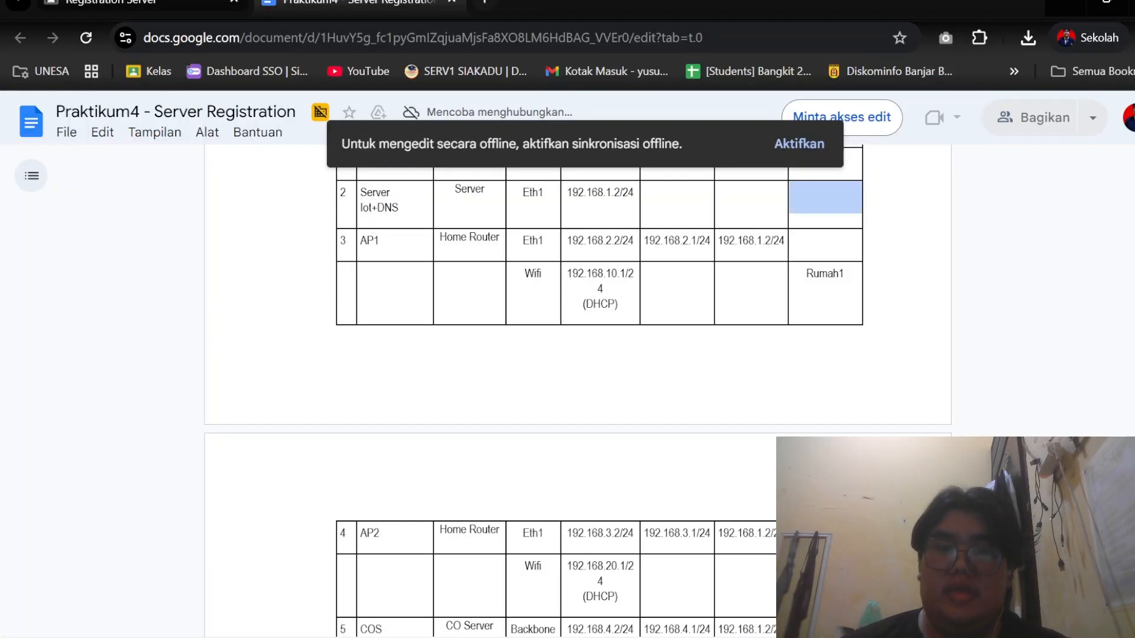
scroll(578, 392, "up", 1)
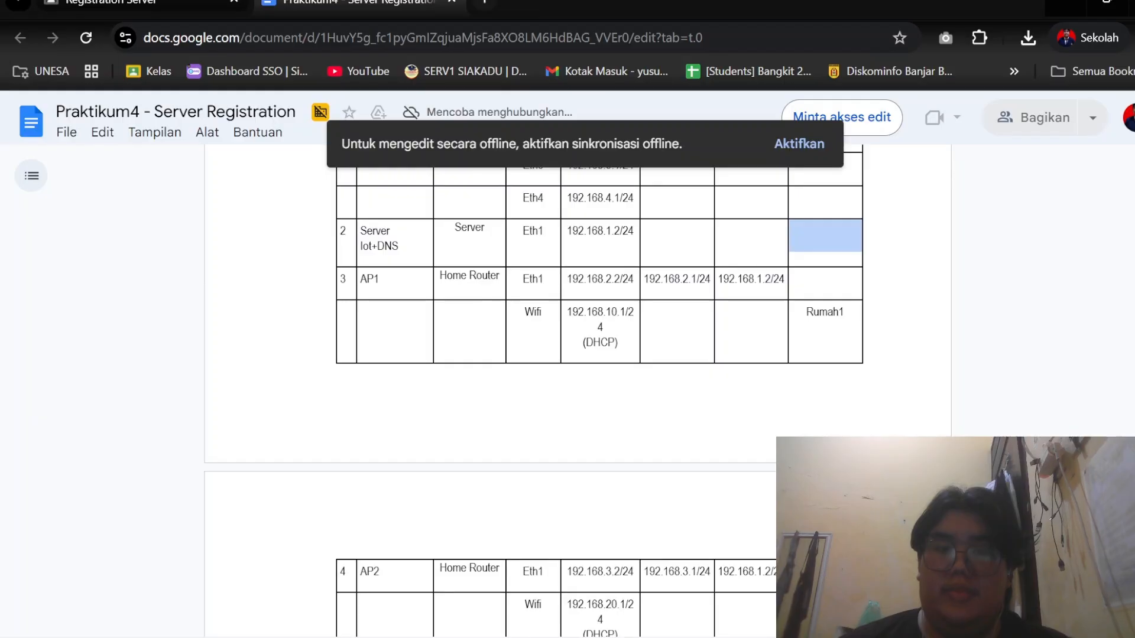
scroll(578, 392, "down", 1)
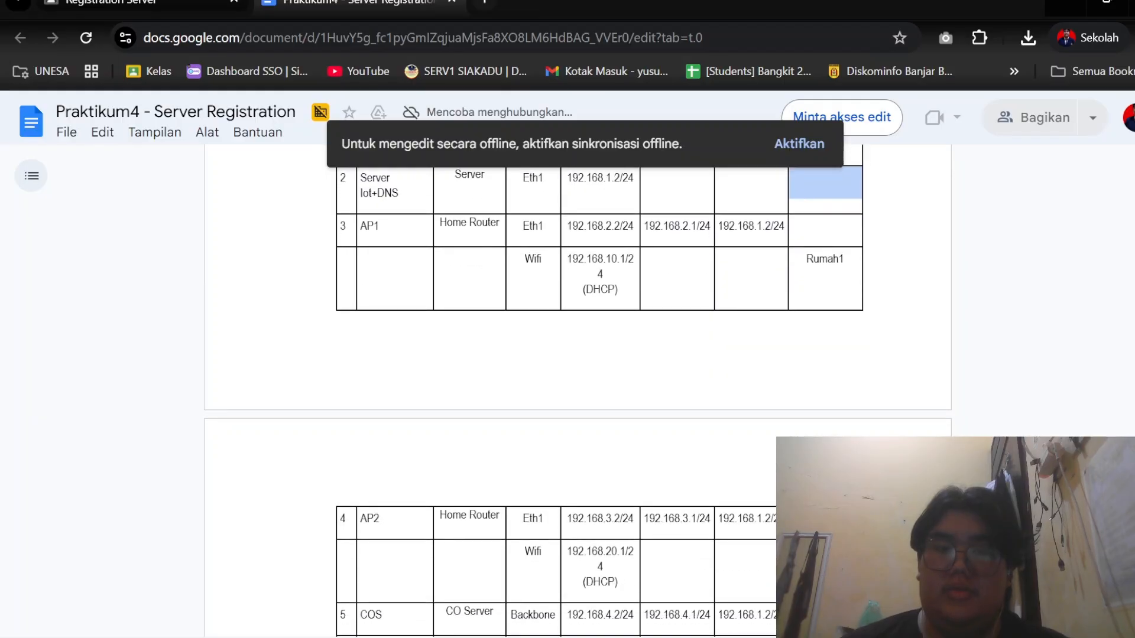
Step: Switch to Packet Tracer and compare Server0's static IPv4 gateway and DNS settings with the document's address table
key("alt+Tab")
key("alt+Tab")
key("Tab")
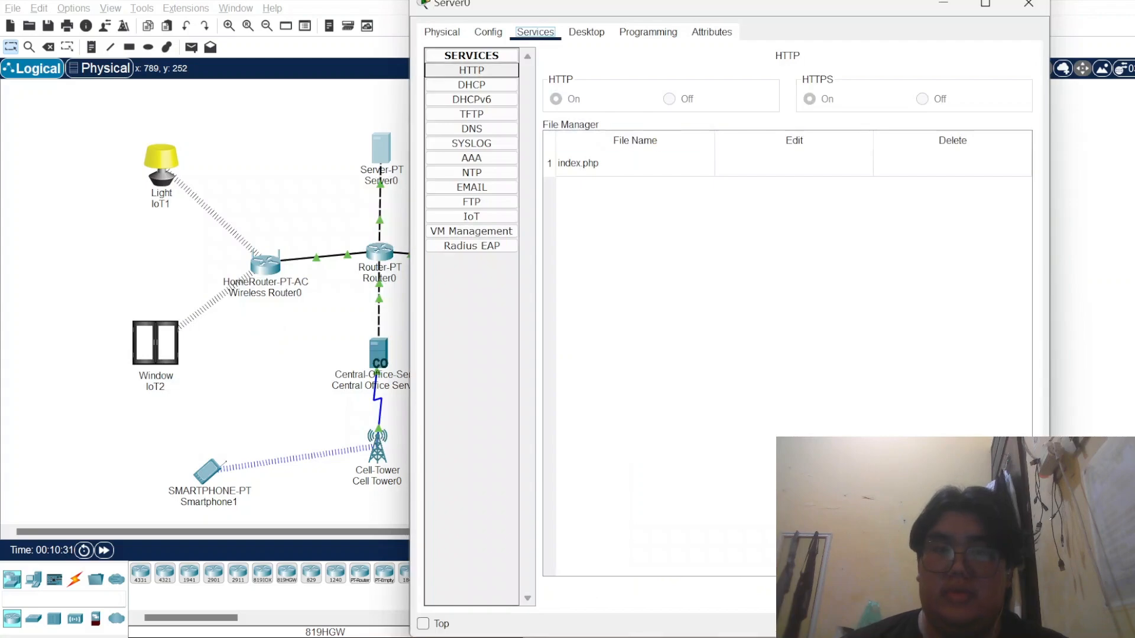
key("Left")
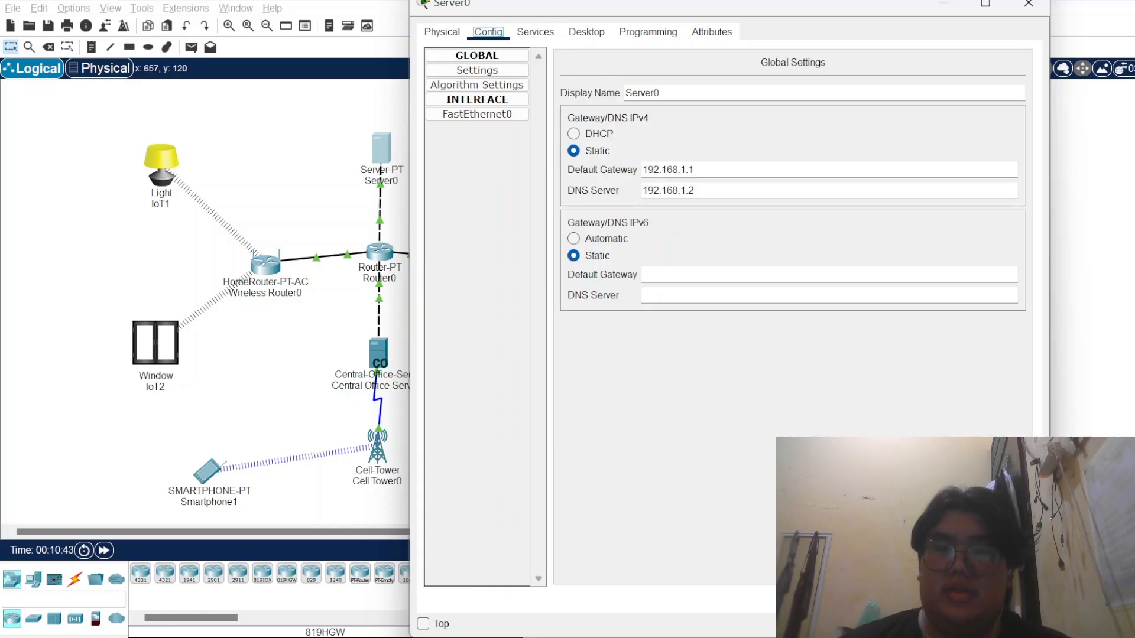
left_click(377, 343)
key("alt+Tab")
key("Tab")
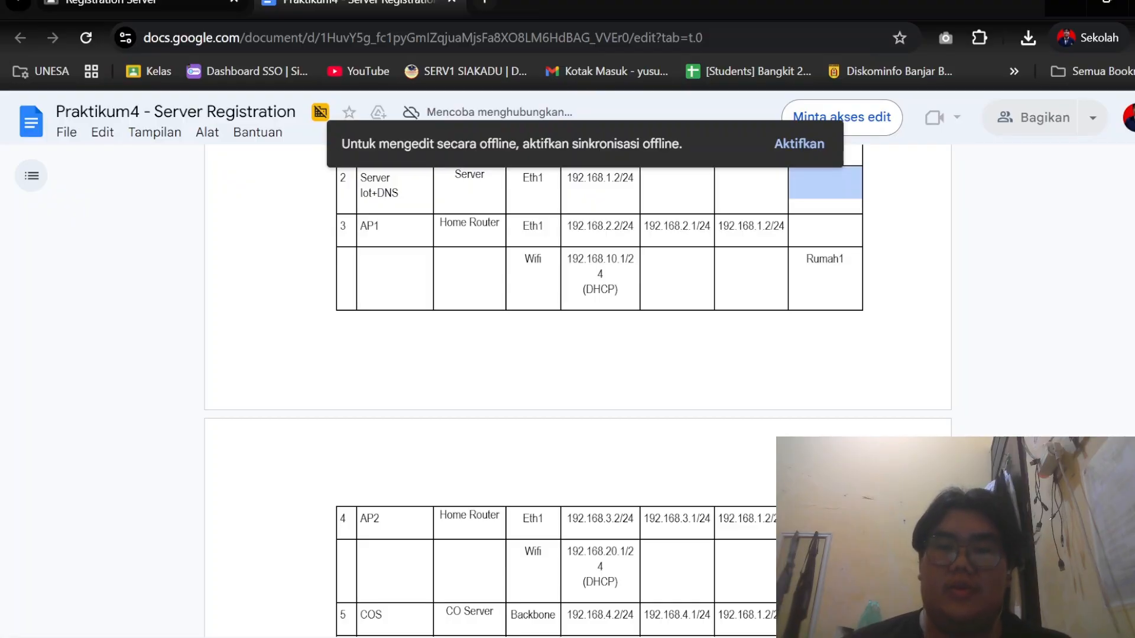
key("alt+Tab")
key("alt+Tab")
key("alt+Tab")
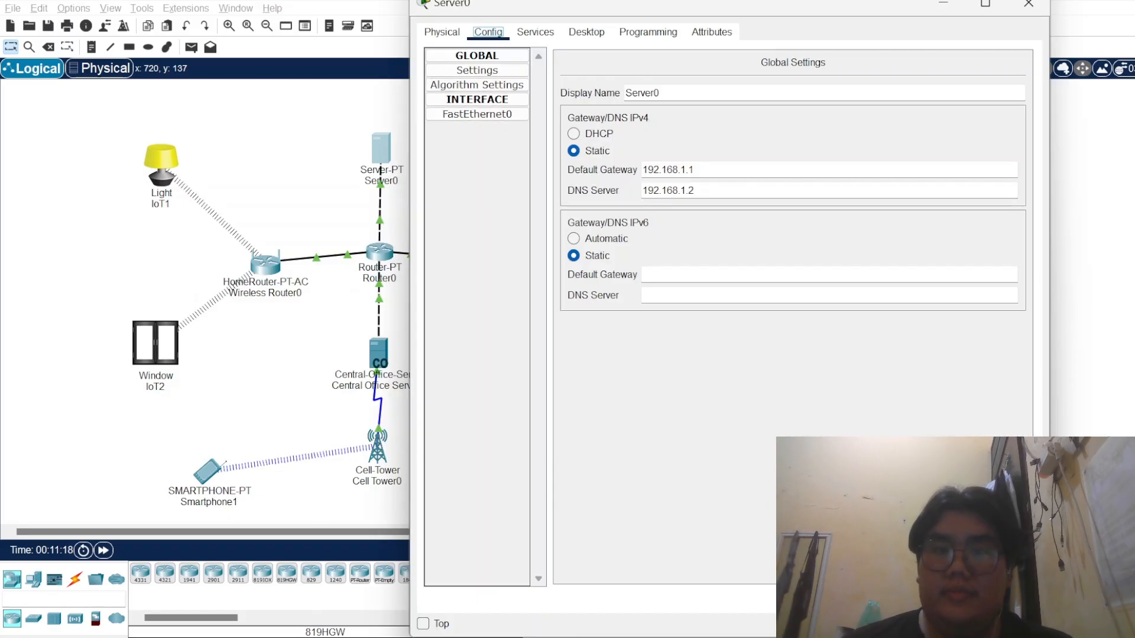
Step: Examine Server0's DNS service, including its existing resource record and the name and address fields for new records
left_click(535, 32)
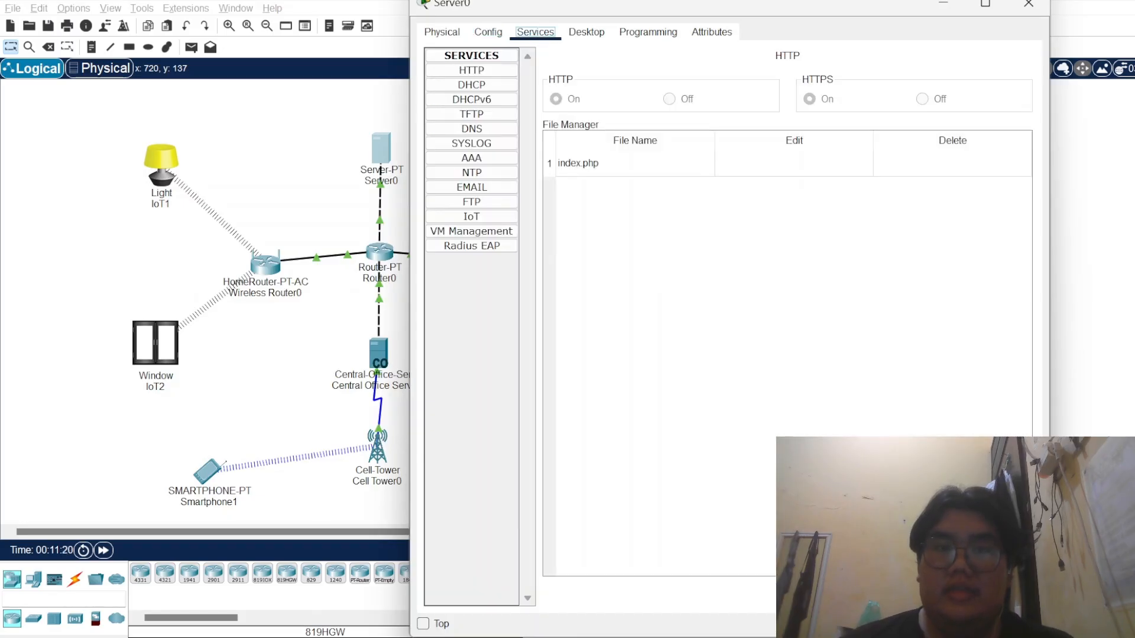
left_click(472, 129)
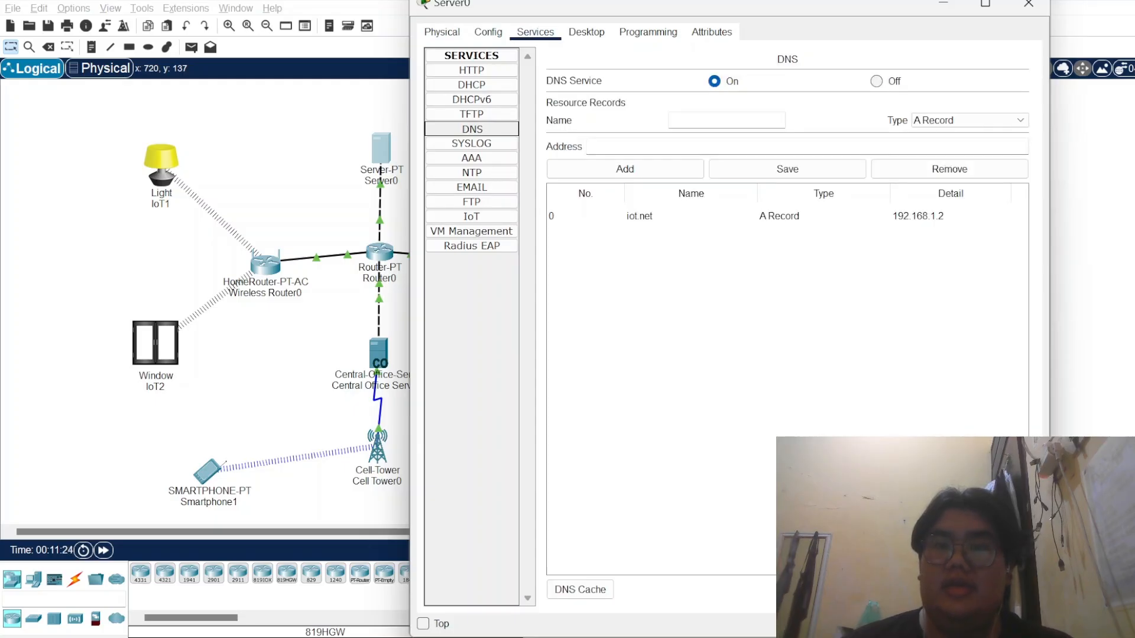
left_click(726, 120)
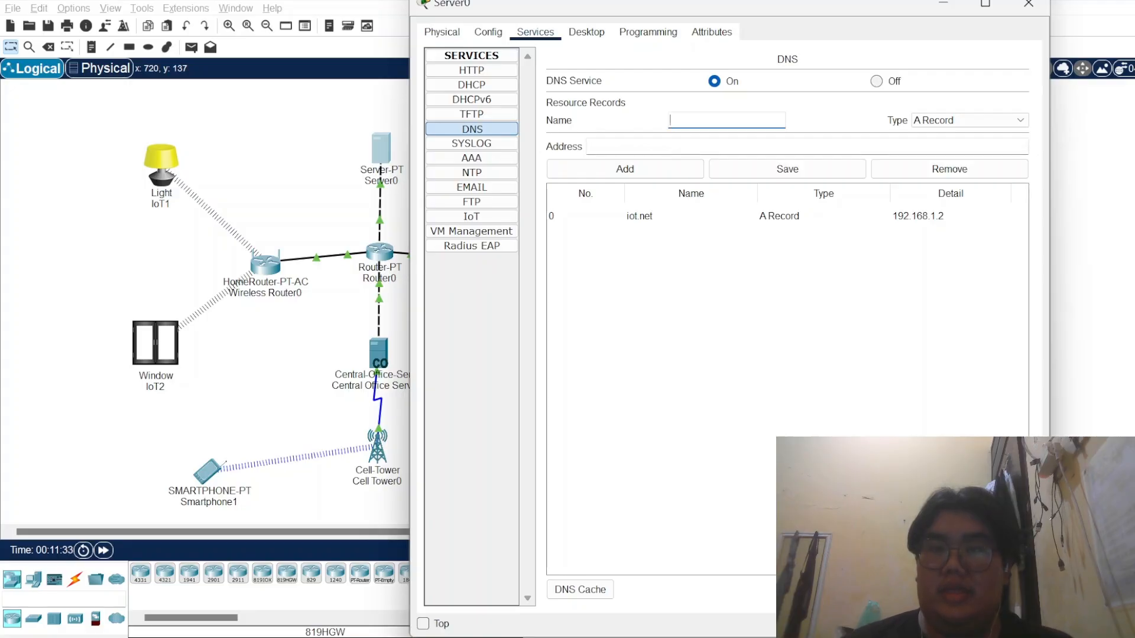
left_click(591, 146)
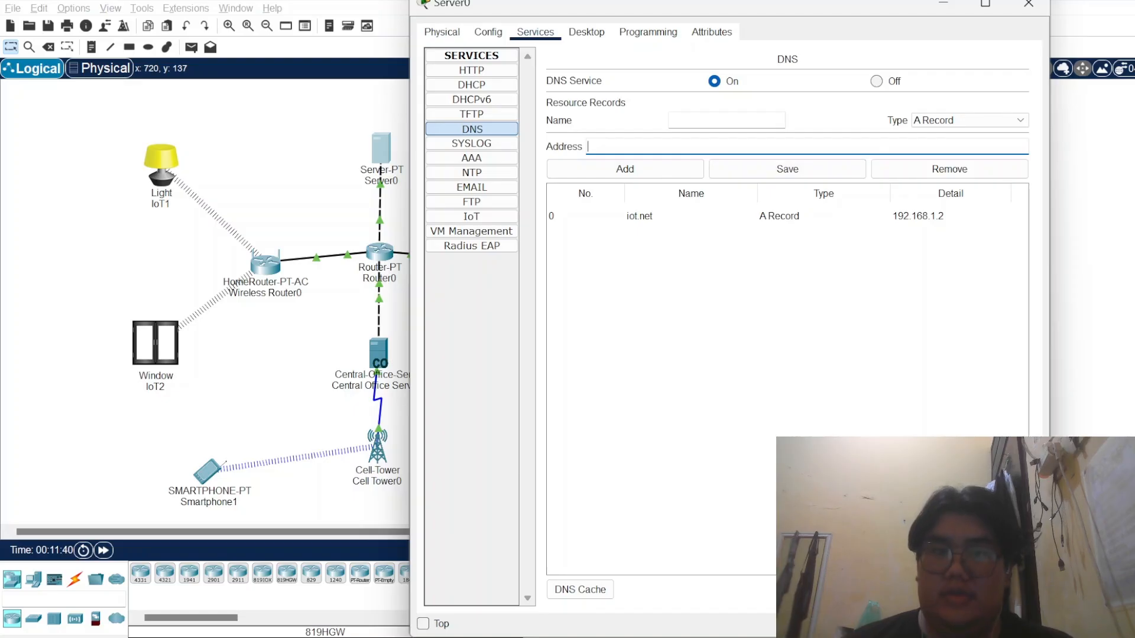
Step: Close Server0's window, consult the AP1 rows of the Google Docs address table, and return to Packet Tracer
left_click(1028, 5)
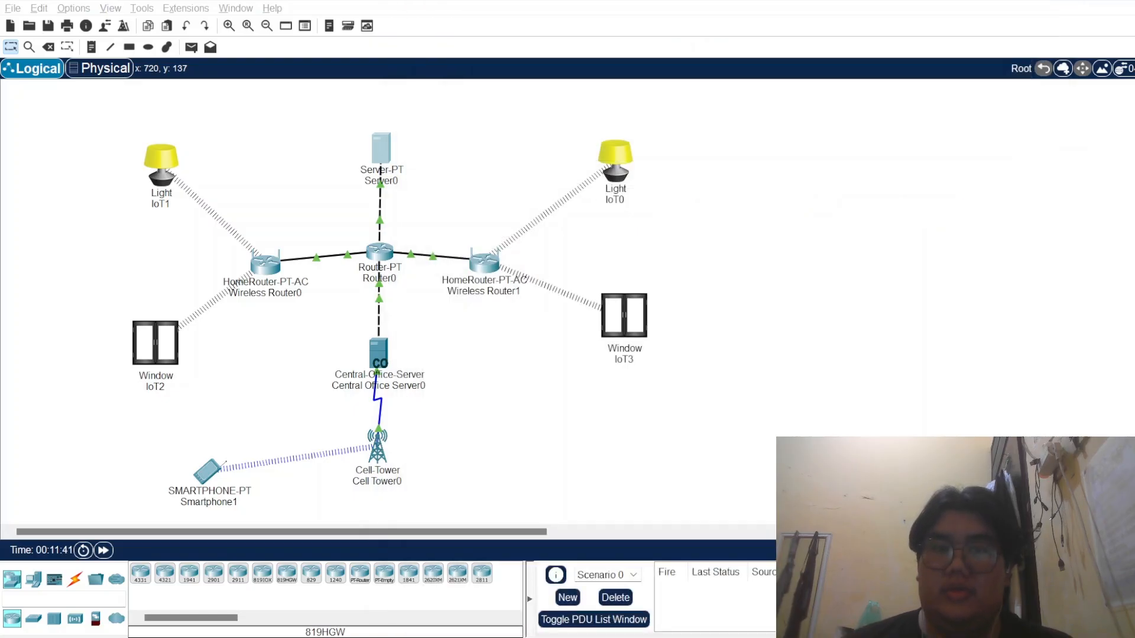
key("alt+Tab")
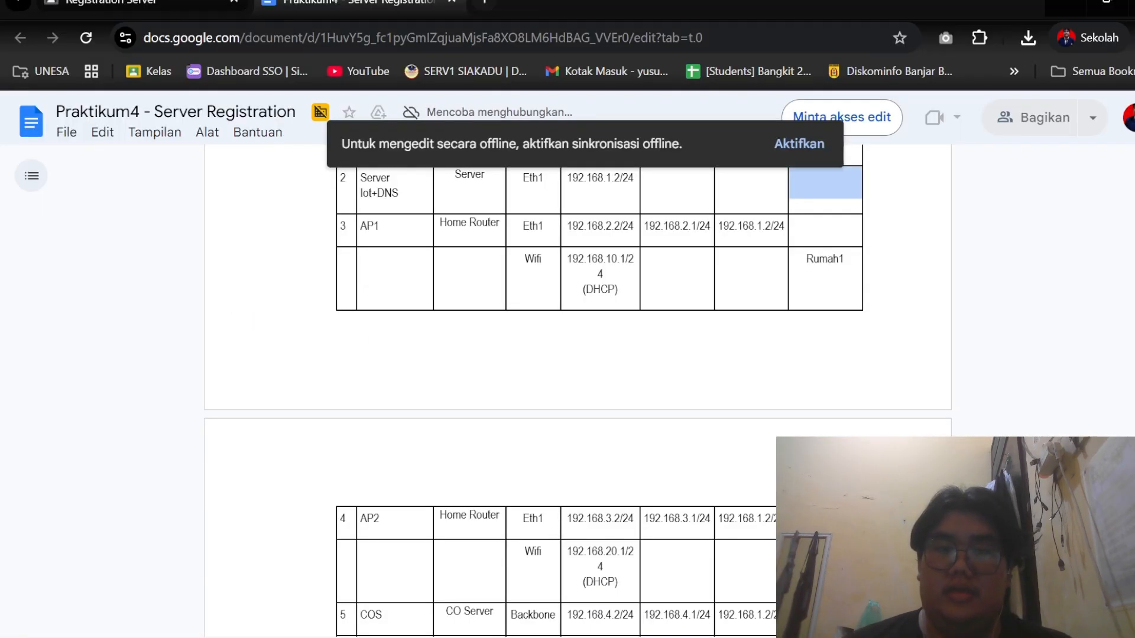
key("alt+Tab")
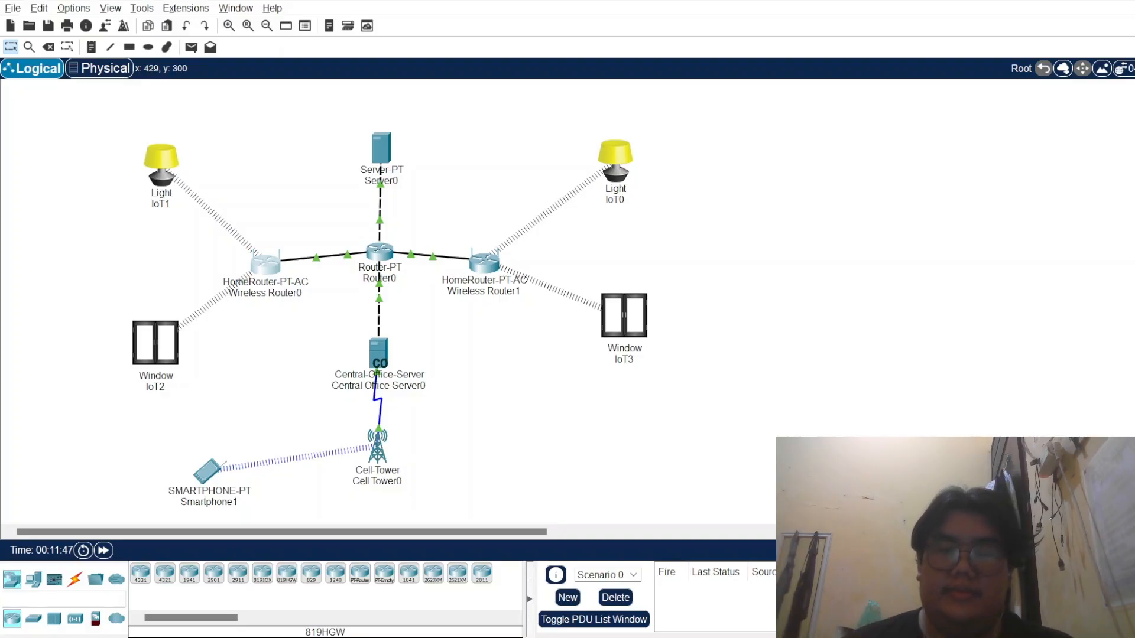
Step: Open Wireless Router0 and examine its global settings and its Internet, router IP and DHCP server setup
left_click(233, 282)
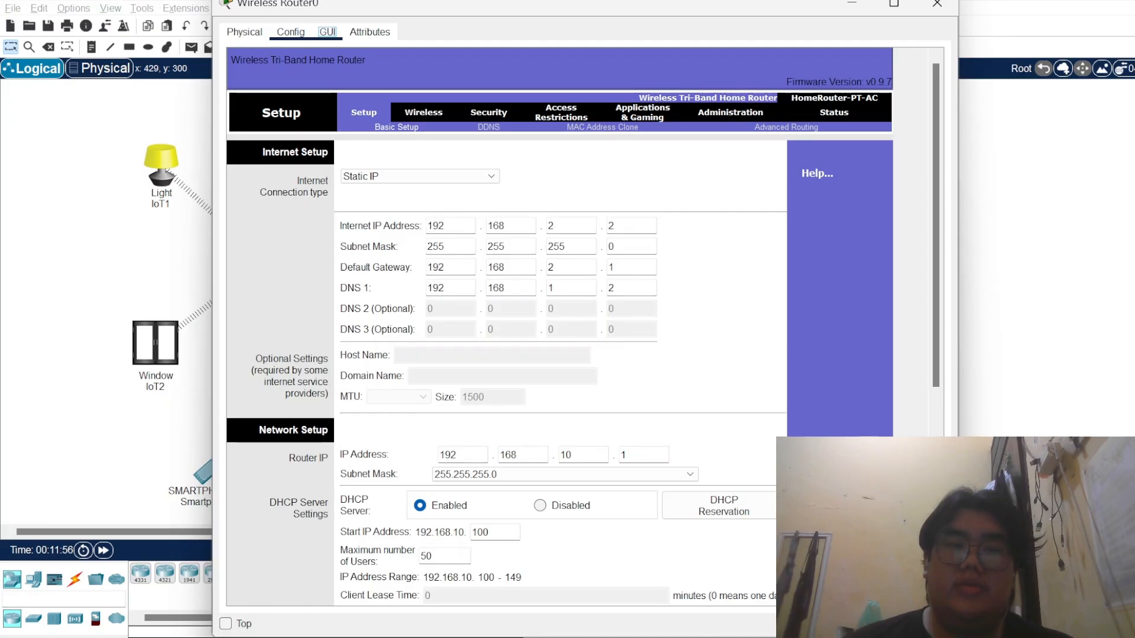
left_click(290, 31)
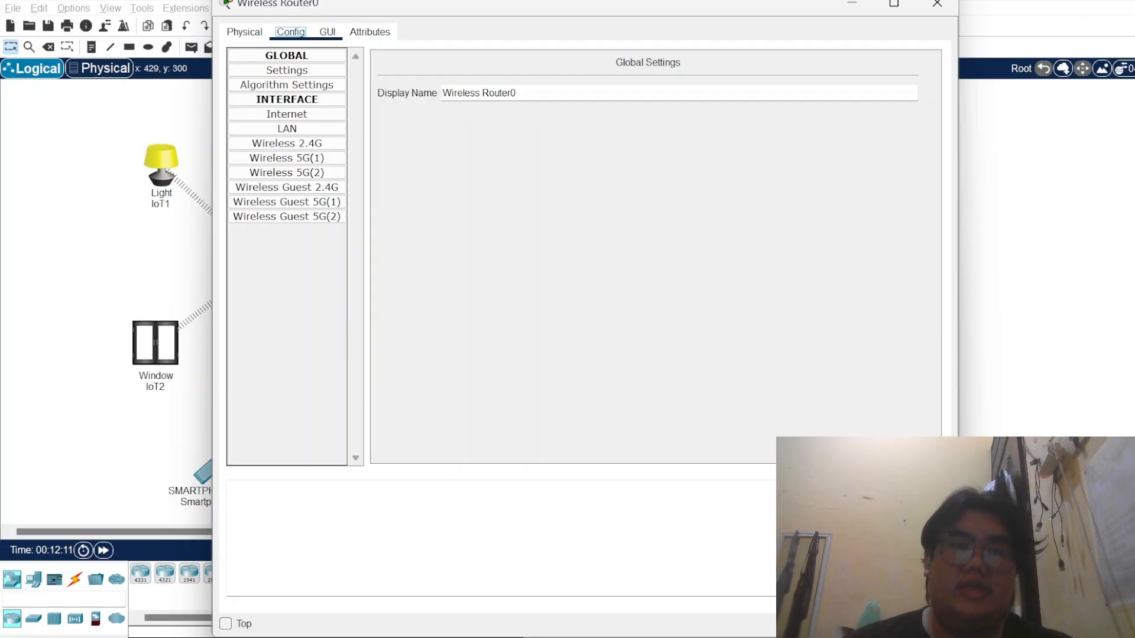
left_click(327, 32)
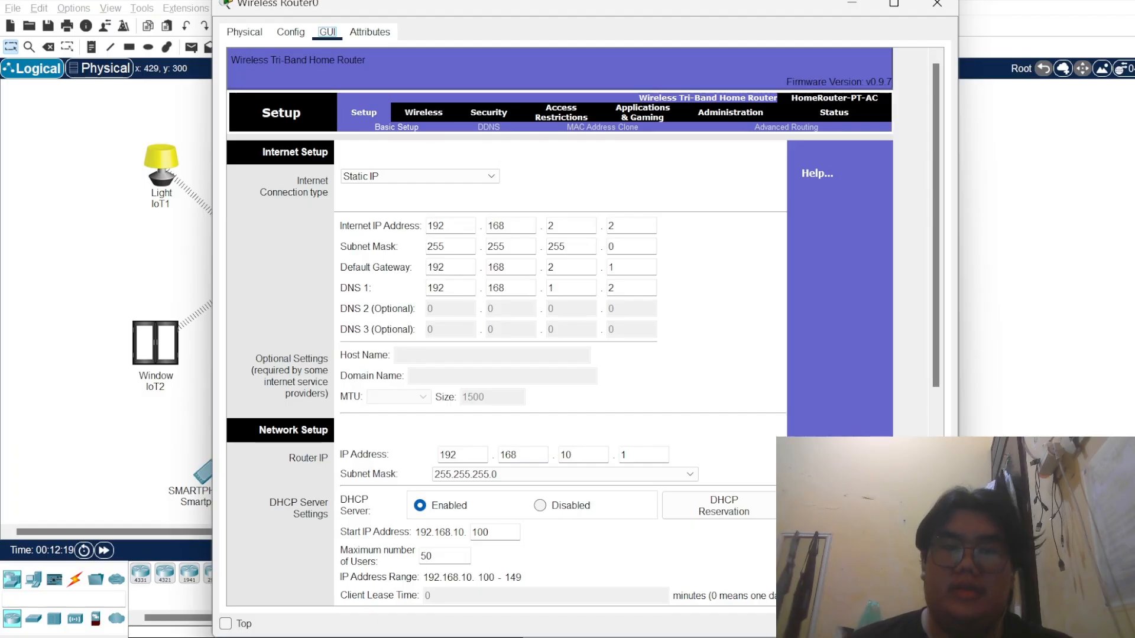
Step: Switch to the Google Docs document and read the AP1 Eth1 and Wifi rows of the address table
key("alt+Tab")
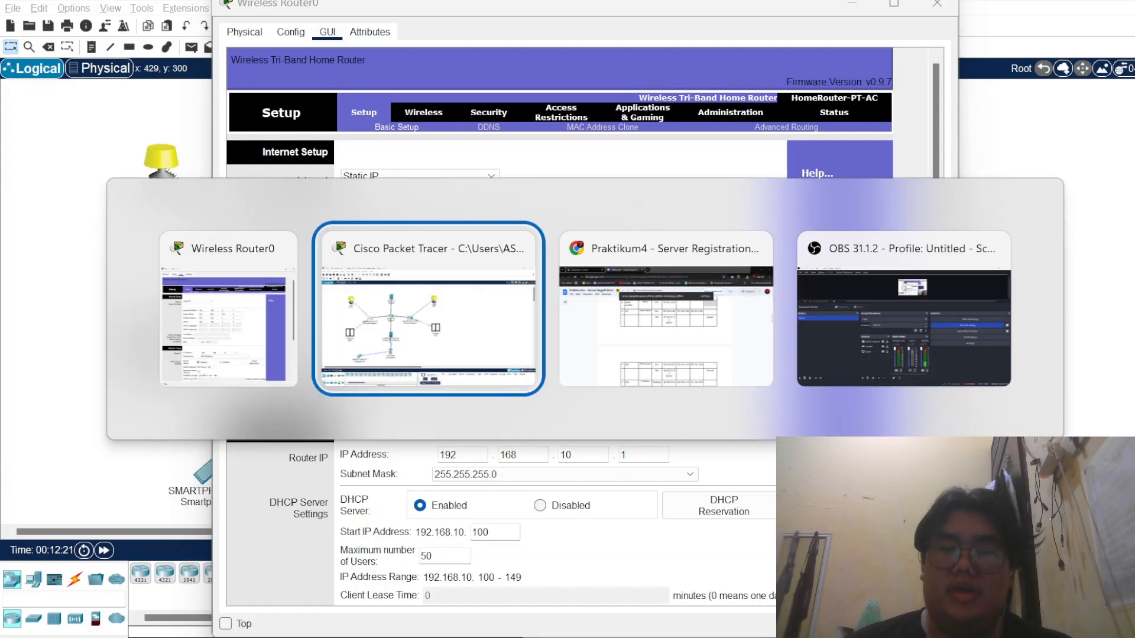
key("alt+Tab")
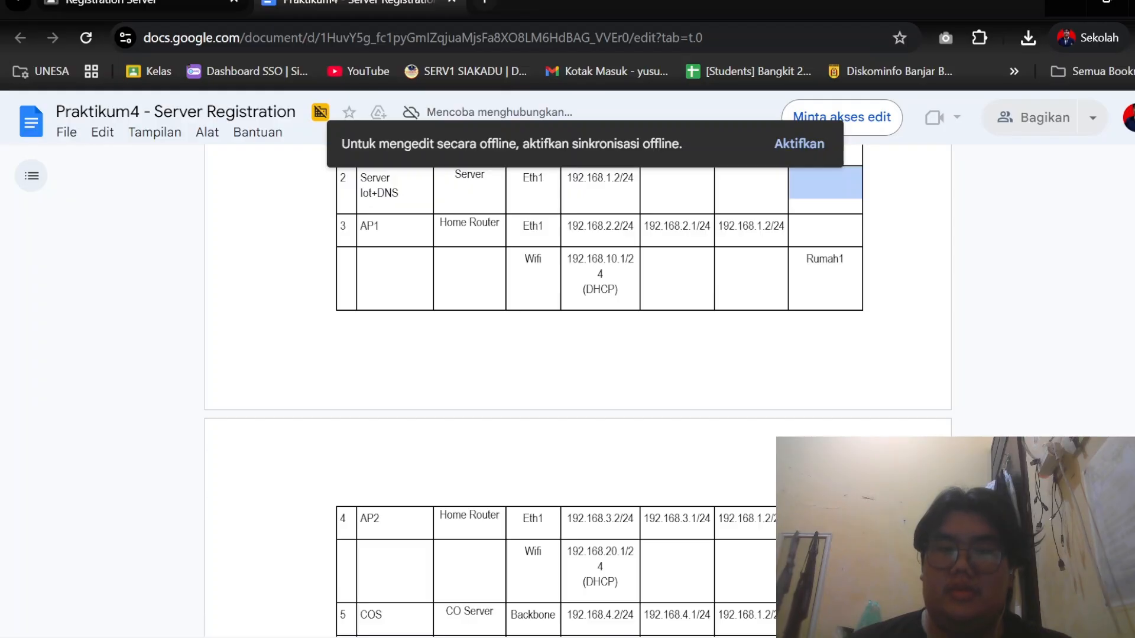
scroll(591, 390, "up", 3)
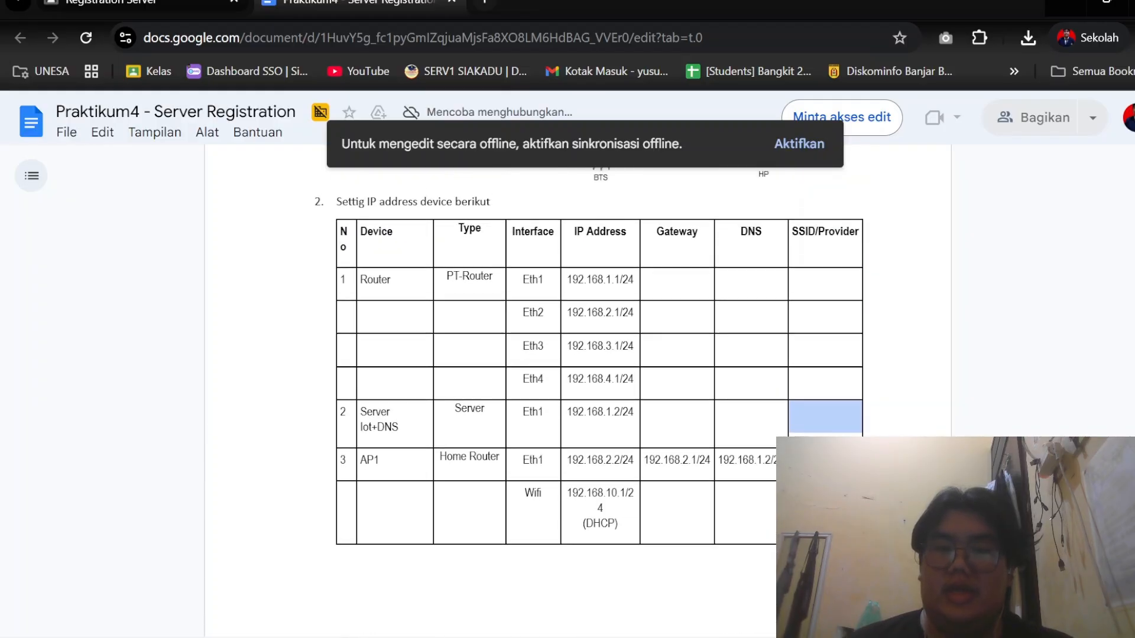
scroll(591, 319, "down", 2)
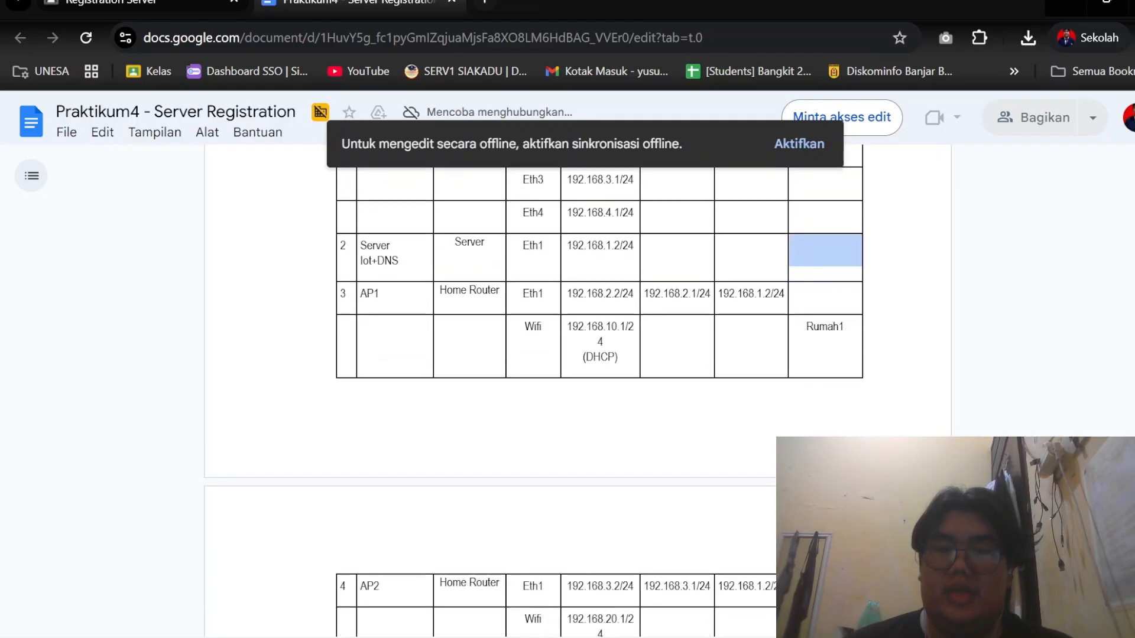
Step: Return to Wireless Router0 in Packet Tracer, check its basic wireless settings including the 2.4 GHz network name, and close its window
key("alt+Tab")
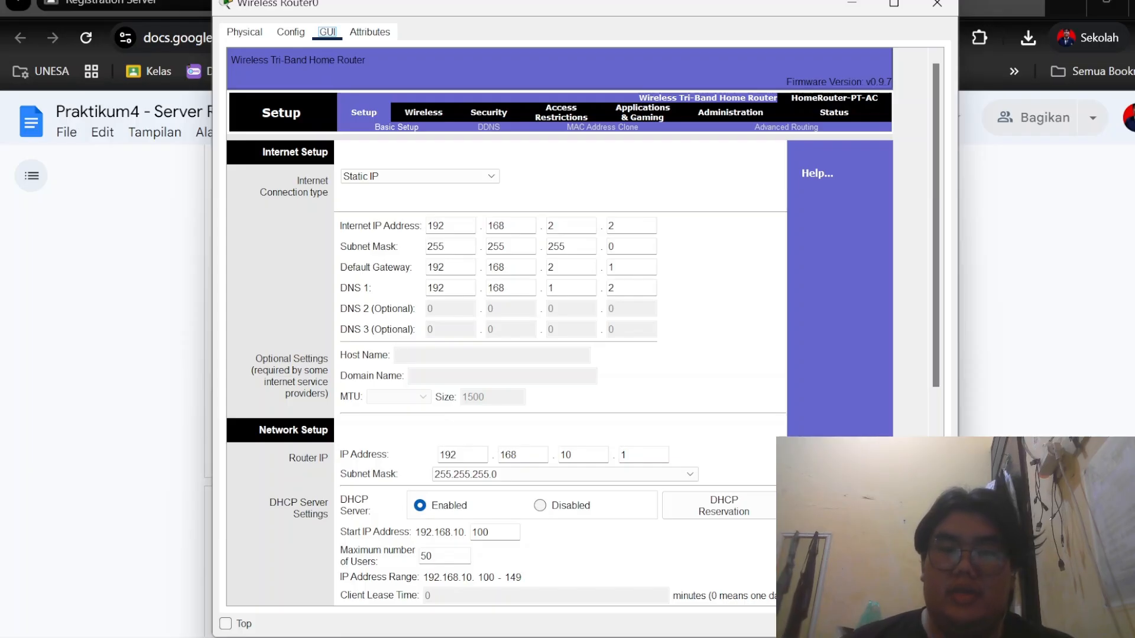
key("alt+Tab")
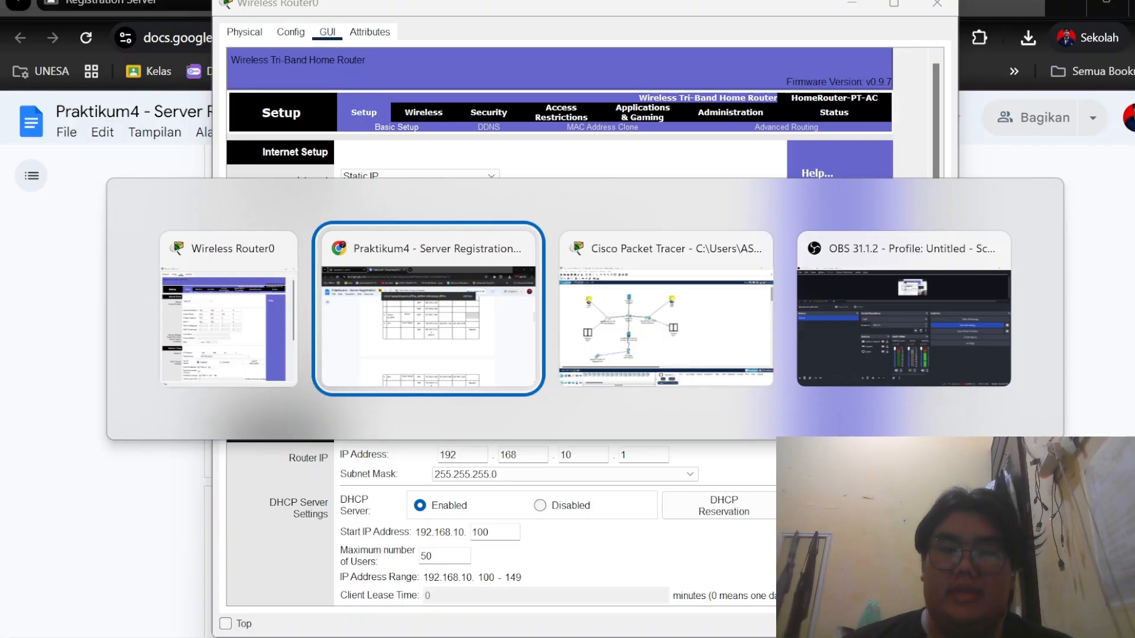
key("alt+Tab")
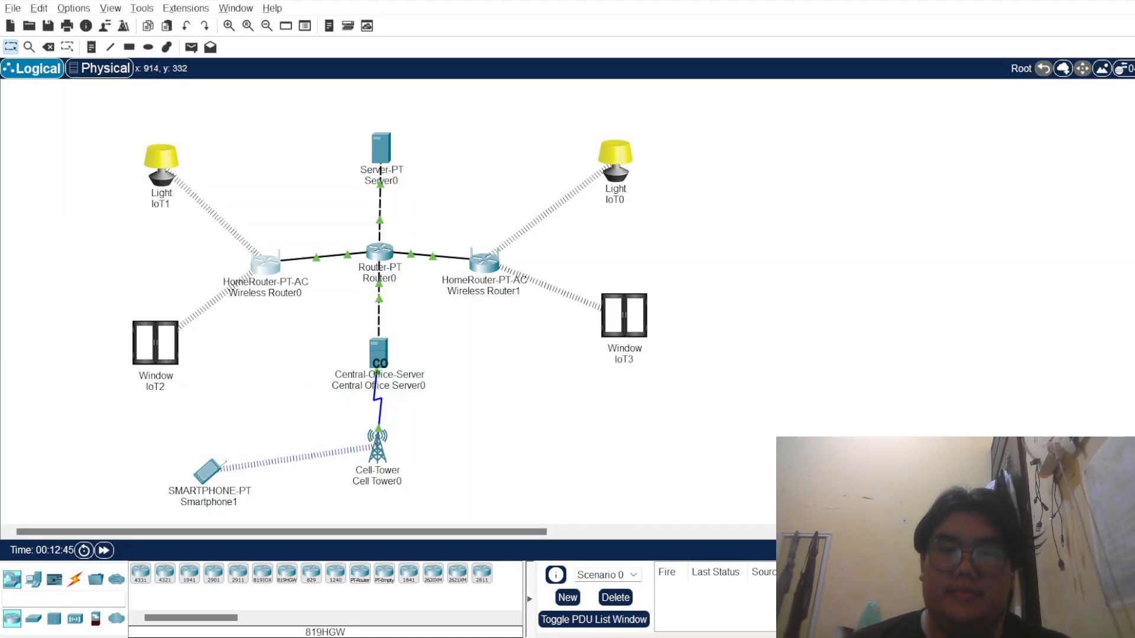
key("alt+Tab")
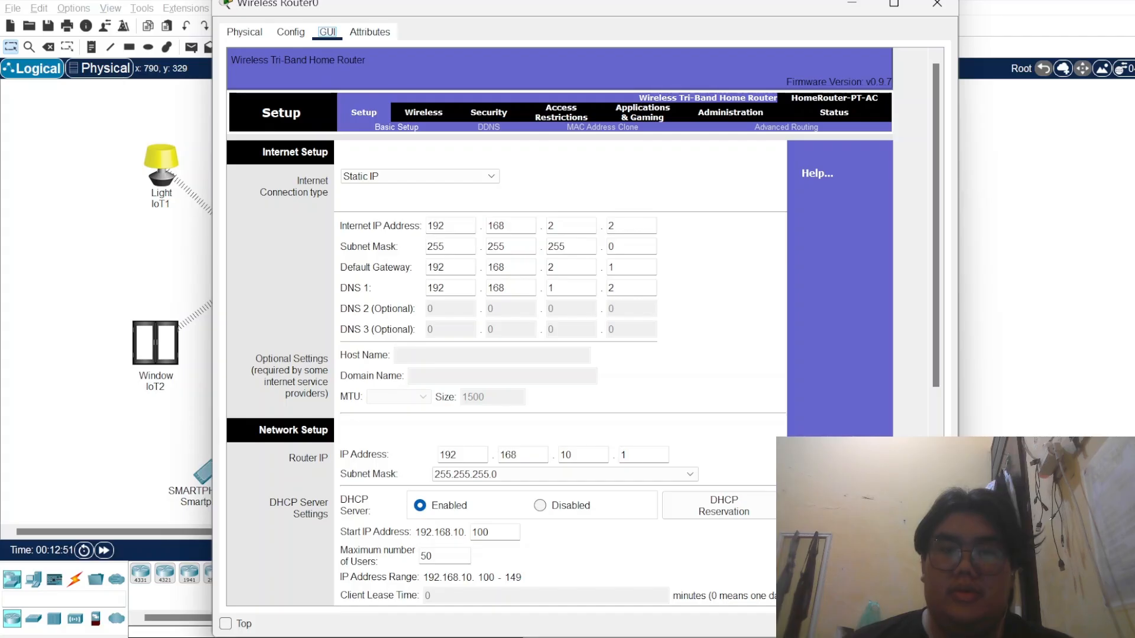
left_click(424, 112)
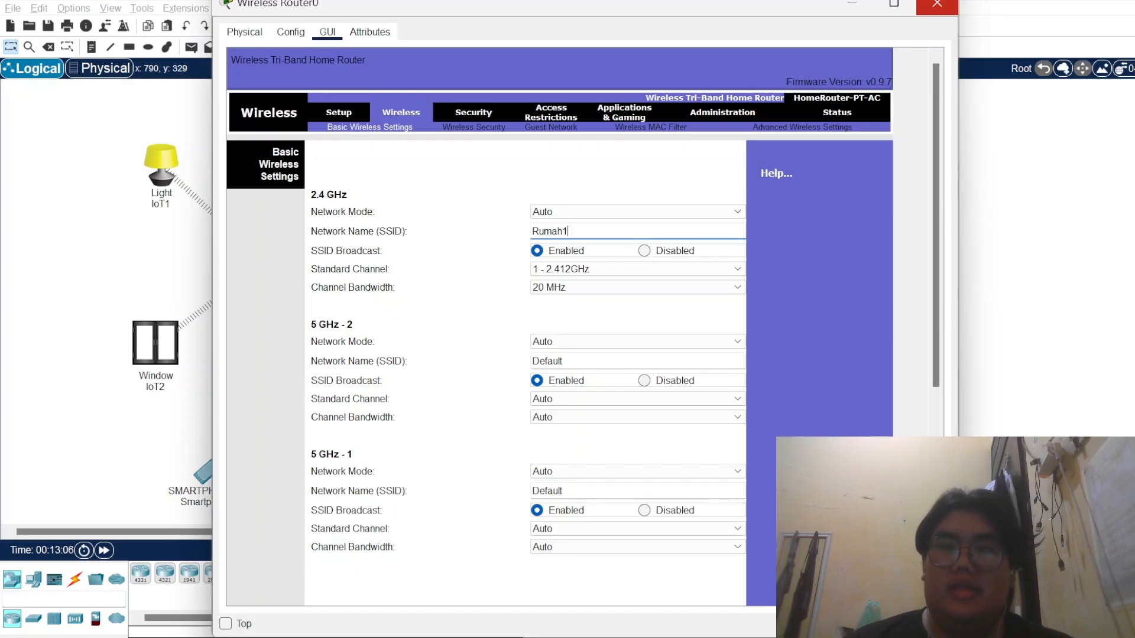
left_click(936, 4)
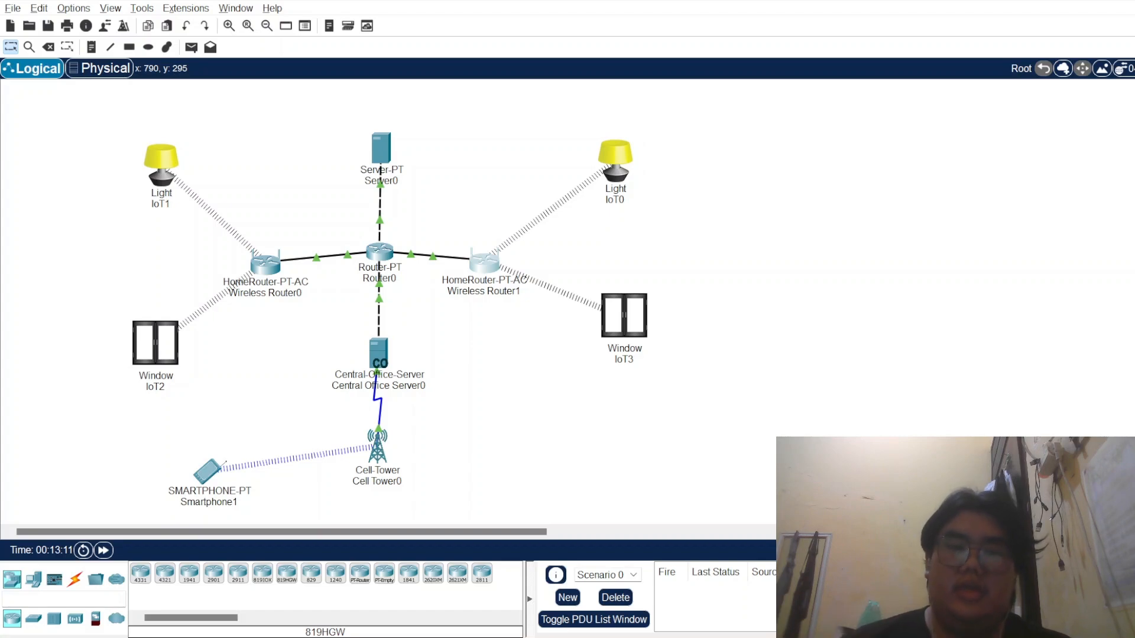
Step: Check Wireless Router1's static Internet IP, gateway, DNS, router IP and DHCP server settings, and close its window
left_click(483, 260)
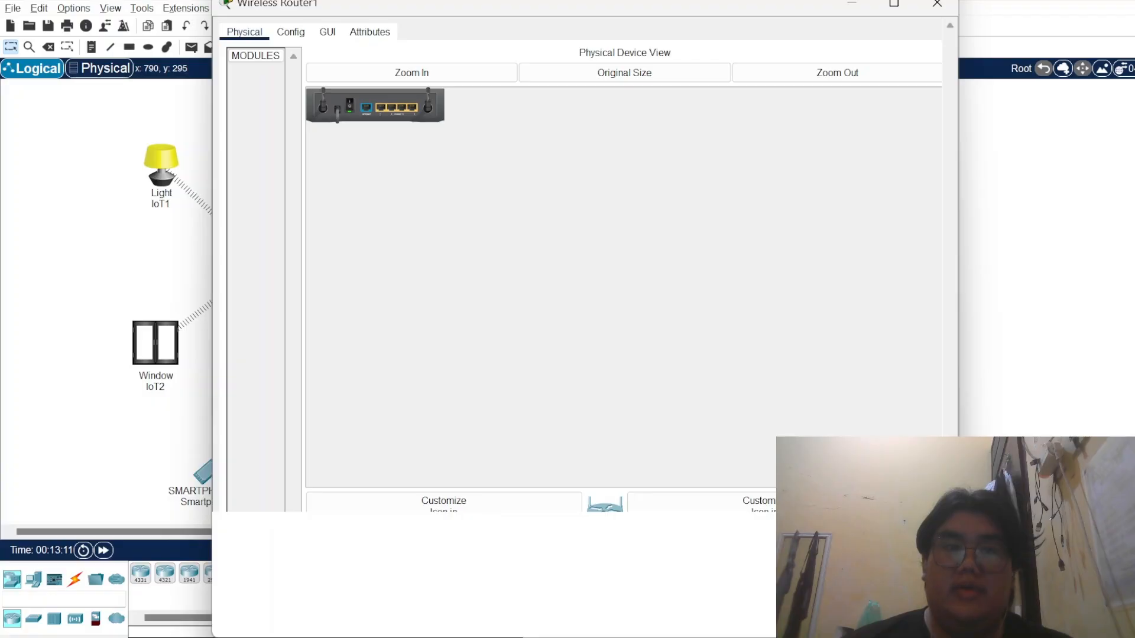
left_click(291, 32)
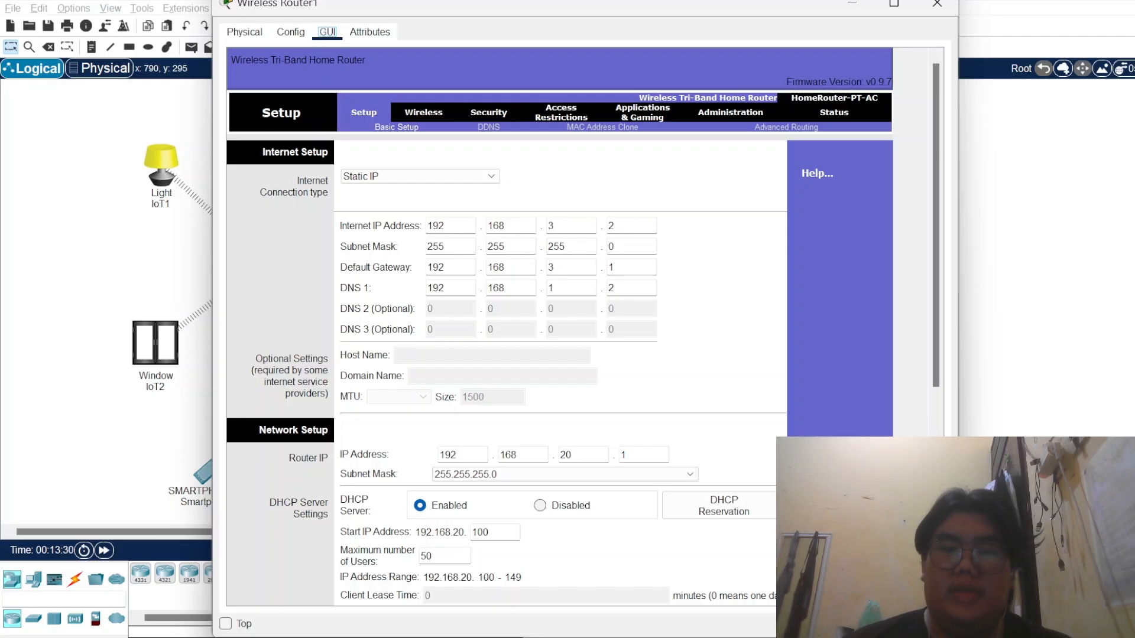
left_click(936, 4)
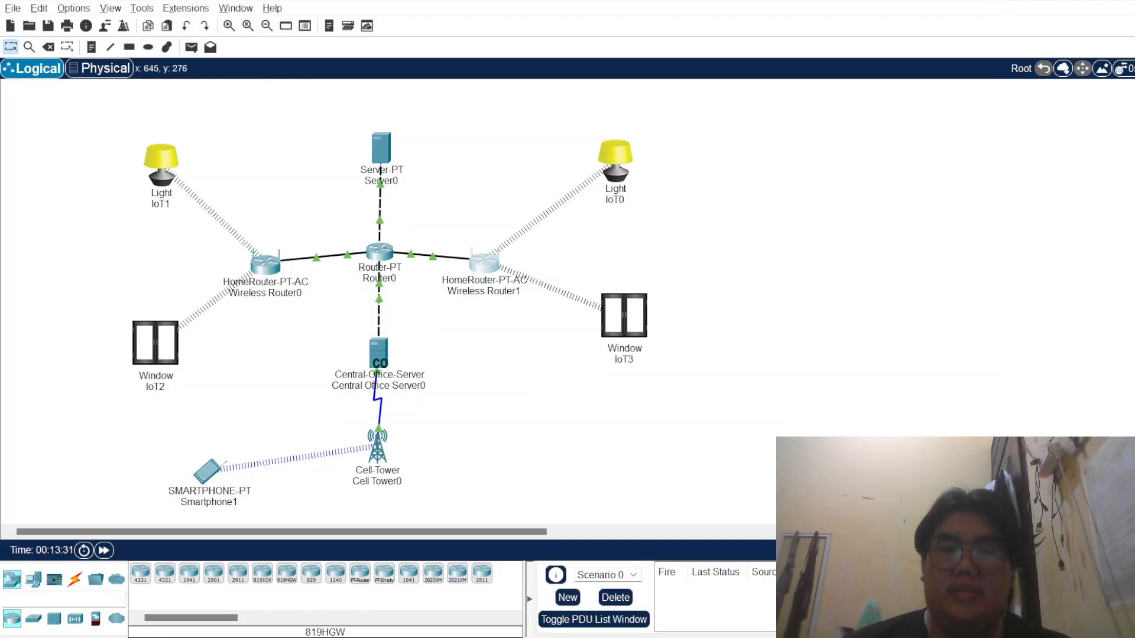
left_click(487, 262)
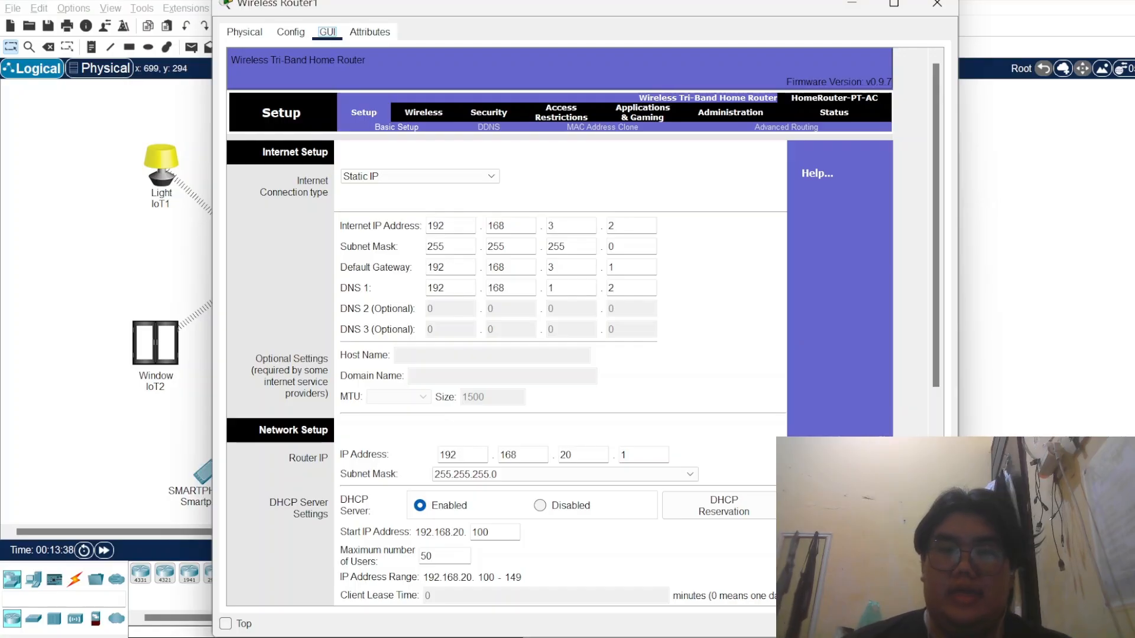
left_click(937, 4)
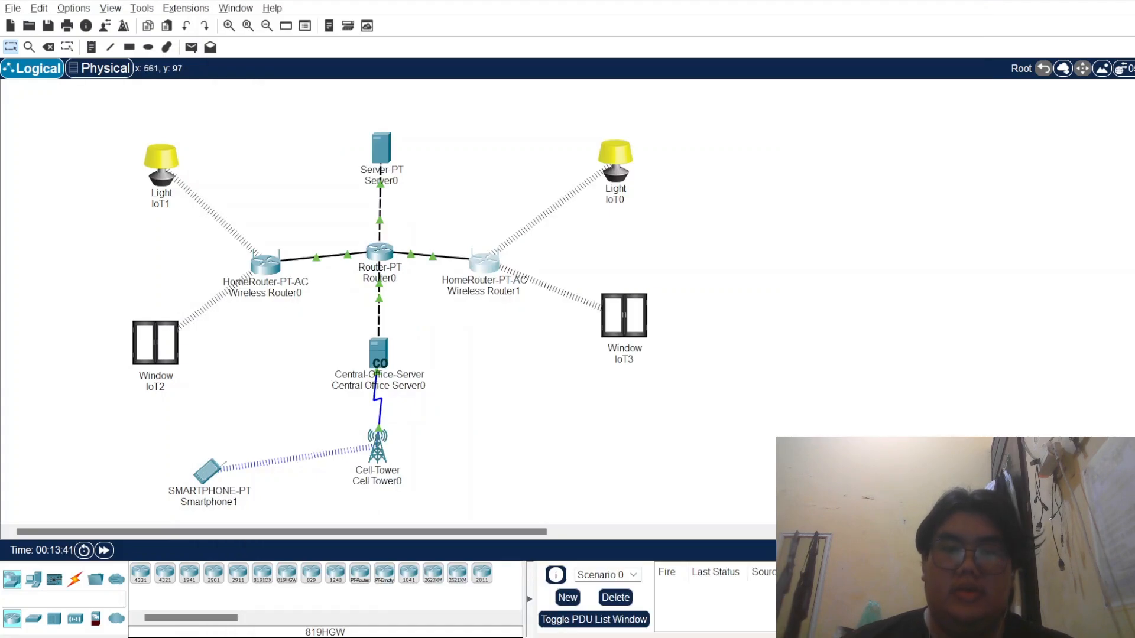
Step: Check Wireless Router1's basic wireless settings, including the 2.4 GHz network name, and close its window
left_click(484, 261)
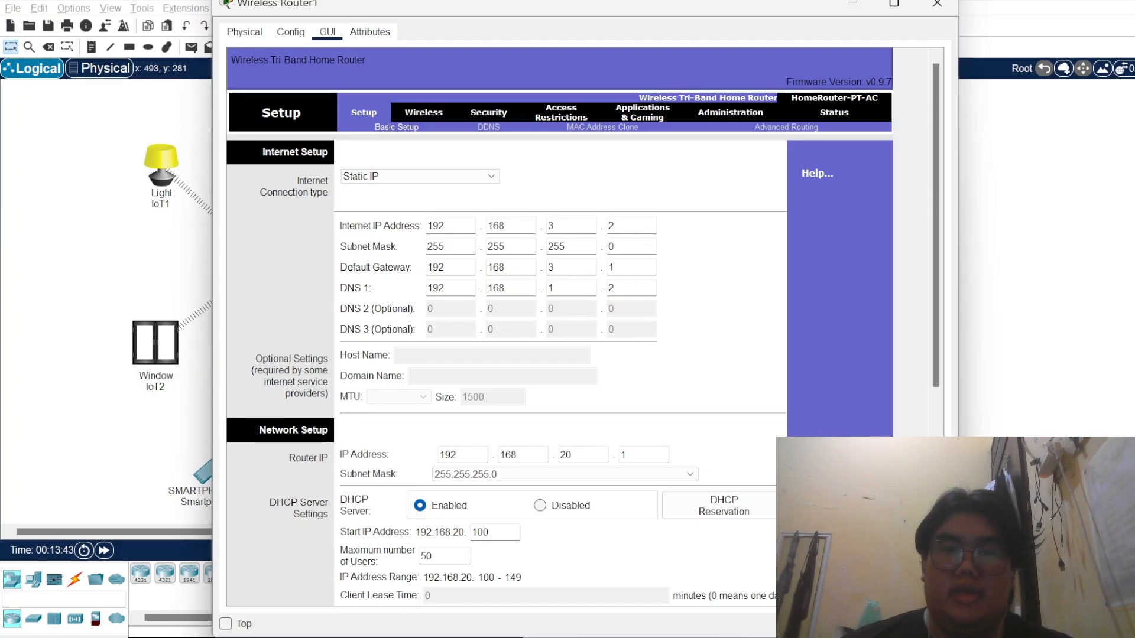
left_click(423, 113)
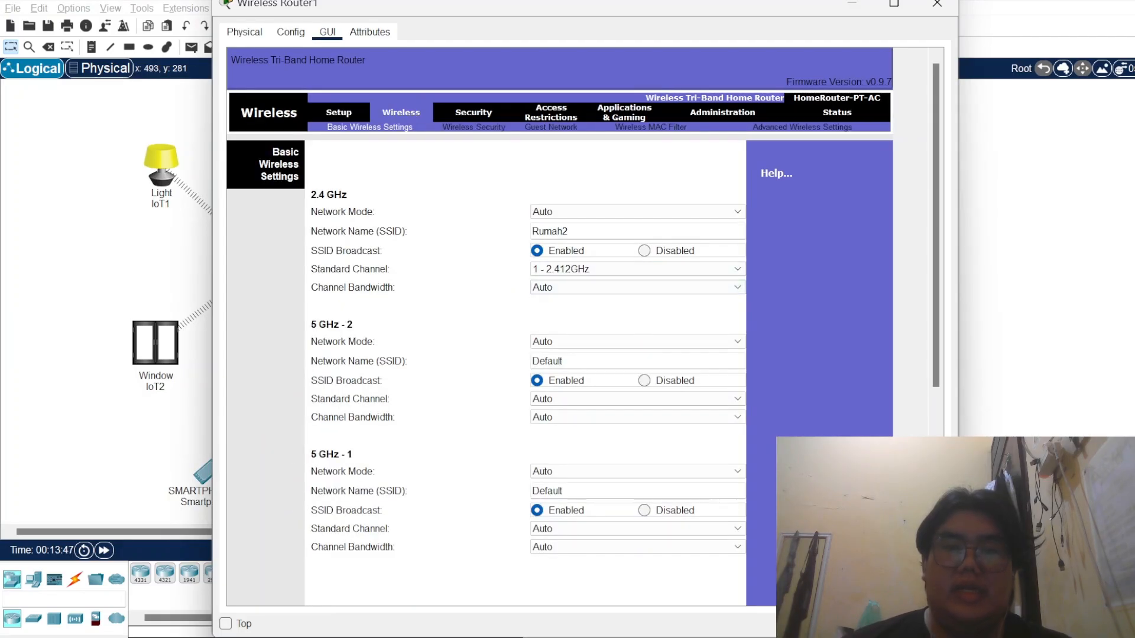
left_click(937, 4)
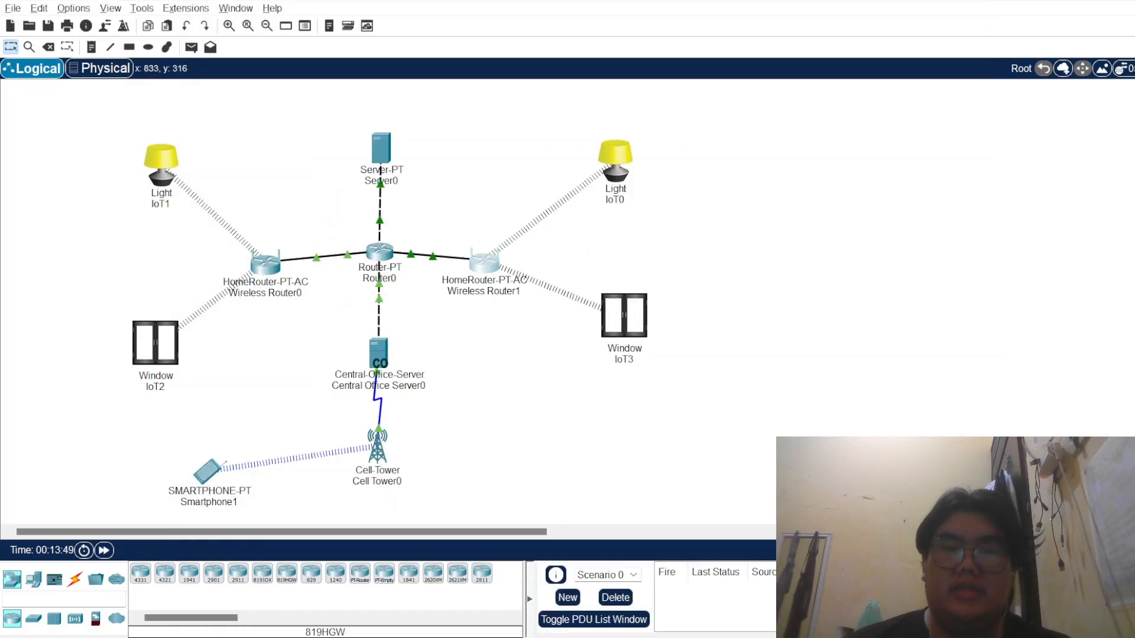
left_click(484, 260)
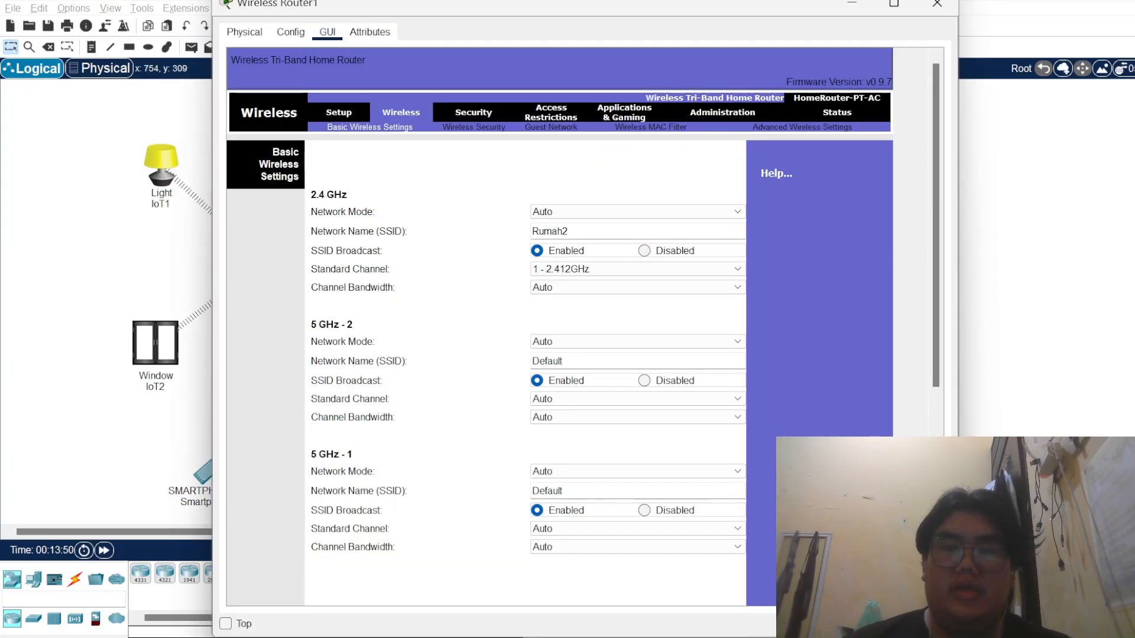
left_click(936, 4)
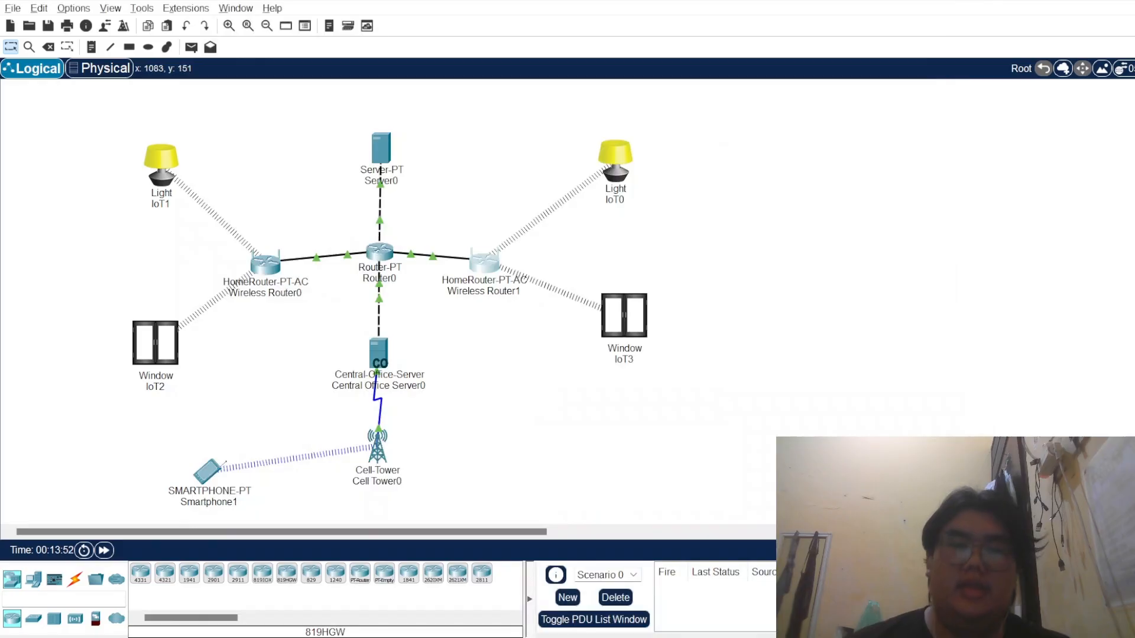
Step: Open Central Office Server0 and examine its provider setting and its Backbone interface's IP configuration
scroll(391, 313, "down", 1)
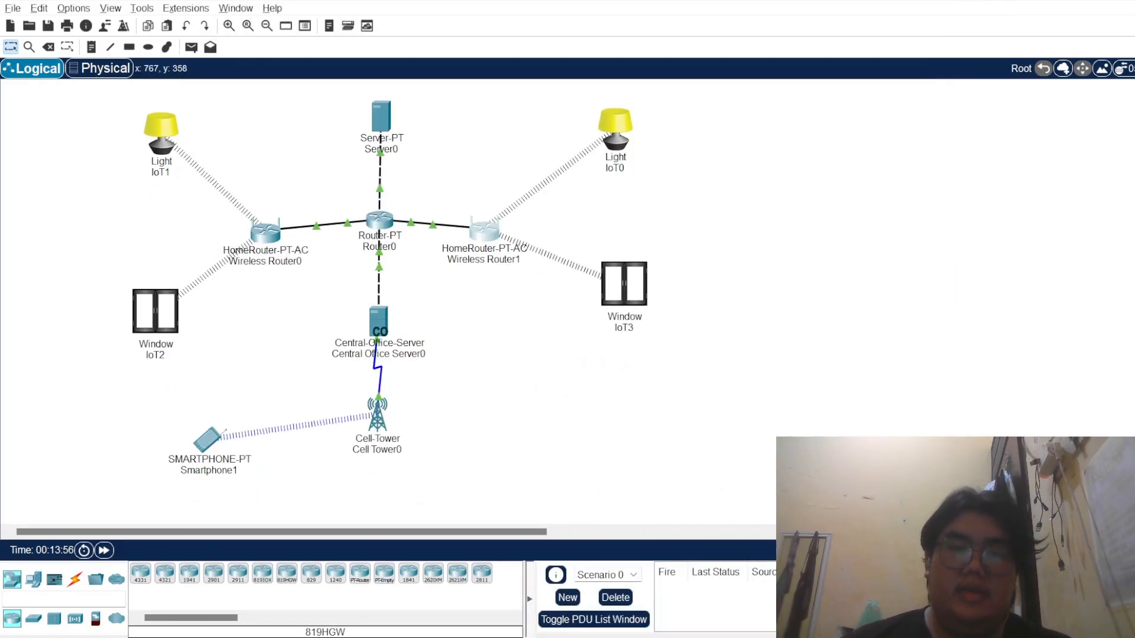
mouse_move(378, 324)
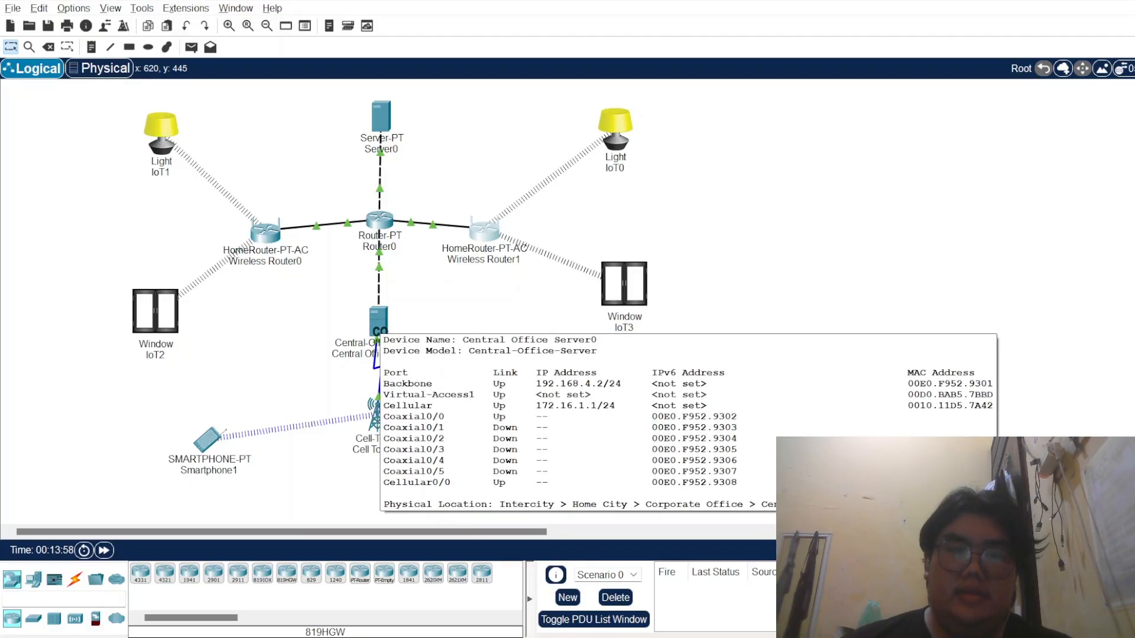
left_click(378, 324)
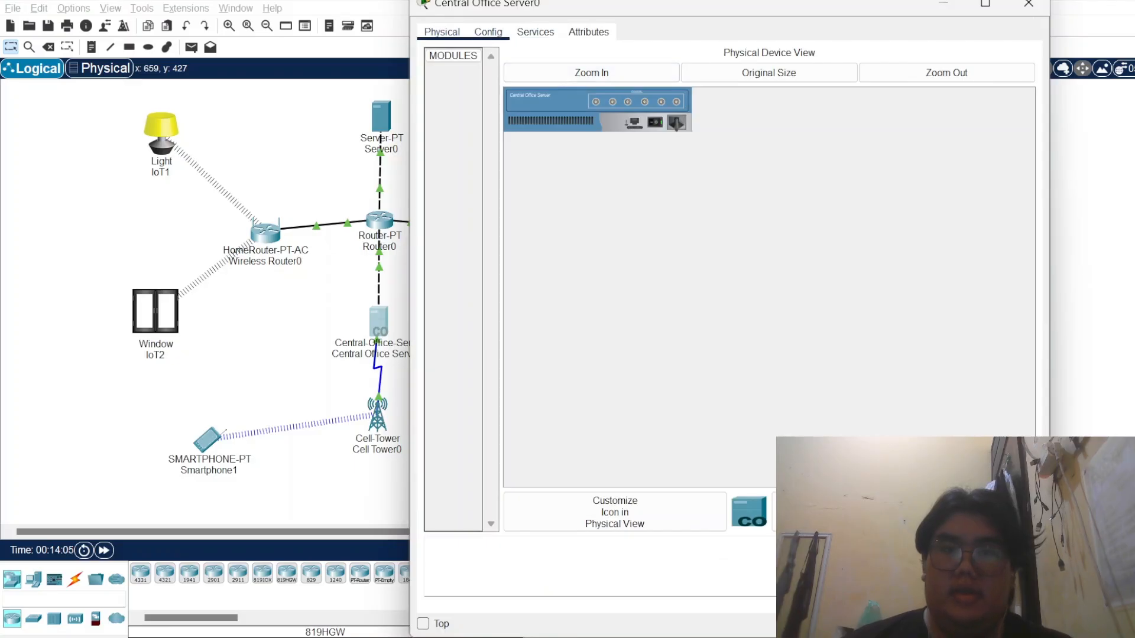
left_click(488, 31)
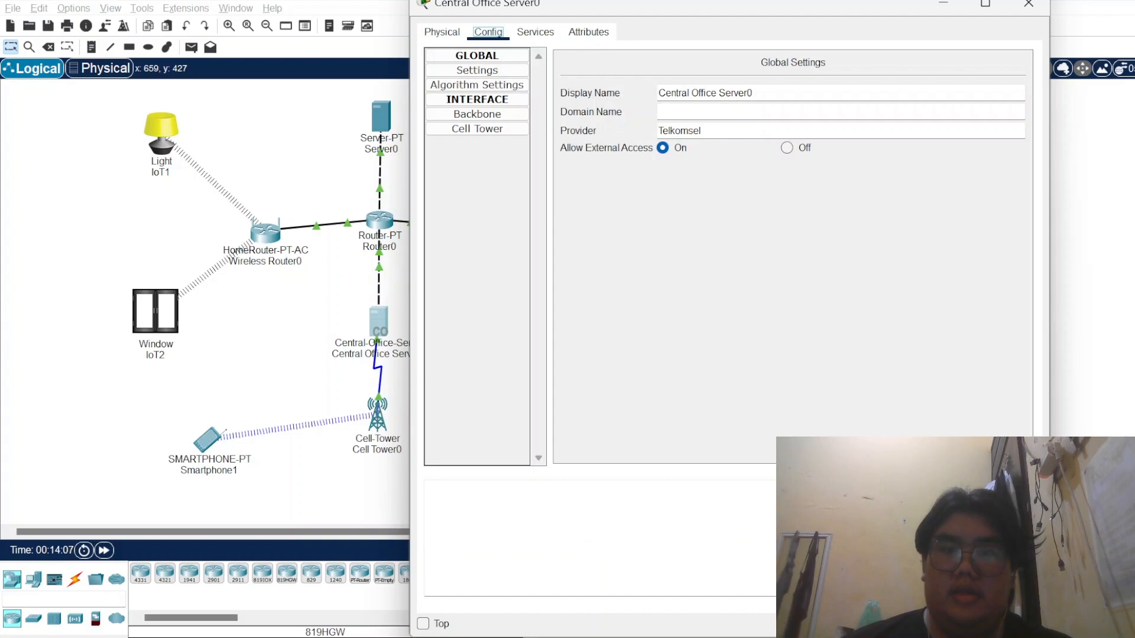
left_click(477, 70)
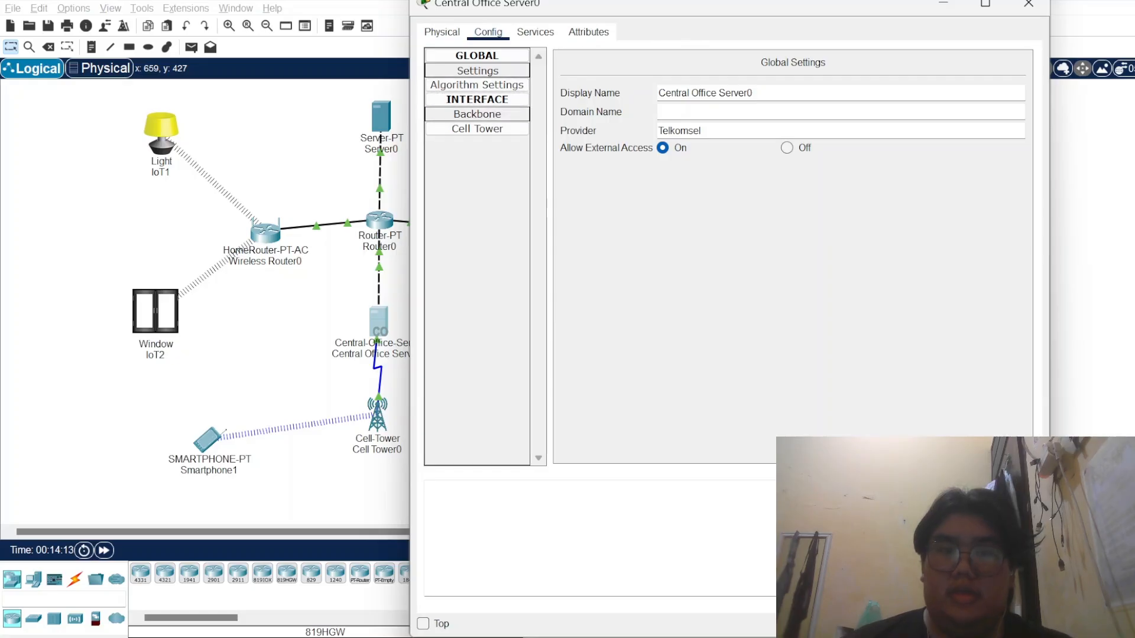
left_click(478, 114)
Step: Compare the COS rows of the Google Docs address table with Central Office Server0's Backbone settings in Packet Tracer
key("alt+Tab")
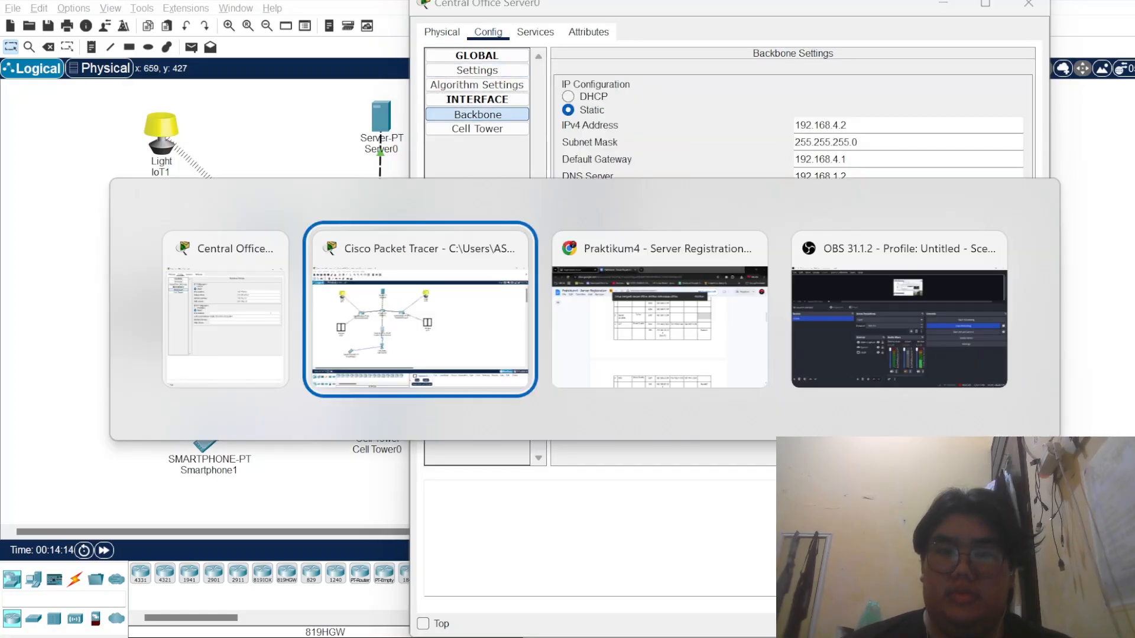
key("Tab")
scroll(568, 355, "down", 4)
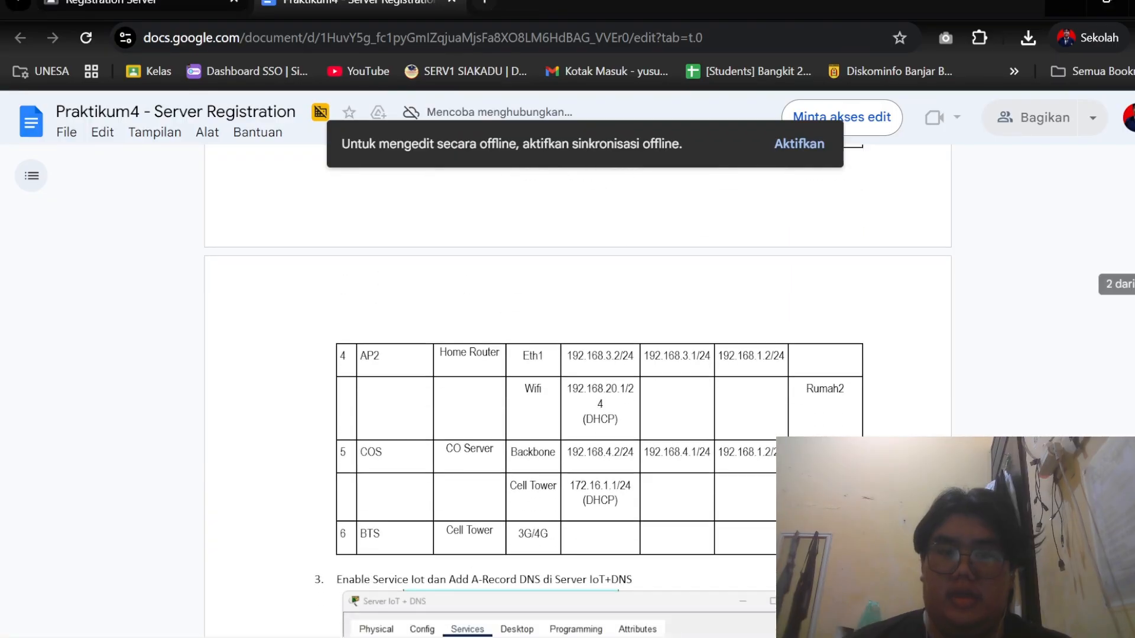
scroll(578, 392, "down", 2)
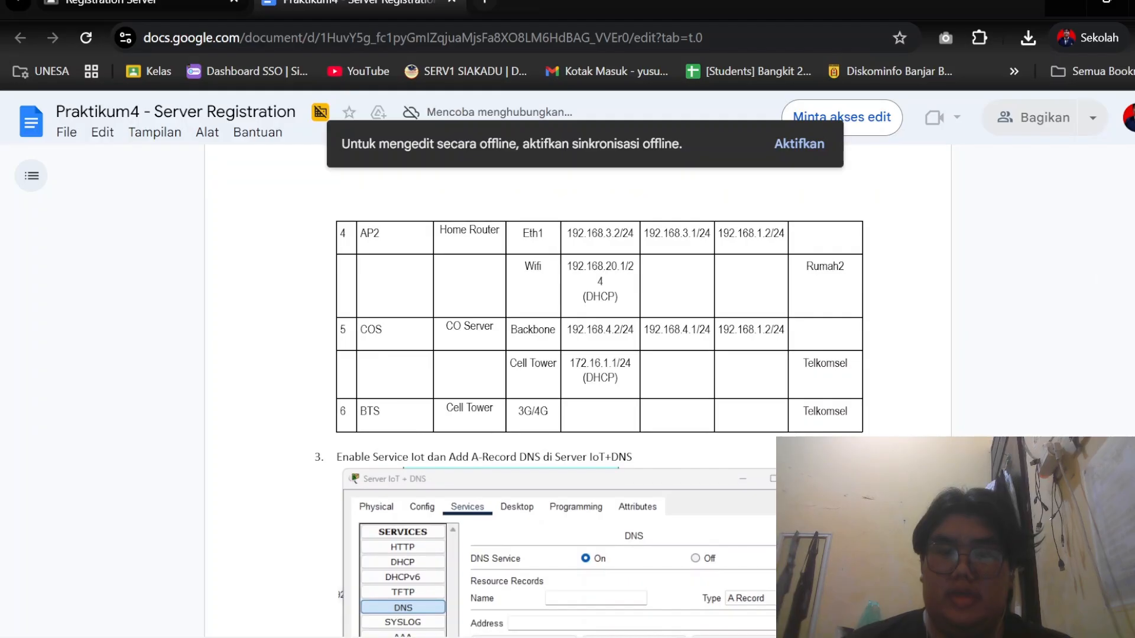
key("alt+Tab")
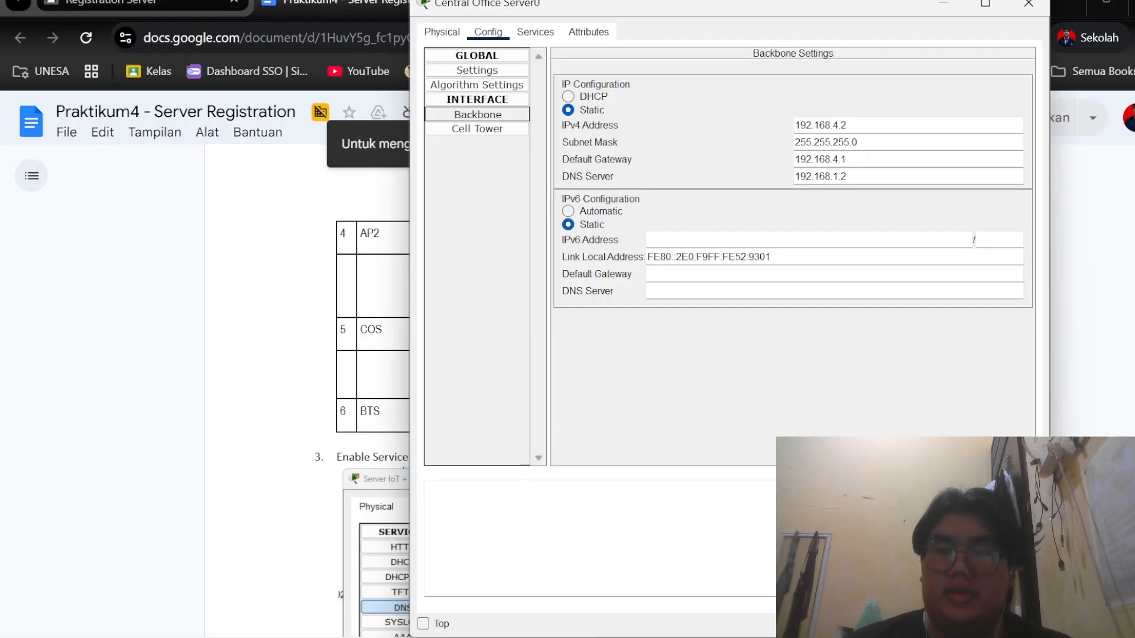
Step: Recheck the COS Backbone address, gateway and DNS entries in the lab document against Central Office Server0's interface settings
key("alt+Tab")
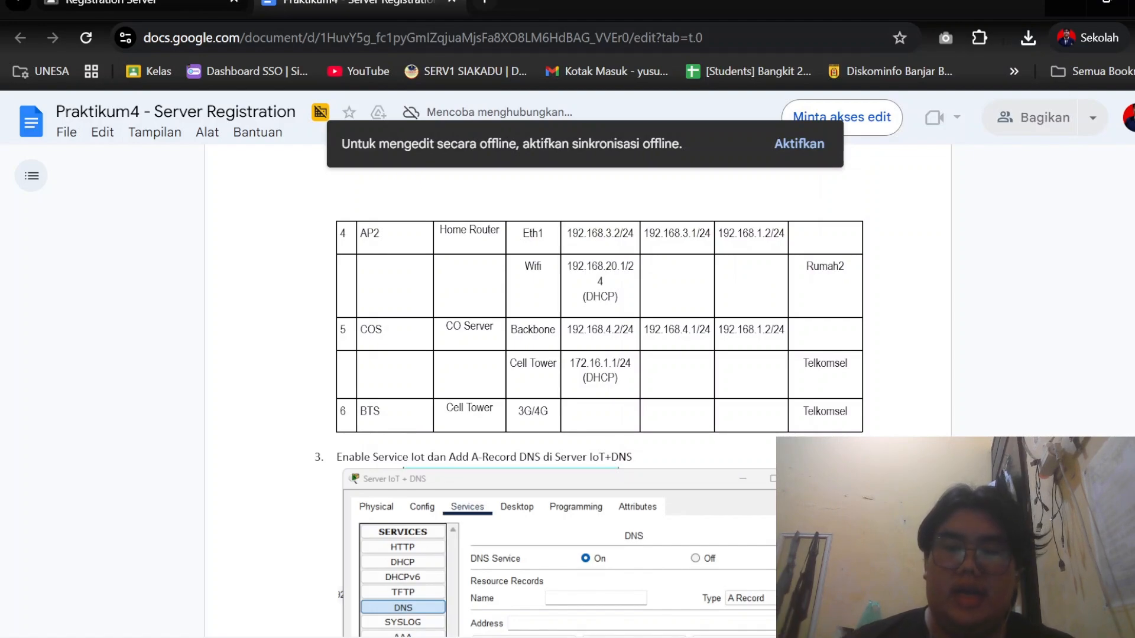
key("alt+Tab")
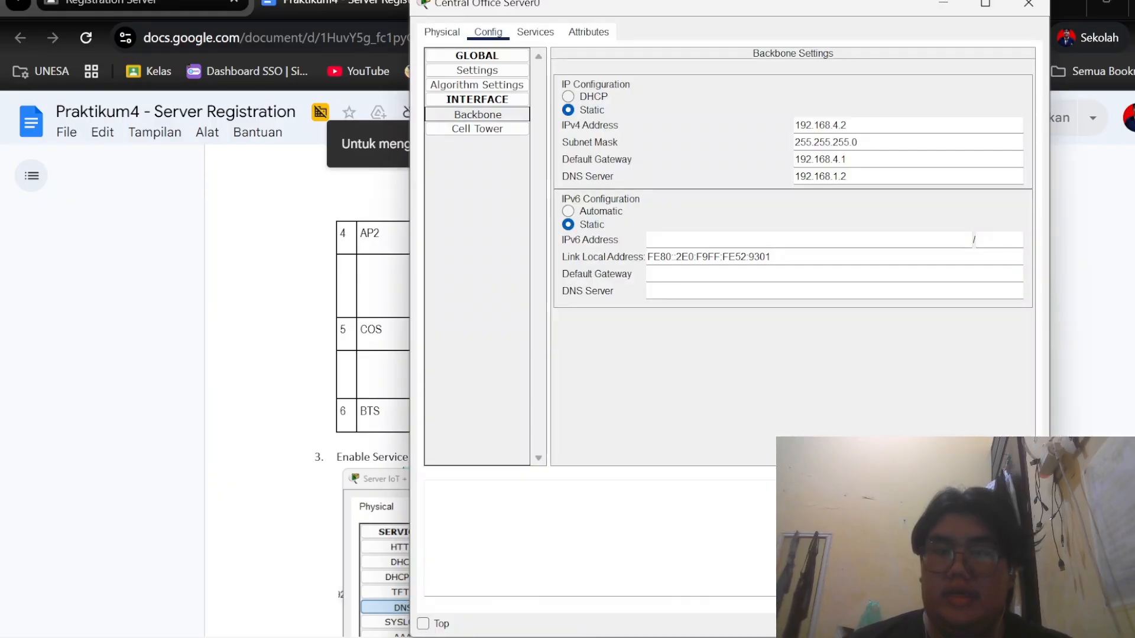
key("alt+Tab")
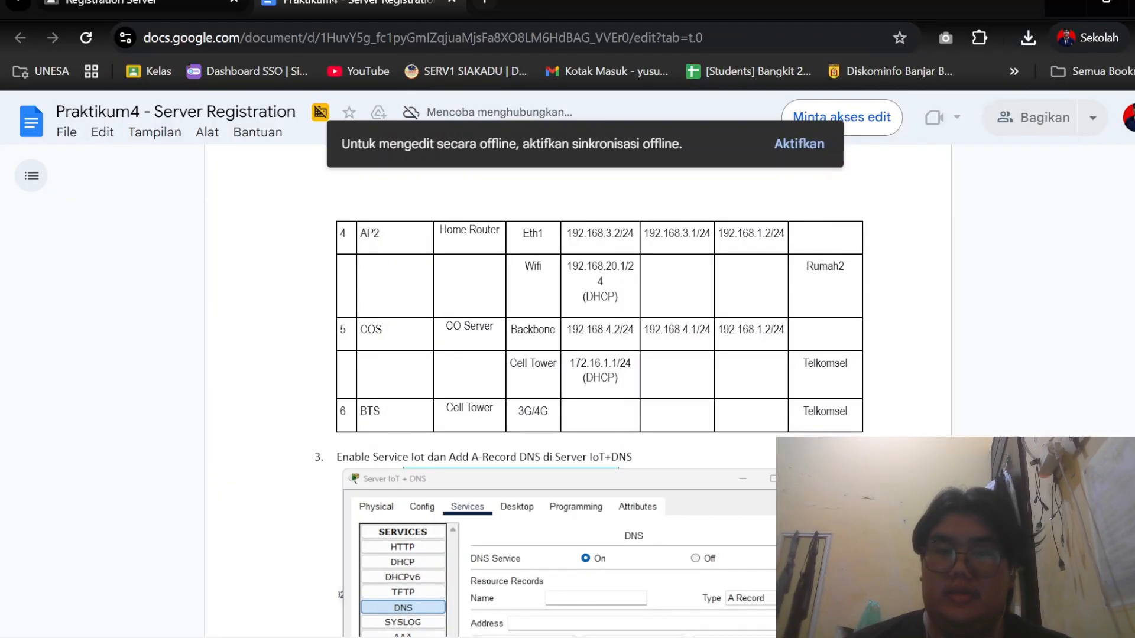
scroll(588, 418, "down", 1)
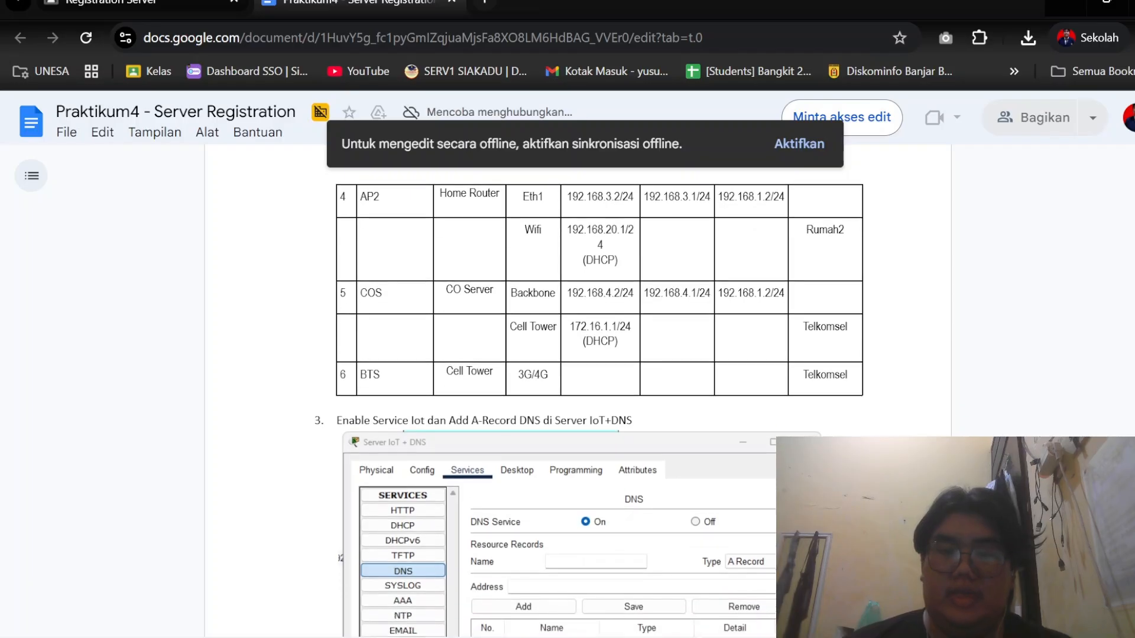
key("alt+Tab")
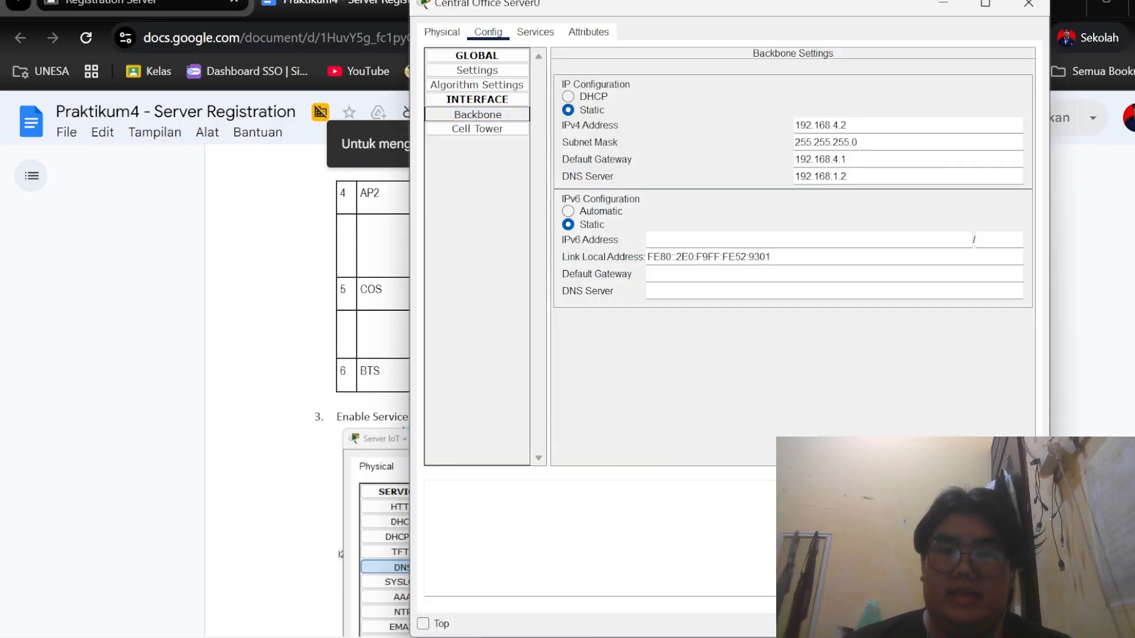
Step: Compare Central Office Server0's Cell Tower interface address and subnet mask with the Cell Tower row in the Google Docs address table
left_click(477, 129)
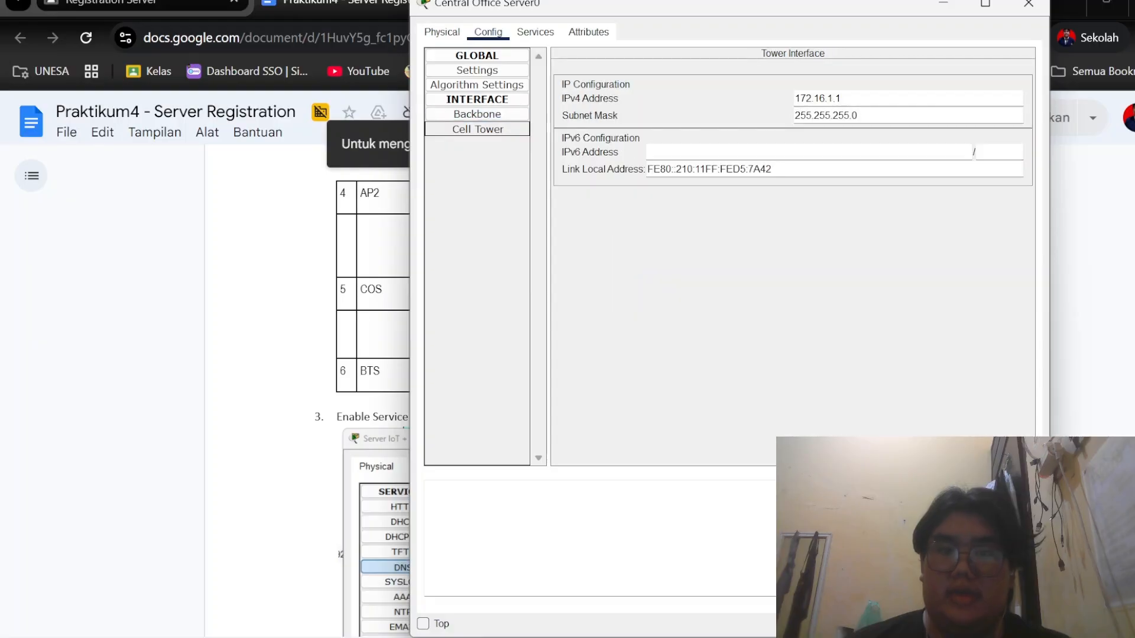
key("alt+Tab")
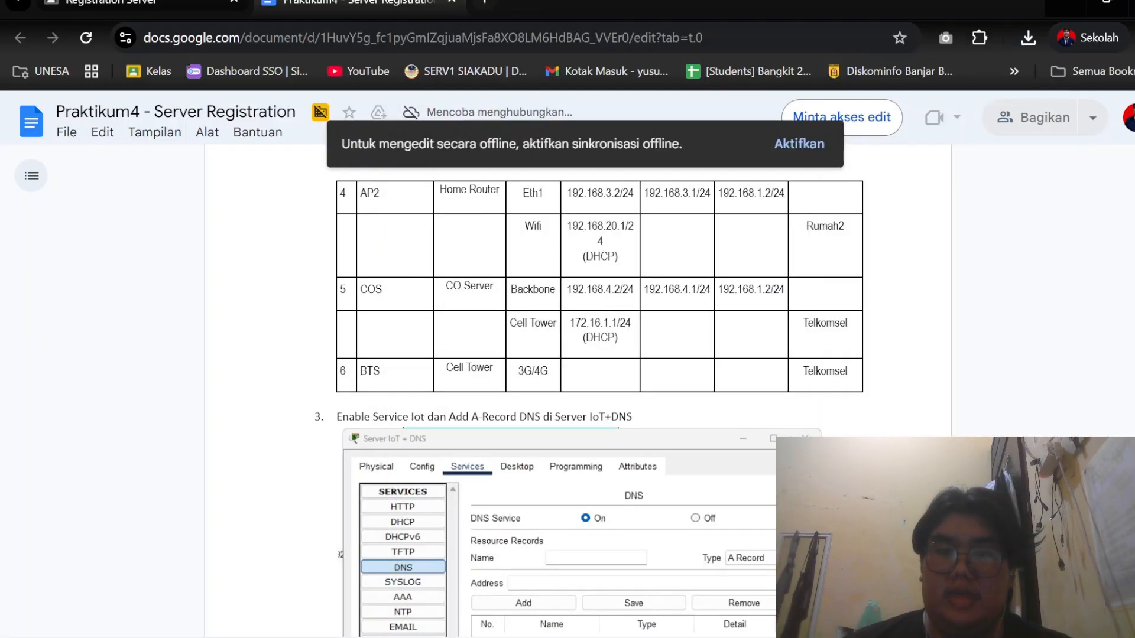
key("alt+Tab")
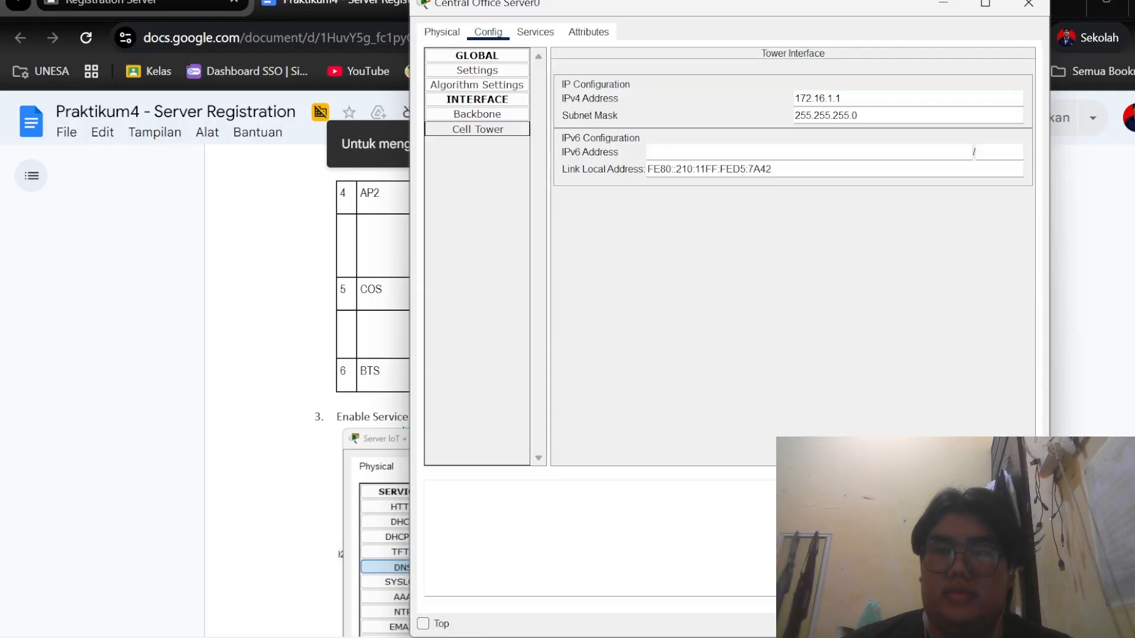
key("alt+Tab")
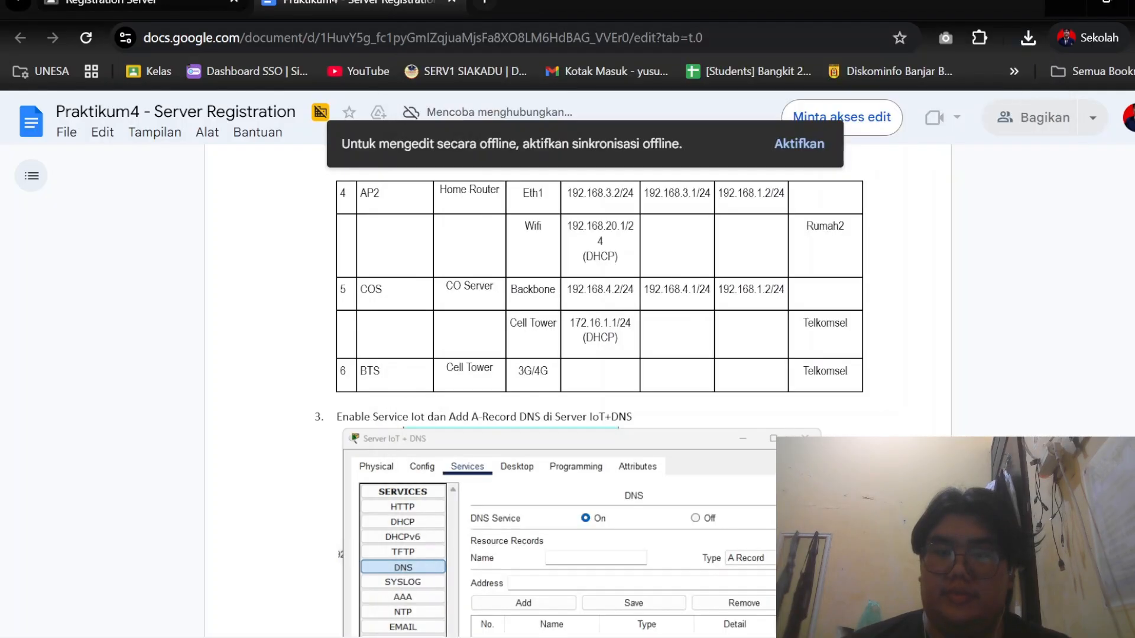
scroll(568, 390, "up", 7)
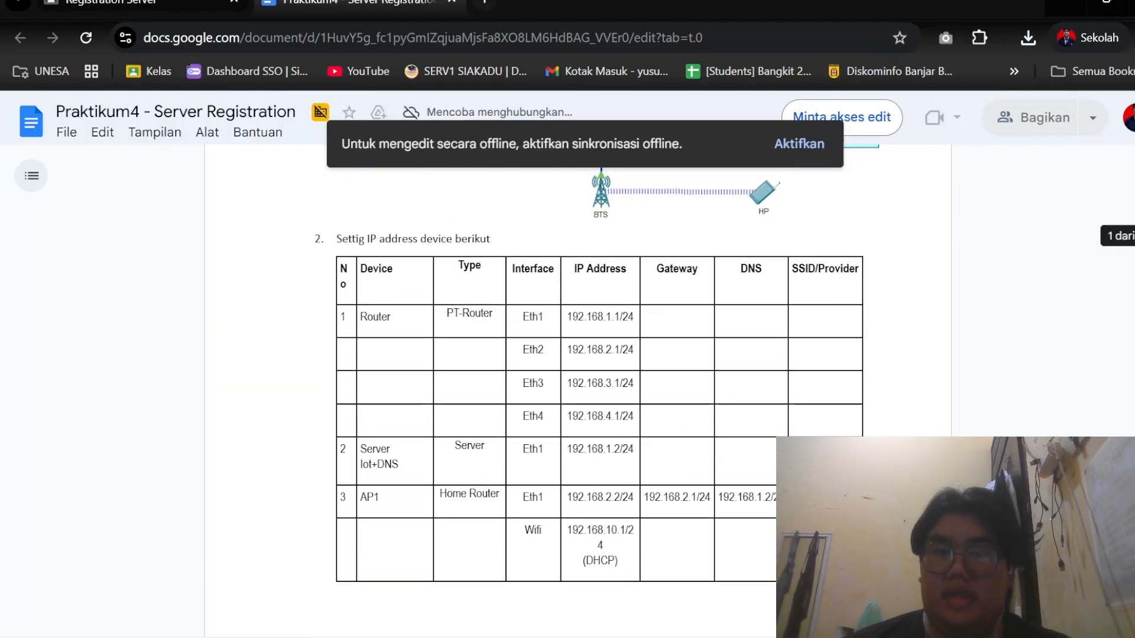
scroll(568, 390, "down", 7)
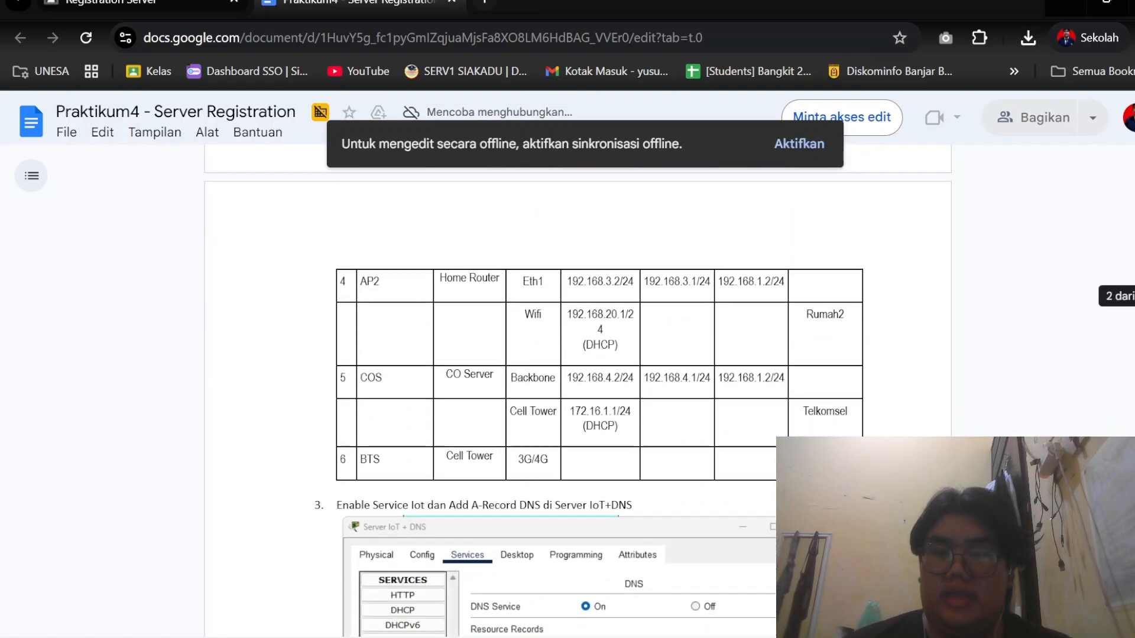
key("alt+Tab")
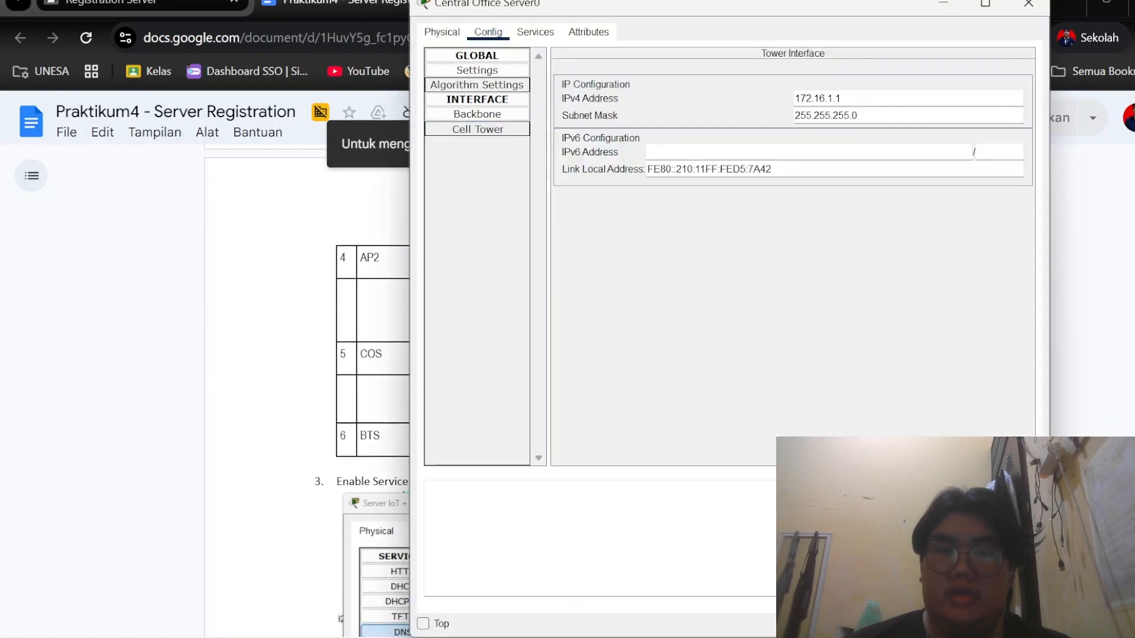
Step: Check Central Office Server0's provider, DHCP service, attributes and physical view, and close its window
left_click(476, 70)
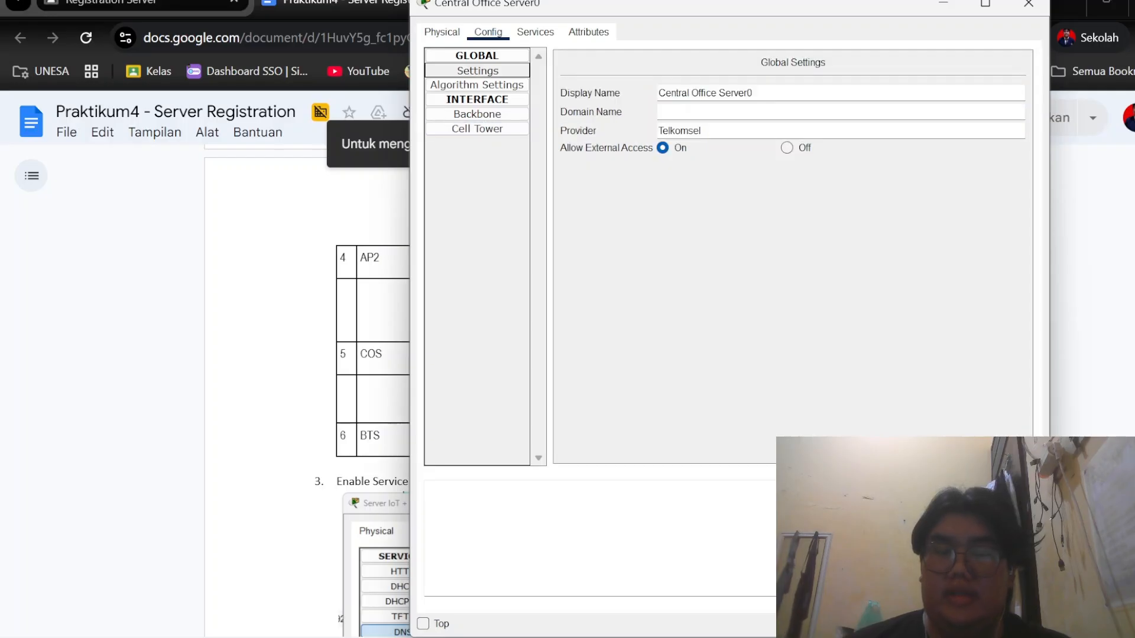
left_click(535, 32)
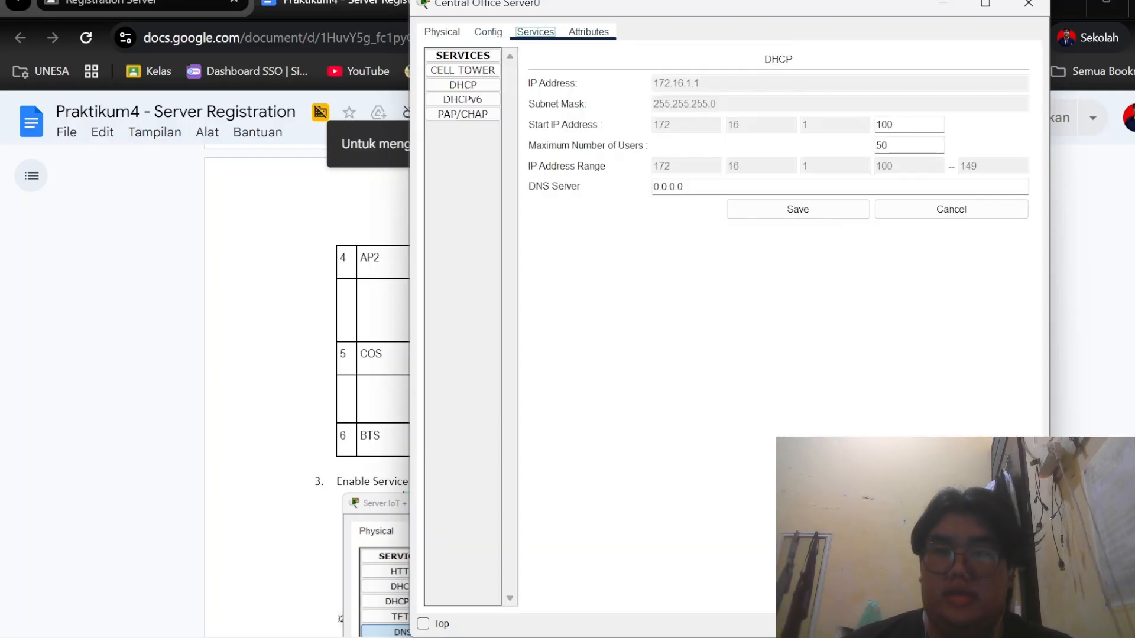
left_click(589, 31)
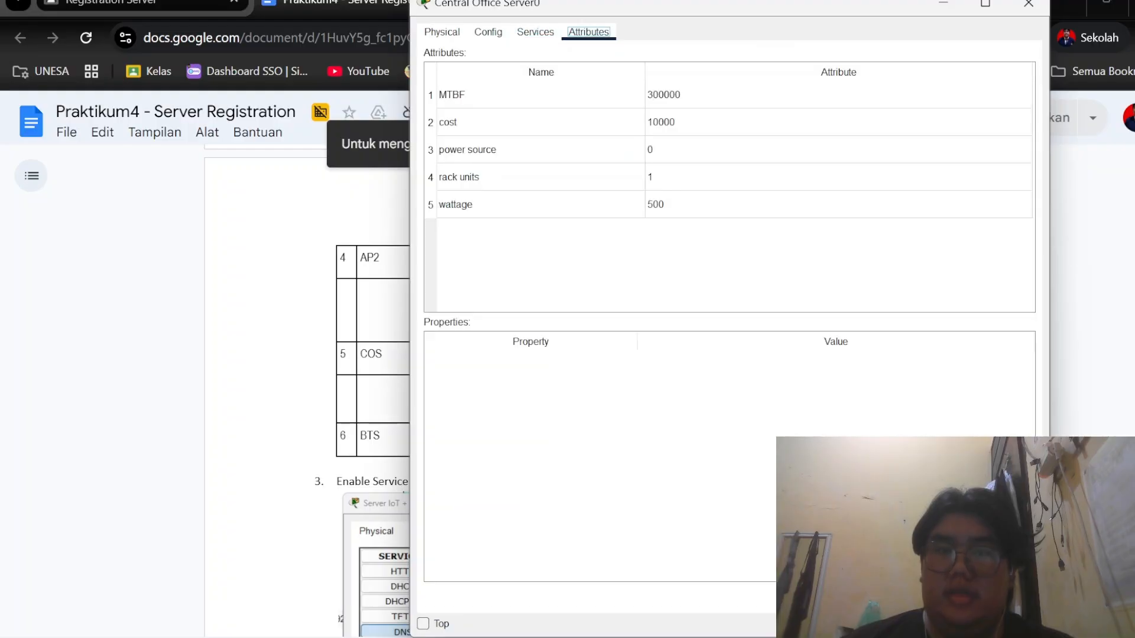
key("Left")
key("Left")
key("Left")
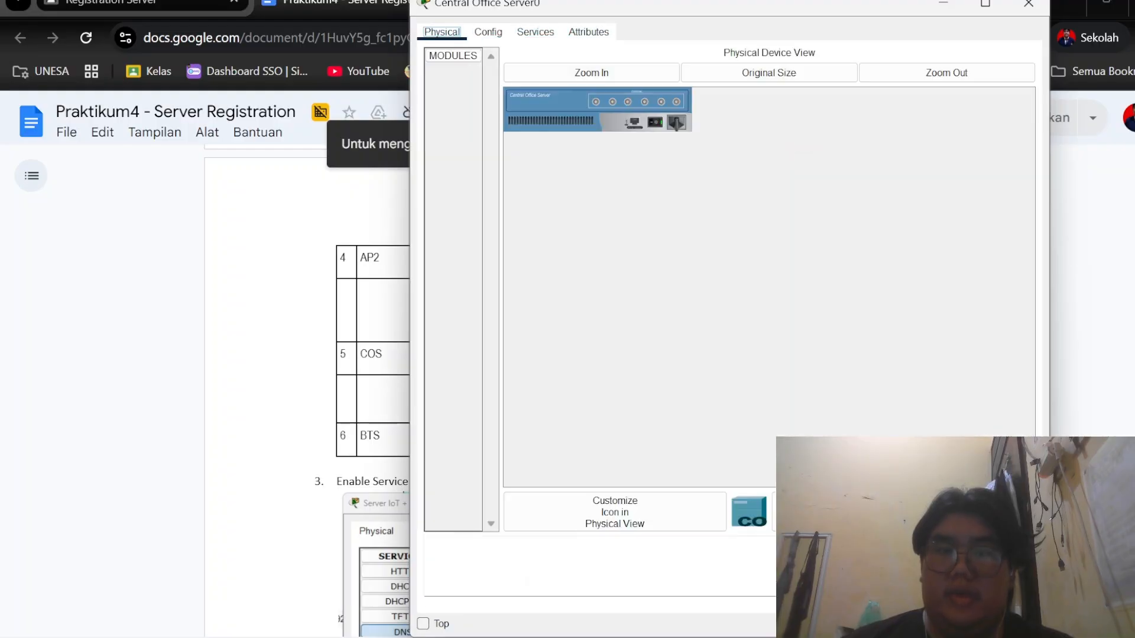
left_click(1029, 3)
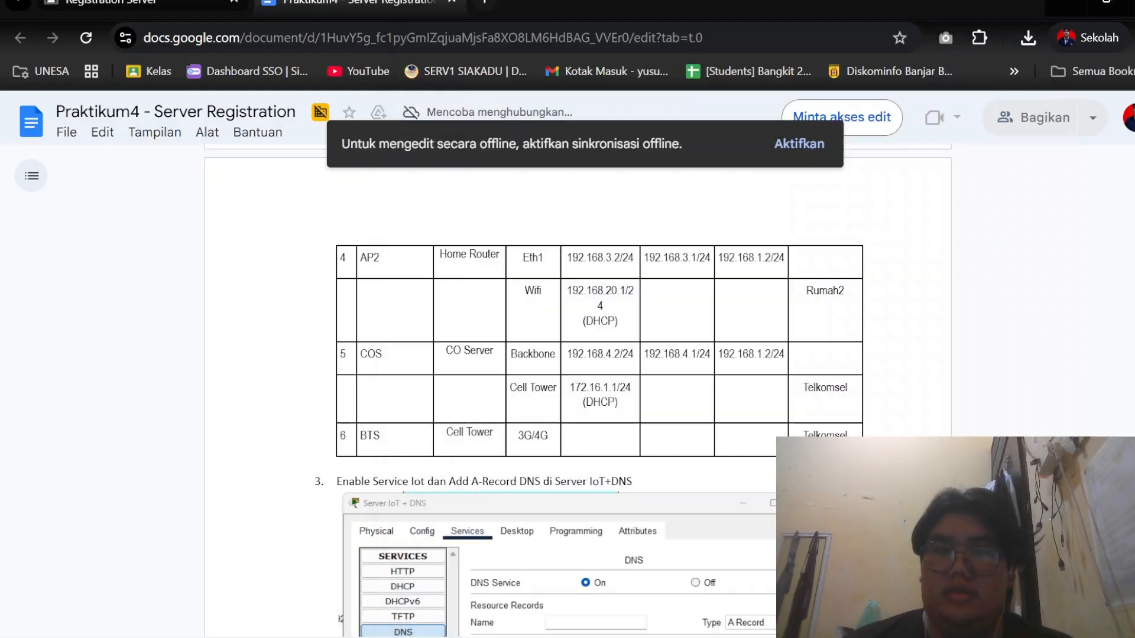
Step: Open Cell Tower0 in Packet Tracer and consult the BTS row of the lab document's address table
key("alt+Tab")
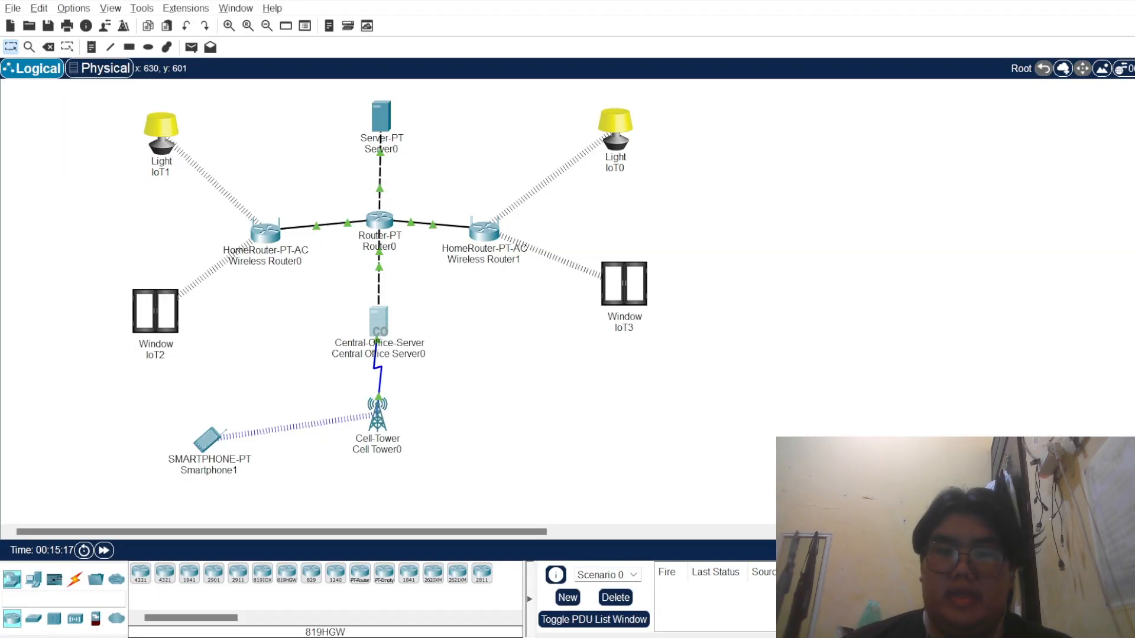
left_click(378, 417)
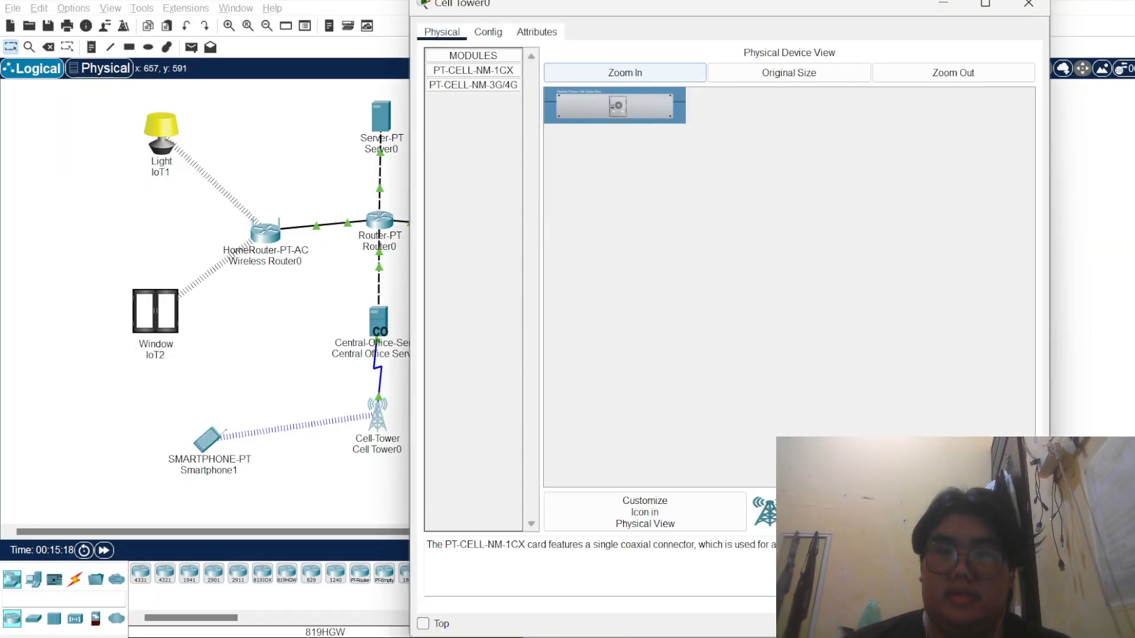
left_click(1028, 3)
key("alt+Tab")
key("alt+Tab")
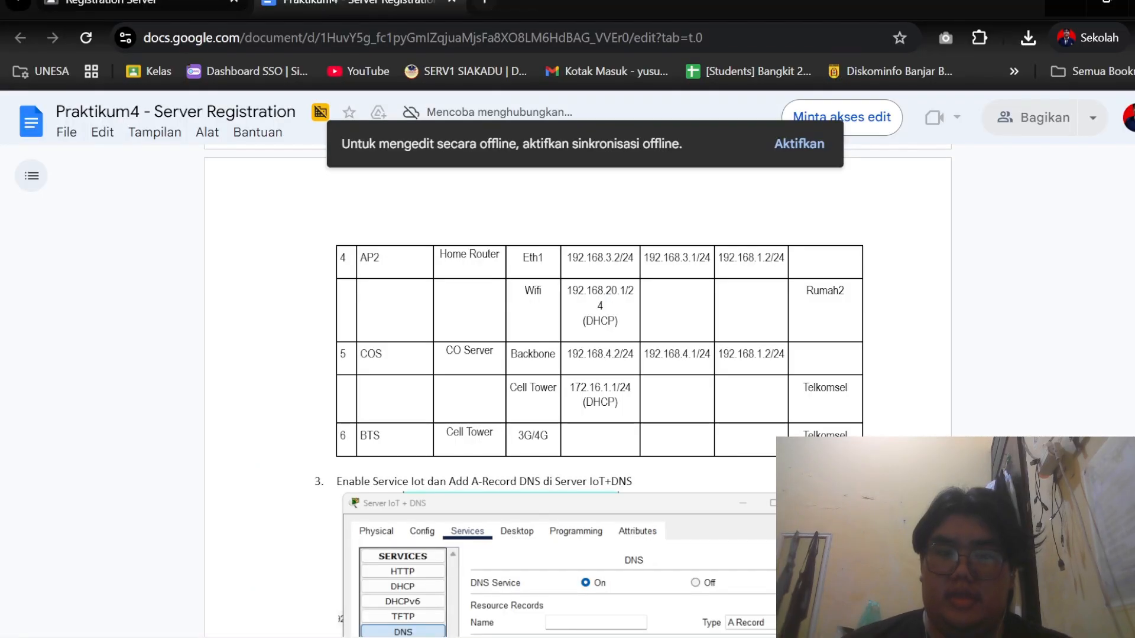
key("alt+Tab")
key("alt+Tab")
key("alt+Tab")
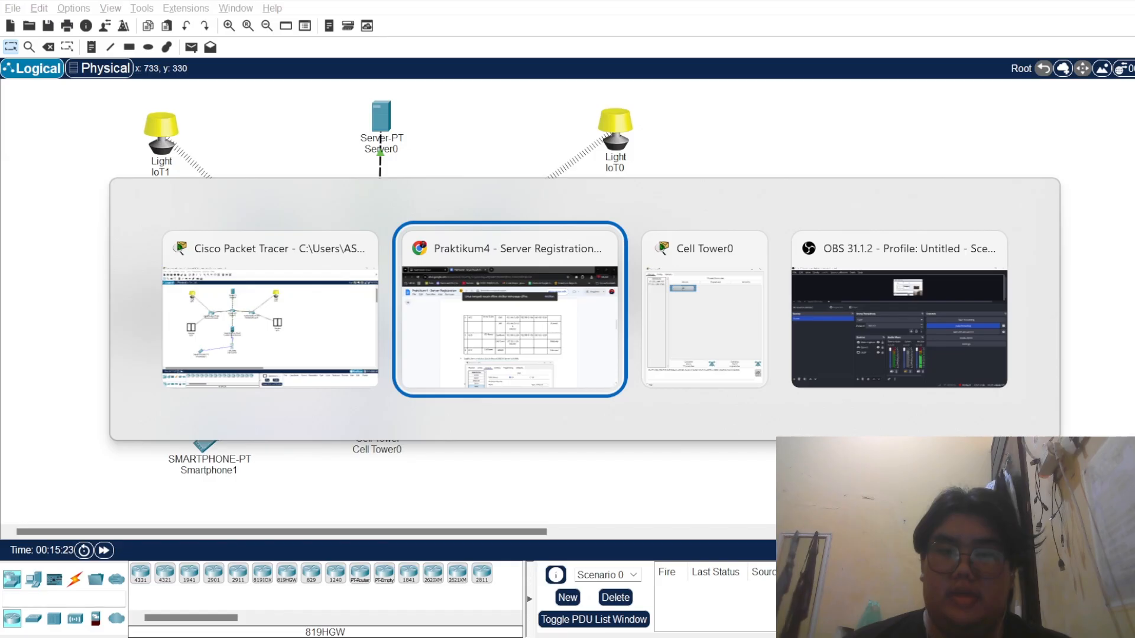
Step: Examine Cell Tower0's global settings, Coaxial0 and 3G/4G Server1 interfaces, and its physical modules
key("ctrl+Tab")
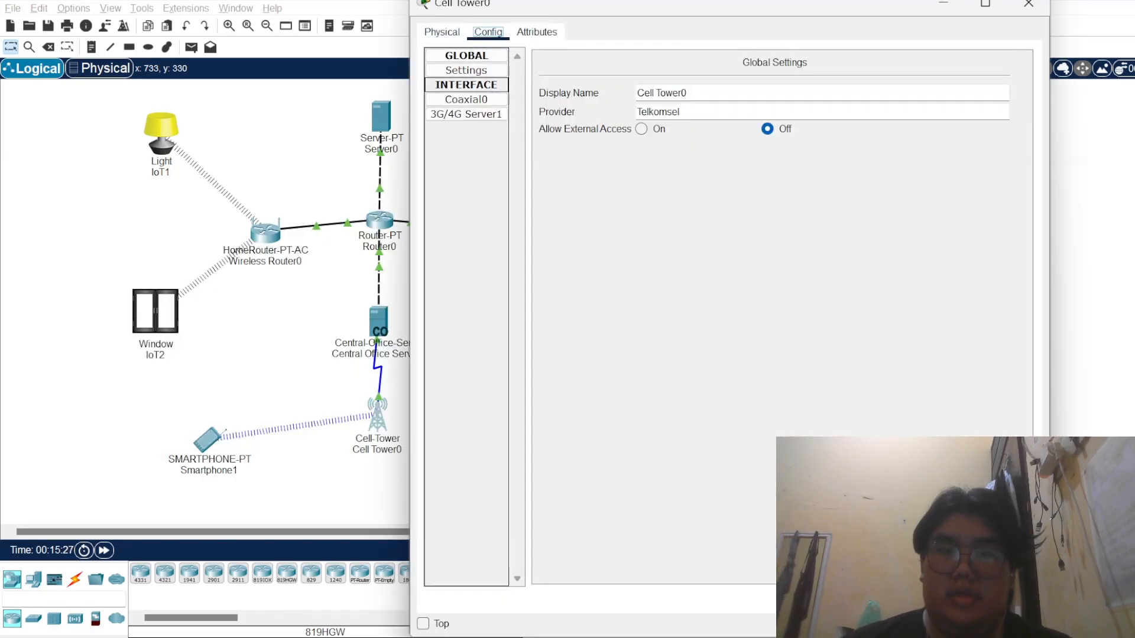
left_click(466, 70)
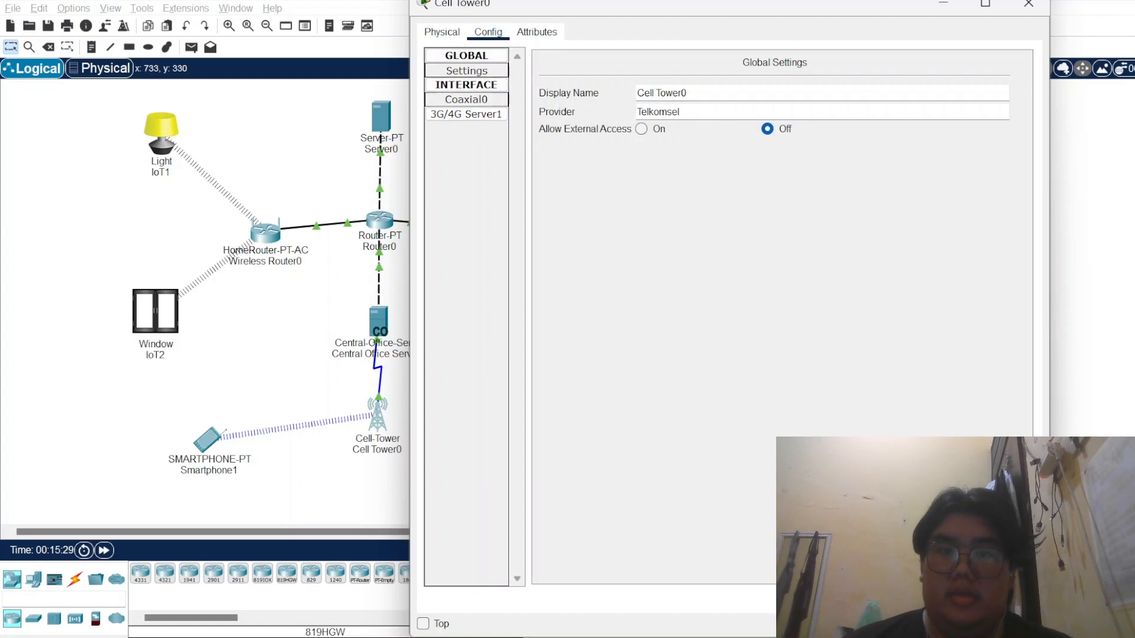
left_click(466, 99)
left_click(467, 115)
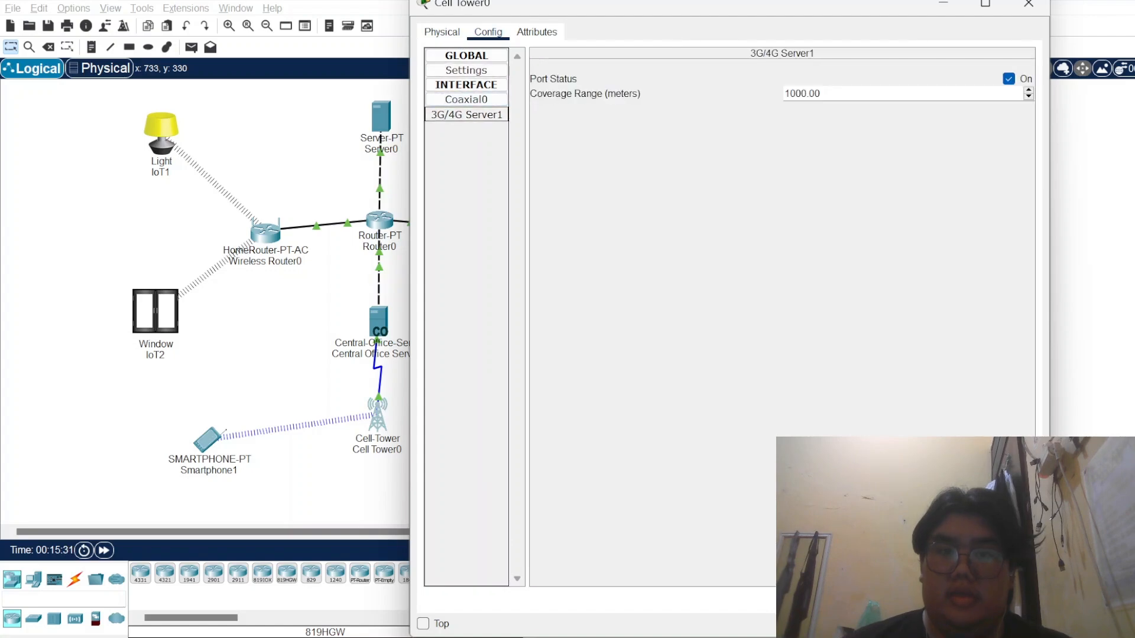
left_click(442, 32)
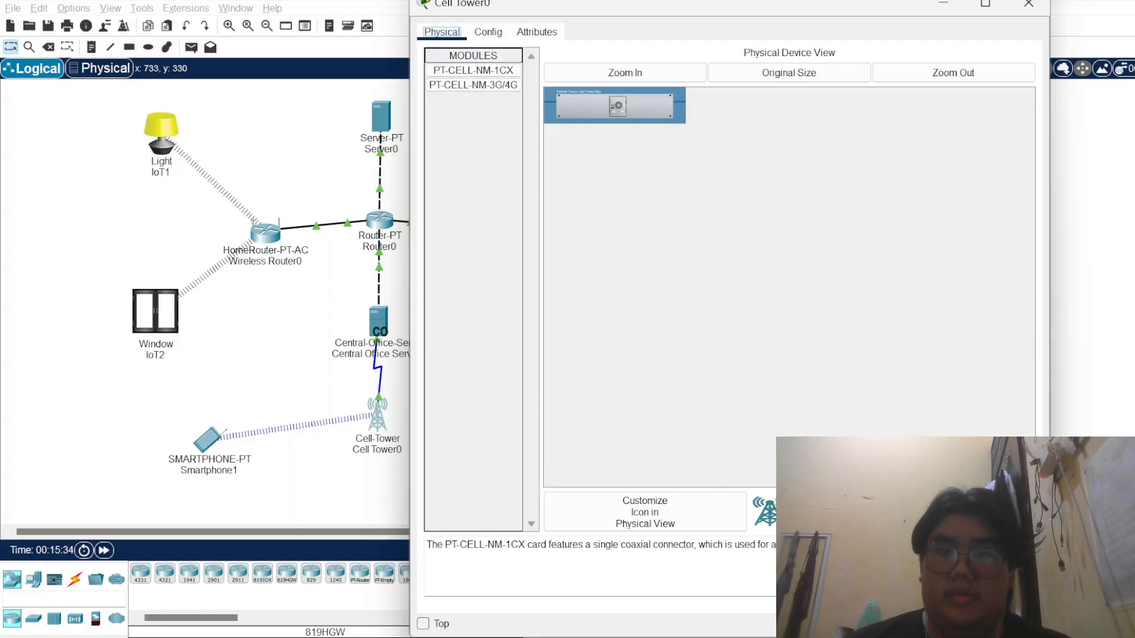
Step: Compare Cell Tower0's 3G/4G Server1 configuration with the BTS row in the Google Docs address table
left_click(488, 32)
key("alt+Tab")
key("alt+Tab")
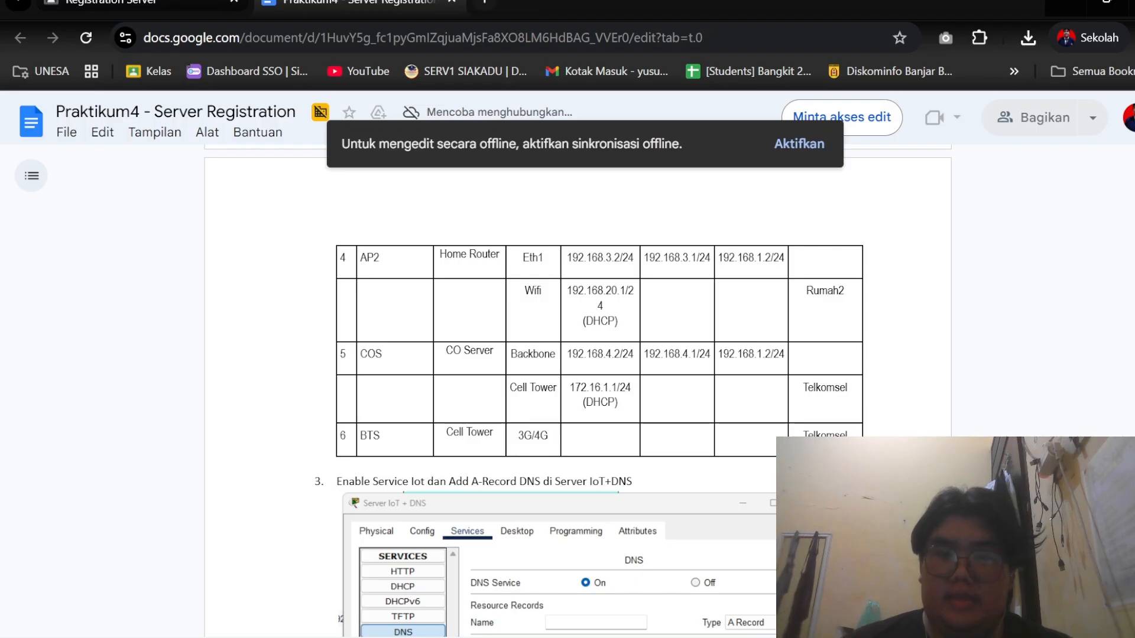
key("alt+Tab")
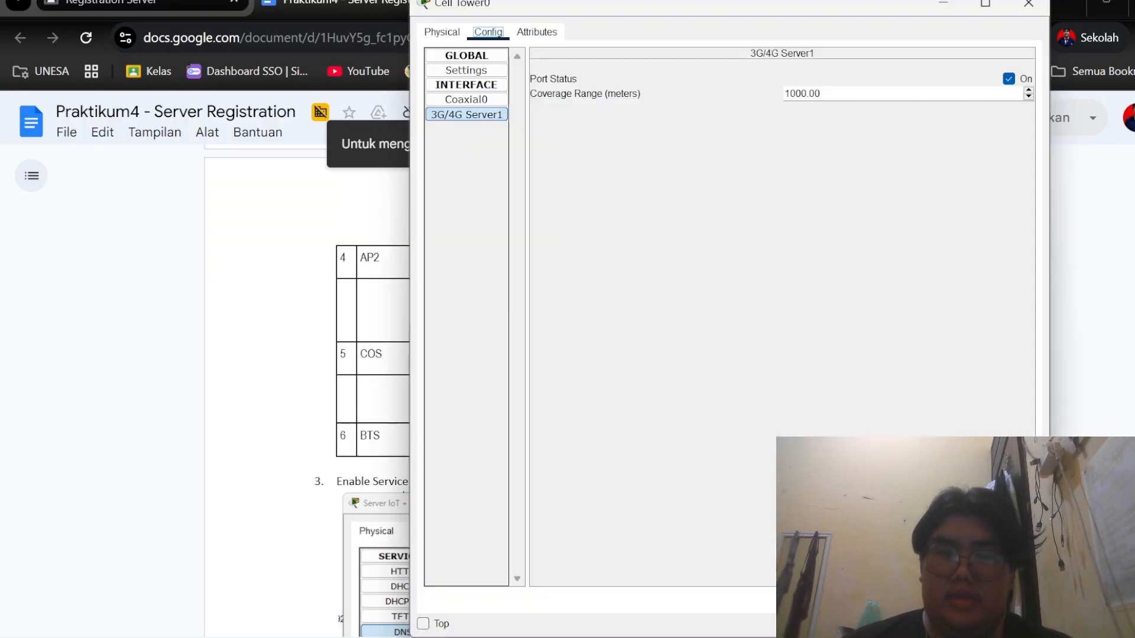
key("alt+Tab")
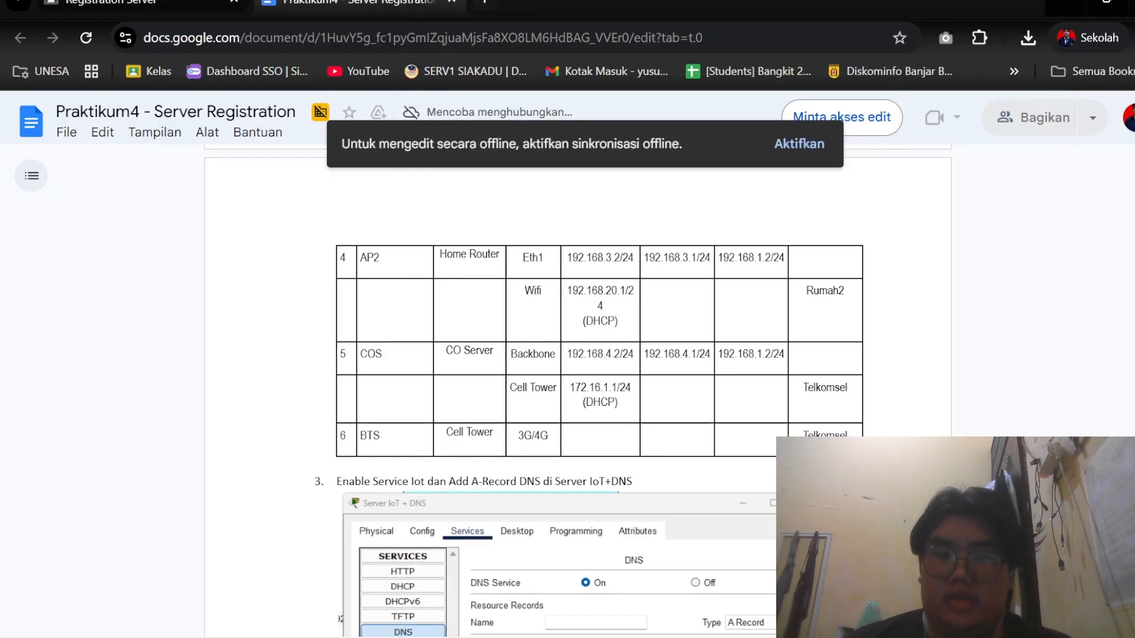
key("alt+Tab")
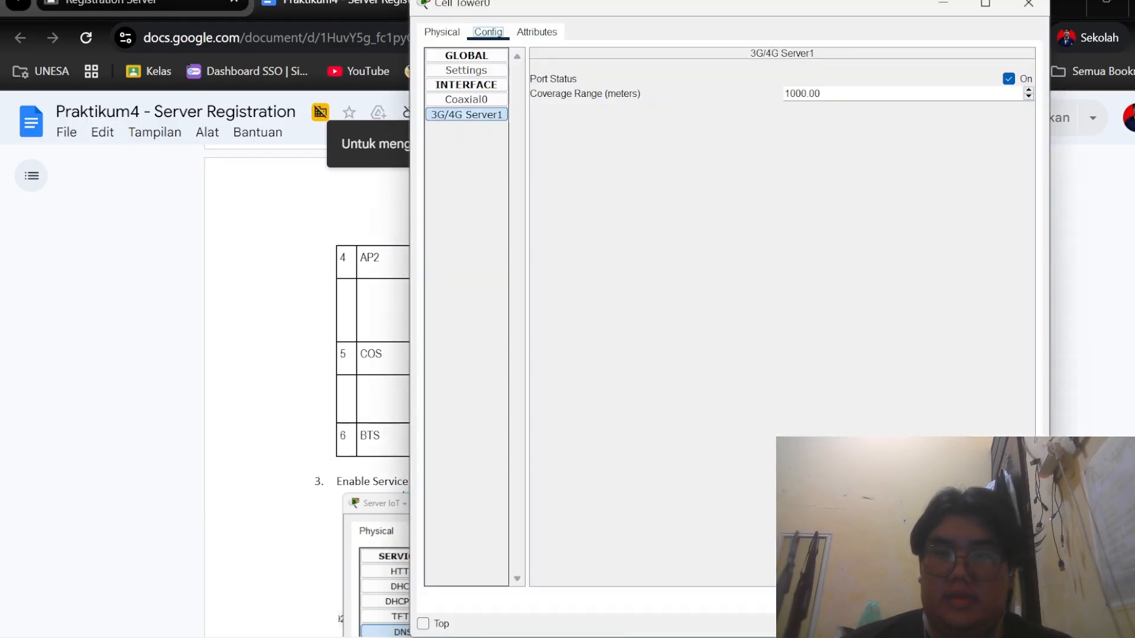
Step: Check Cell Tower0's Coaxial0 interface and provider setting, and return to the Packet Tracer network topology
left_click(467, 100)
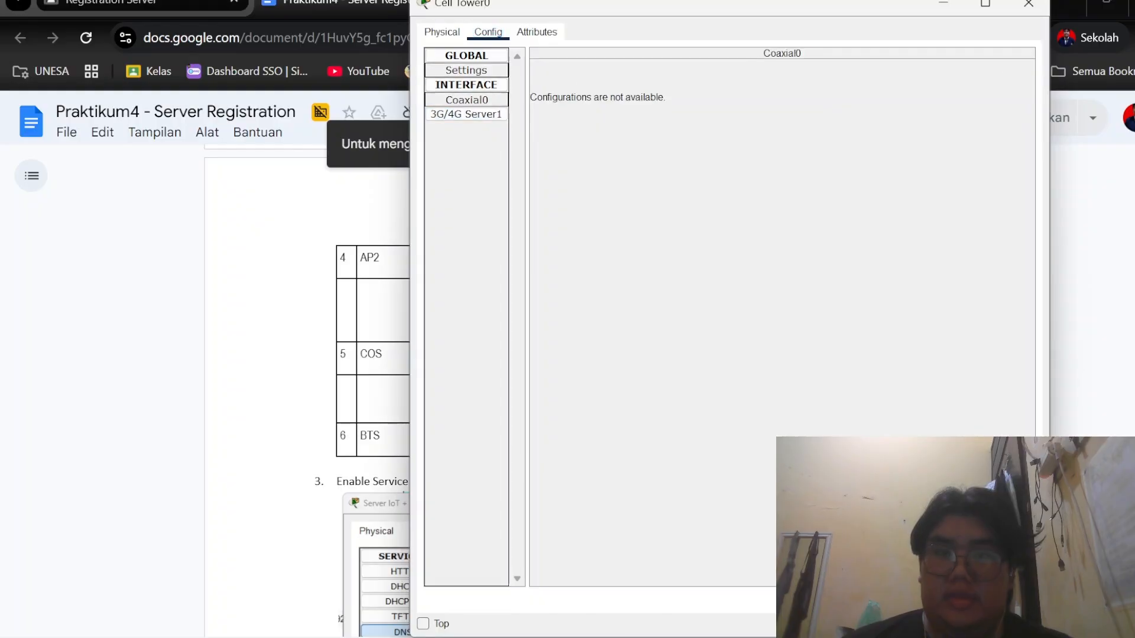
left_click(466, 71)
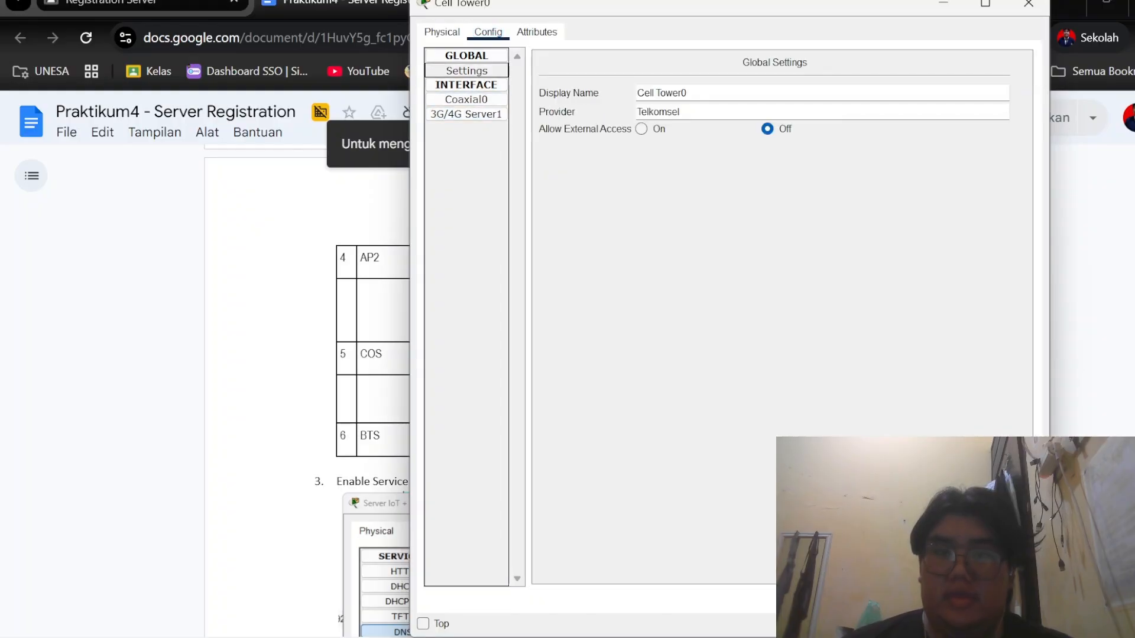
key("alt+Tab")
key("alt+Tab")
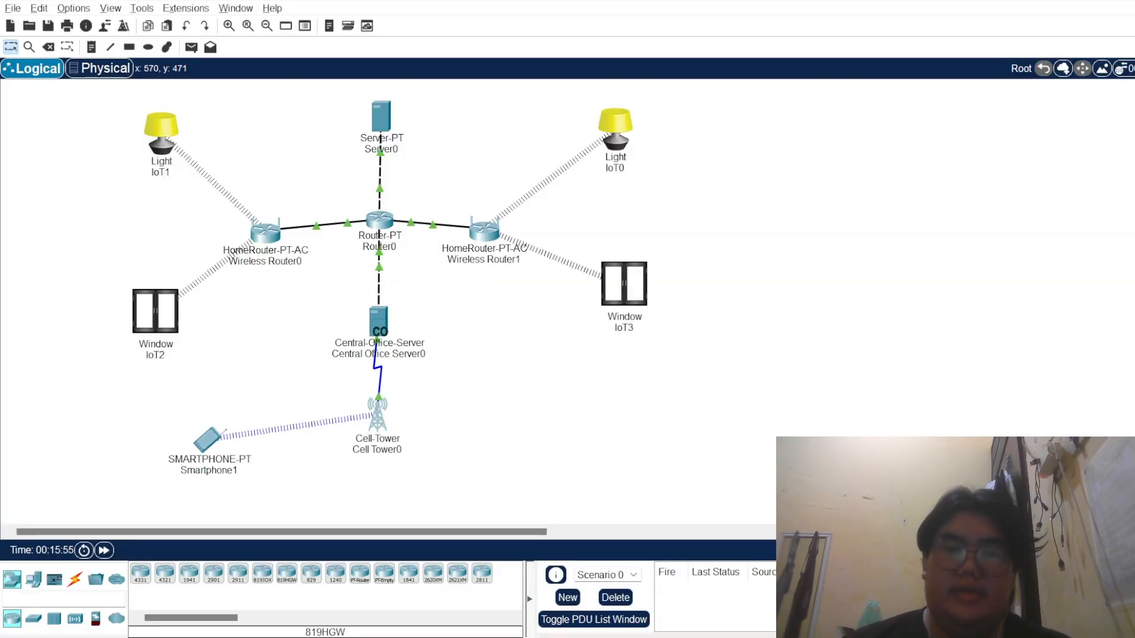
Step: Check the DNS service and its resource records on Server0, and return to the network topology
mouse_move(354, 338)
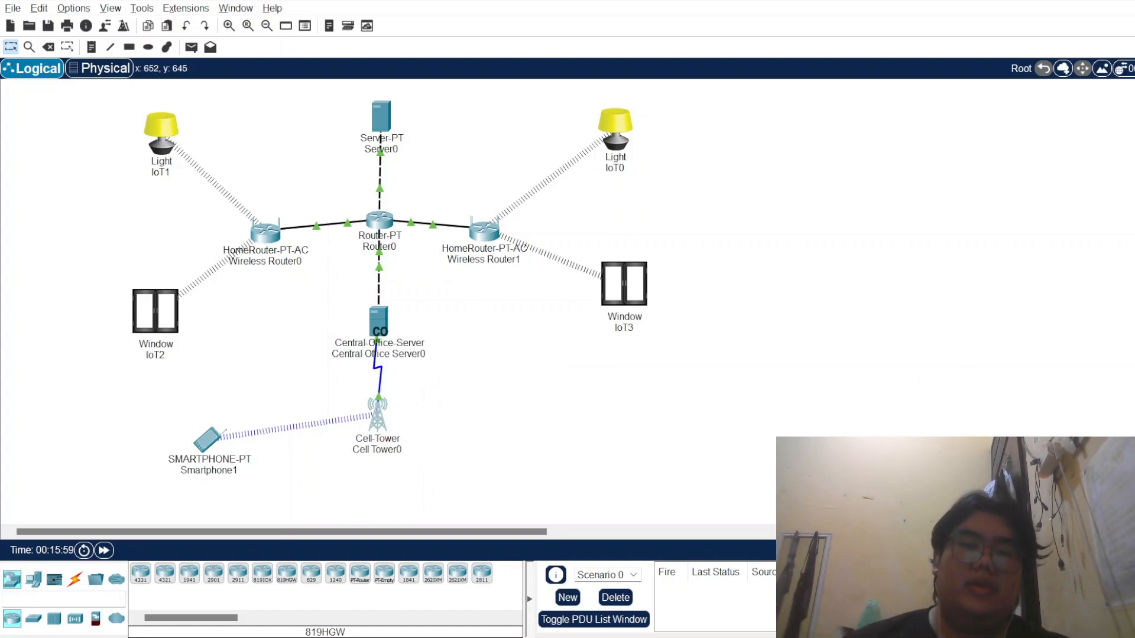
mouse_move(402, 440)
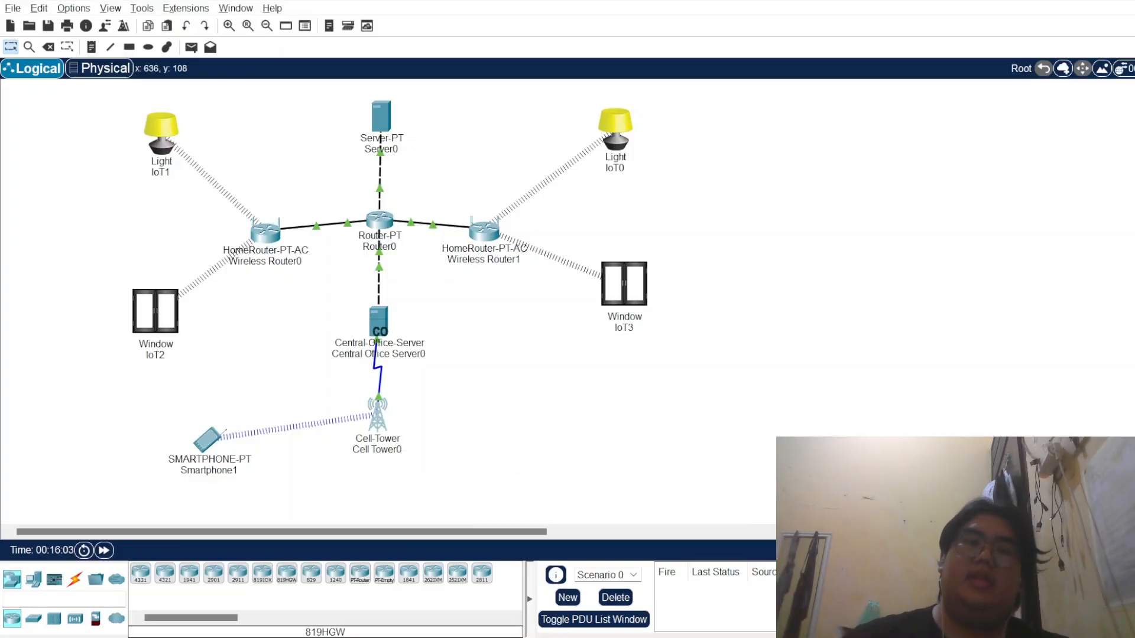
left_click(381, 117)
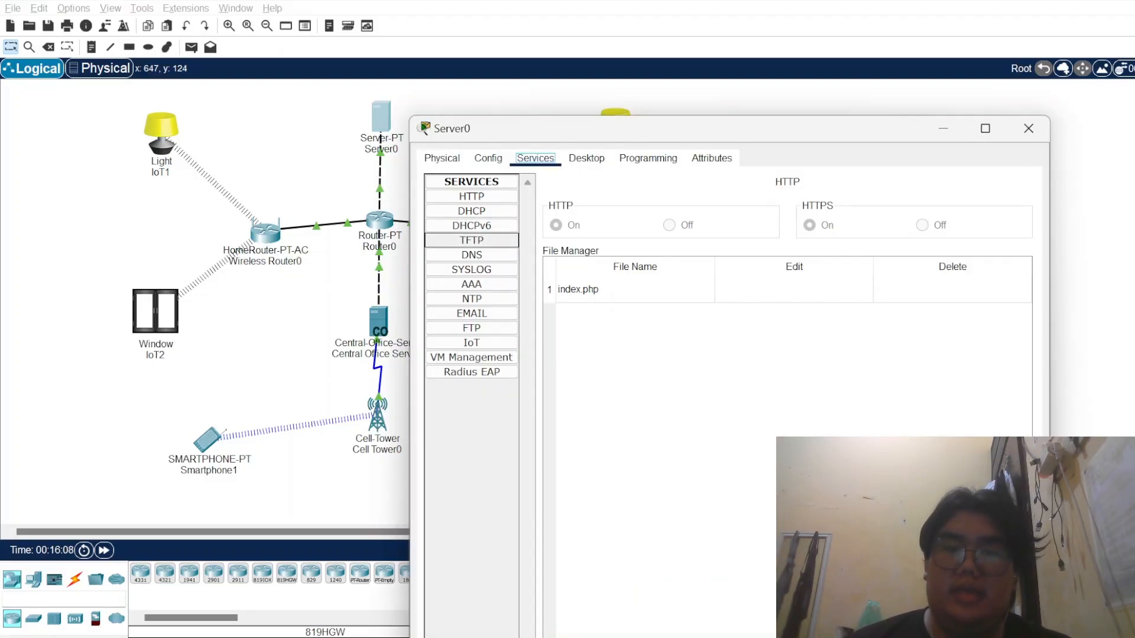
left_click(471, 255)
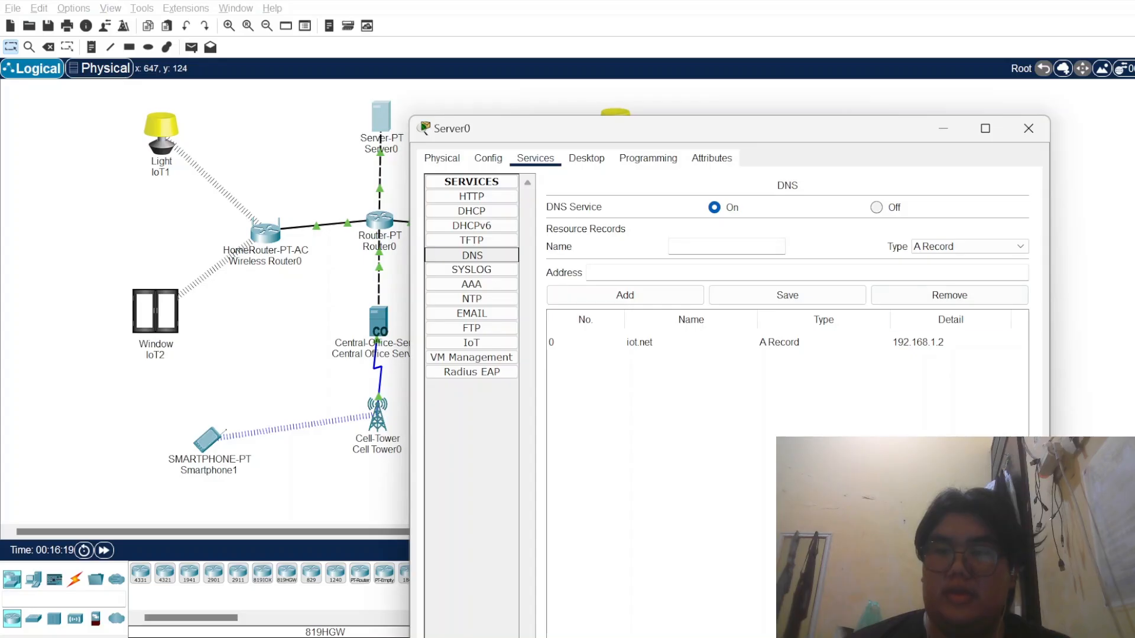
left_click(1028, 128)
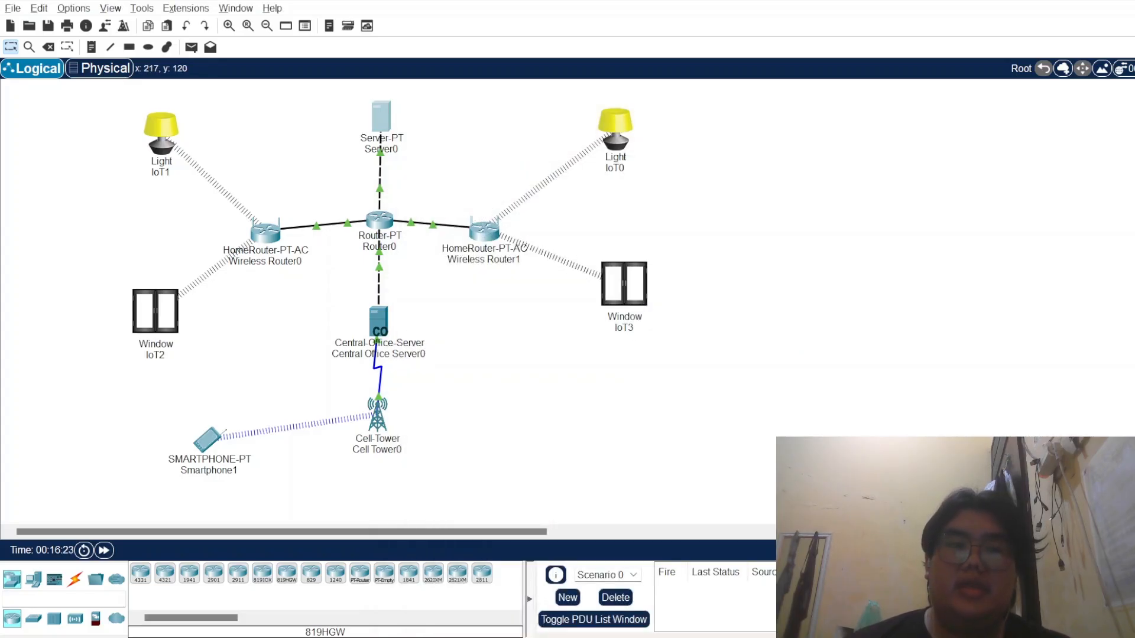
left_click_drag(129, 118, 211, 201)
left_click_drag(91, 246, 214, 374)
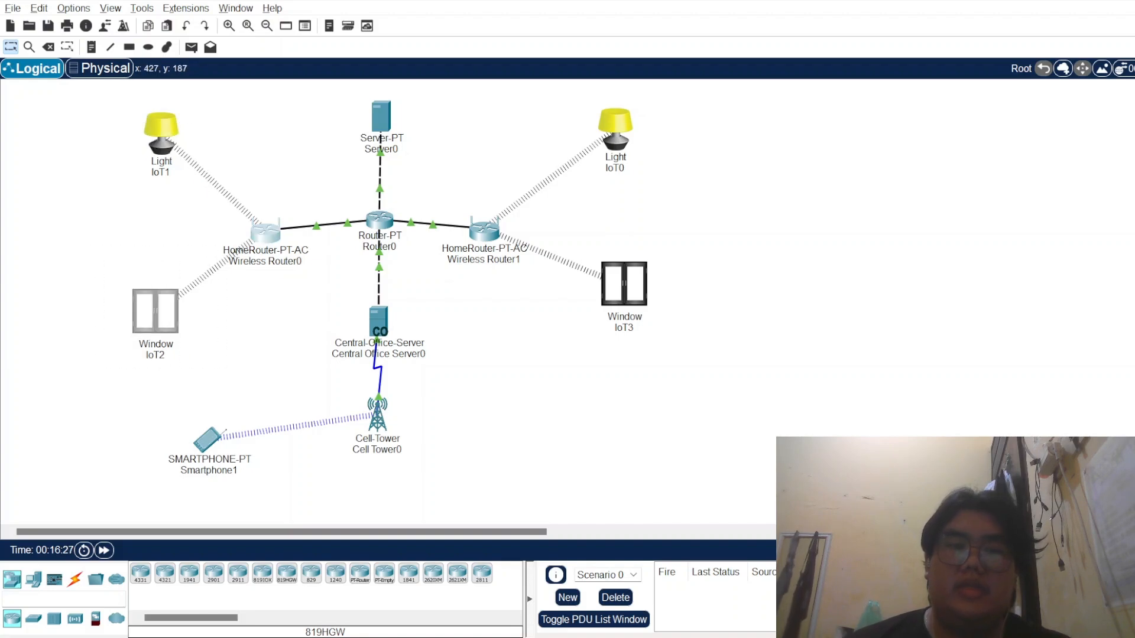
left_click(256, 201)
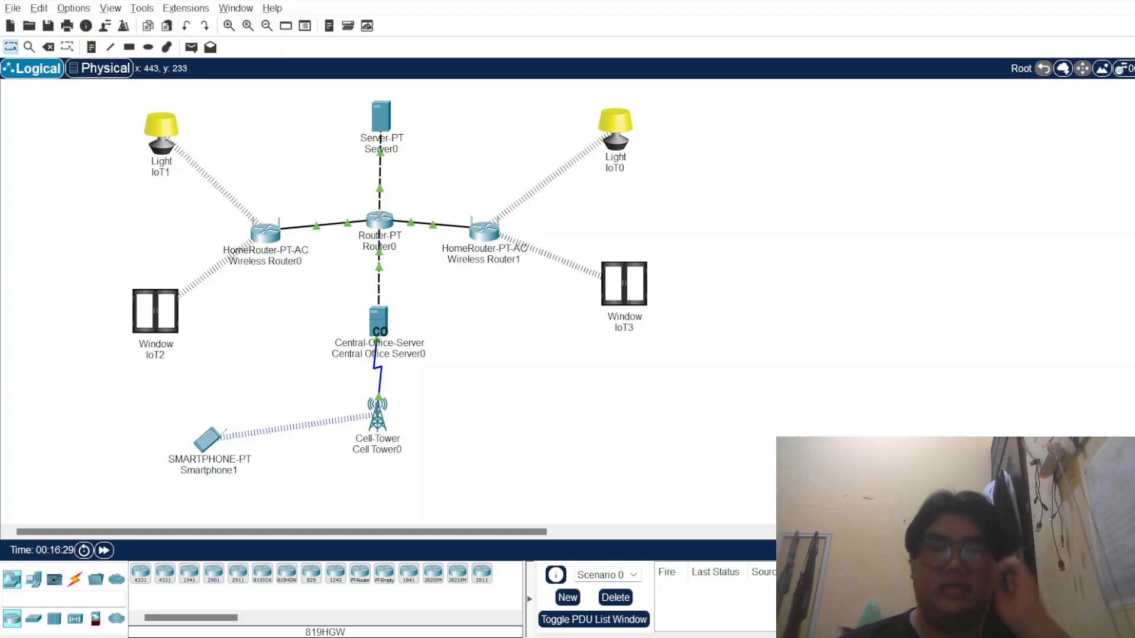
Step: Examine the IoT1 light's physical module, Wireless0 interface and global settings including its remote IoT server, and return to the topology
mouse_move(151, 155)
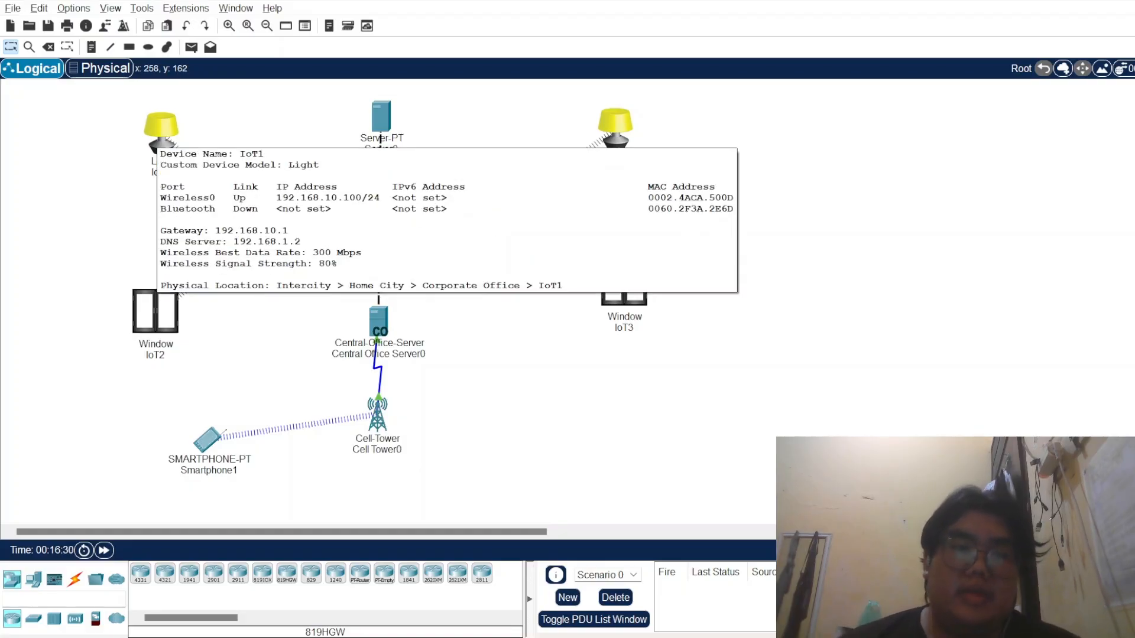
left_click(151, 154)
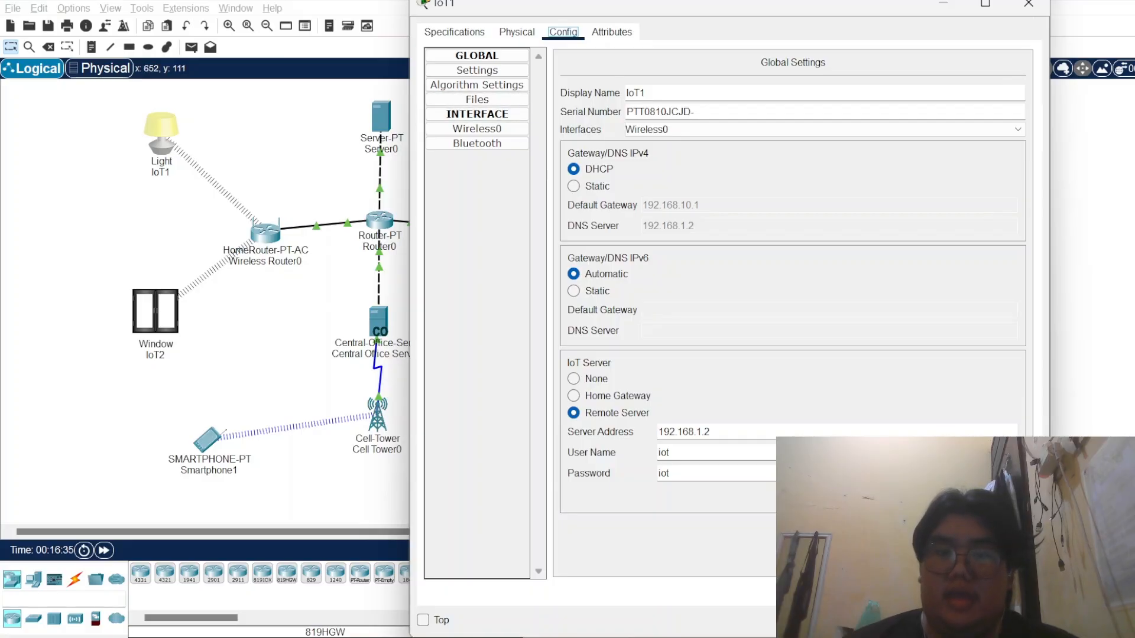
key("Left")
key("Left")
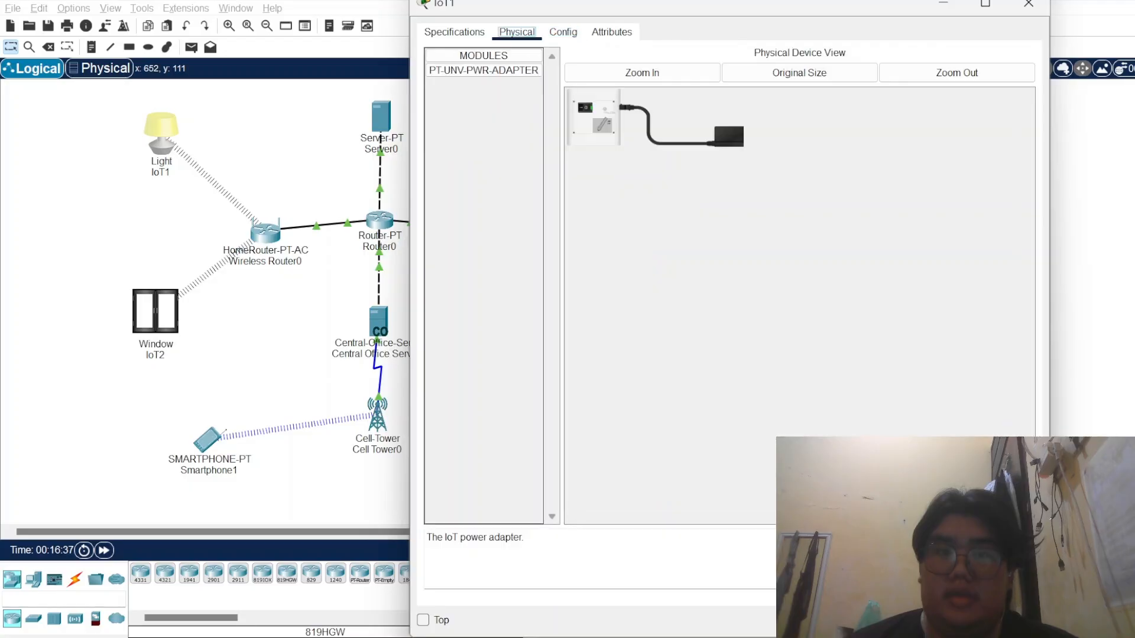
key("Right")
key("Right")
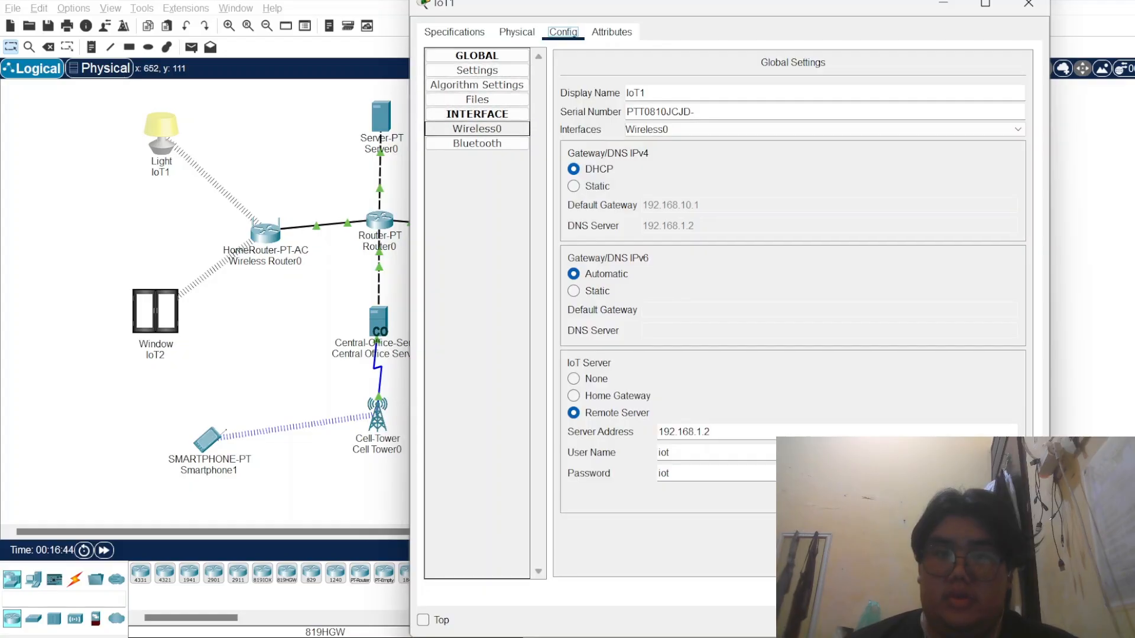
key("space")
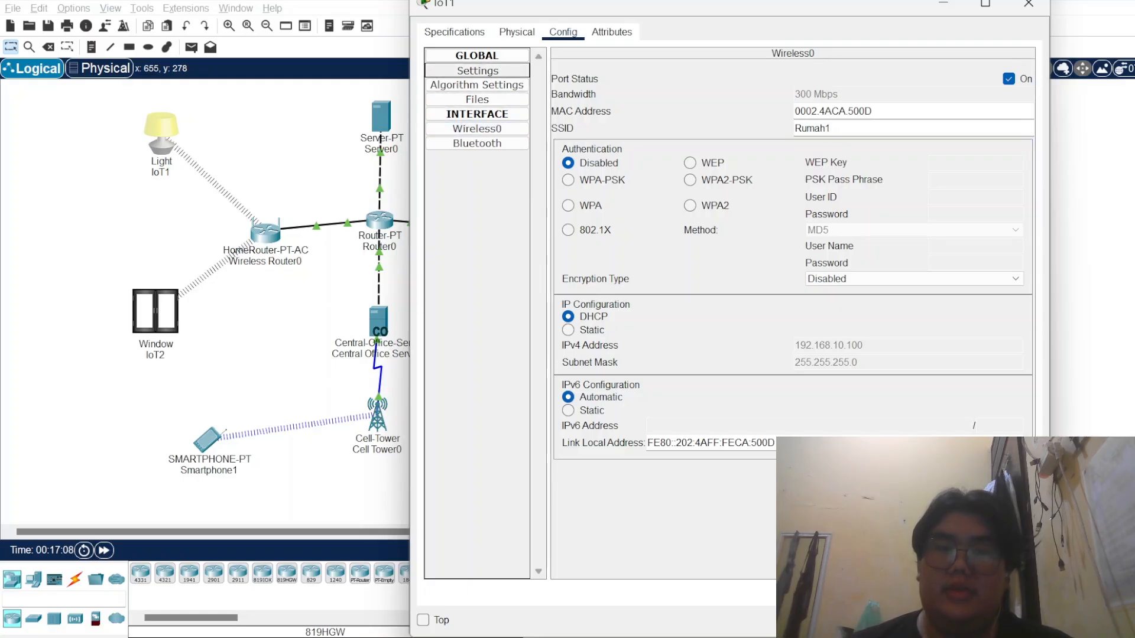
left_click(478, 70)
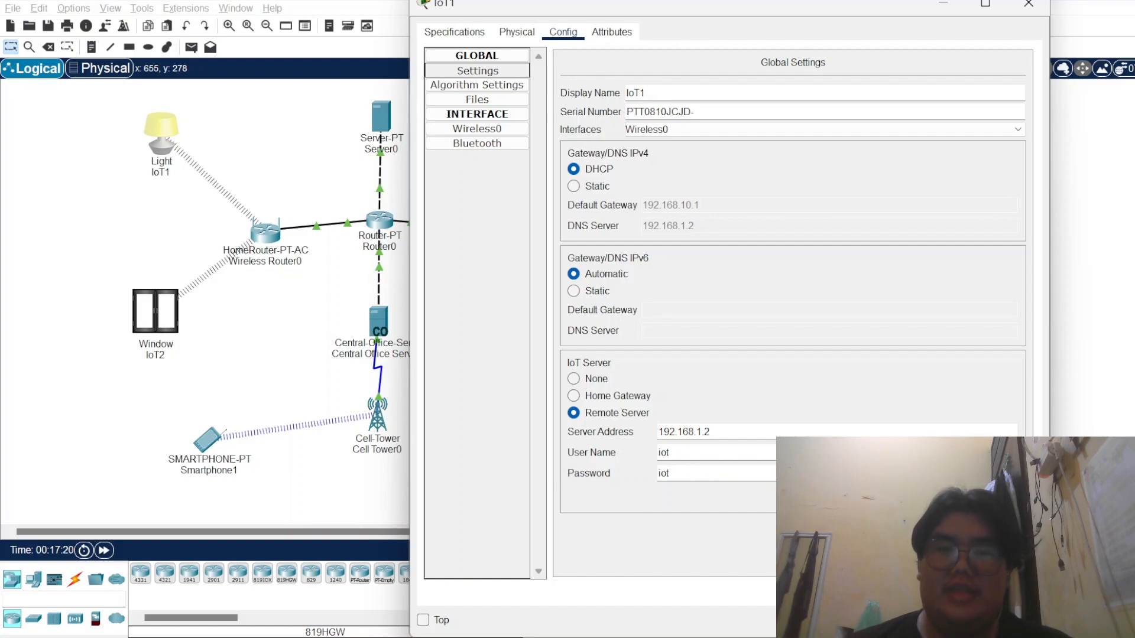
left_click(710, 432)
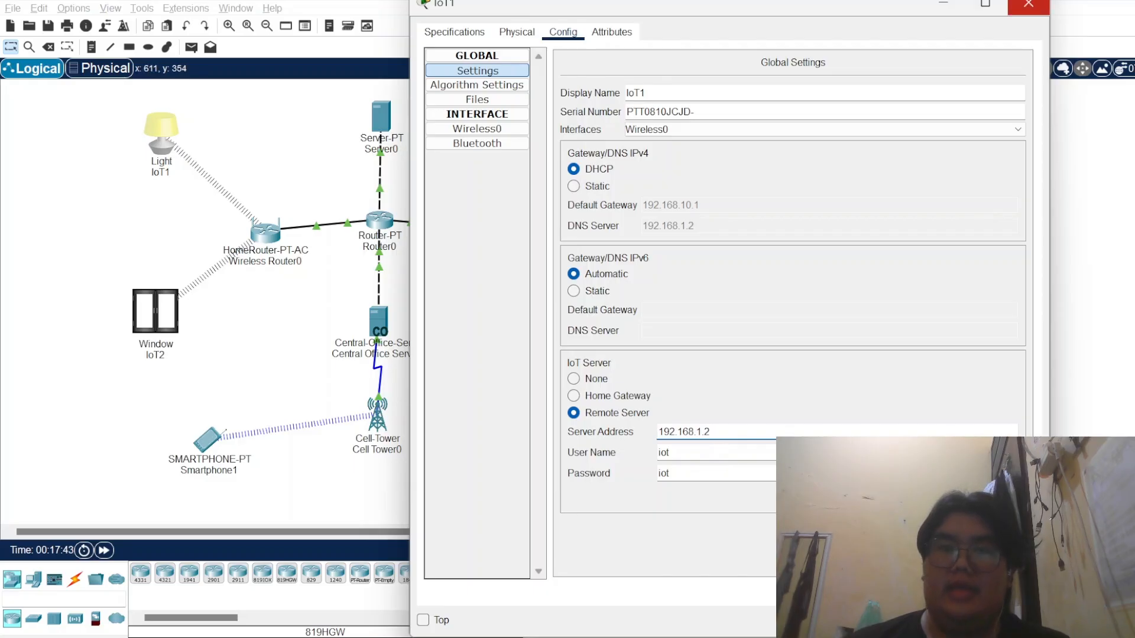
left_click(1028, 4)
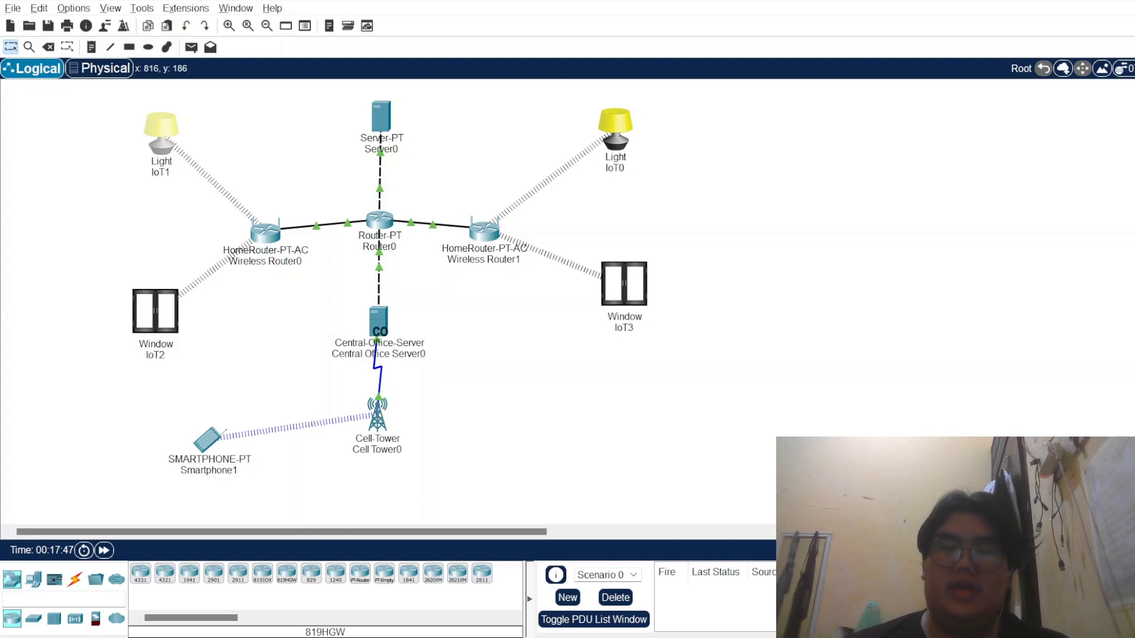
Step: Examine the IoT0 light's physical module, Wireless0 interface and IoT server settings, and return to the topology
left_click(615, 125)
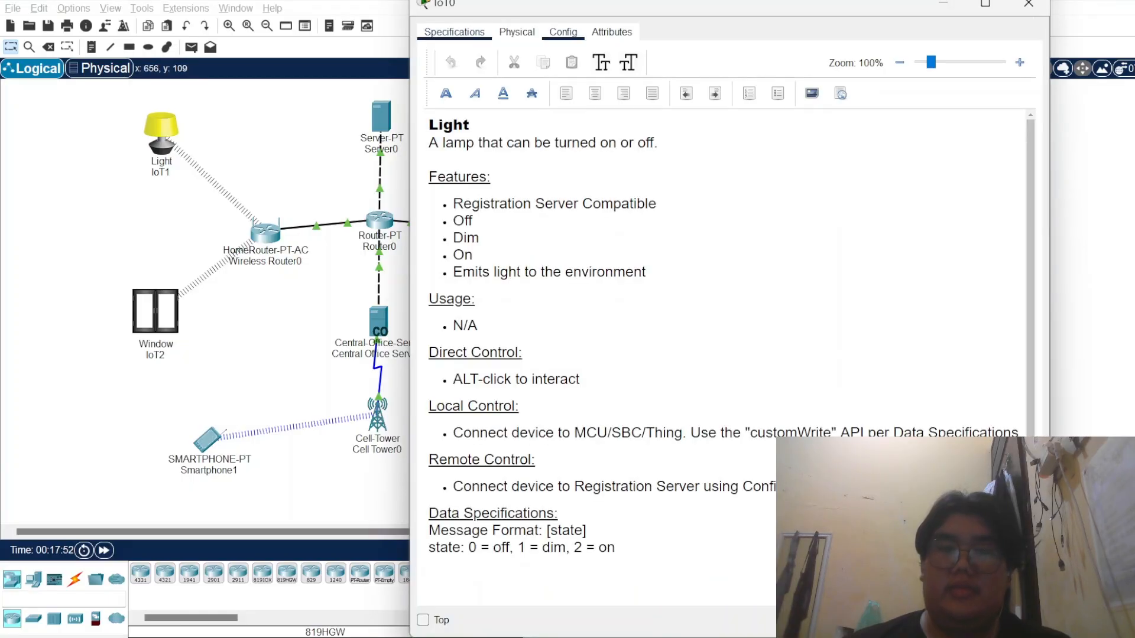
left_click(517, 32)
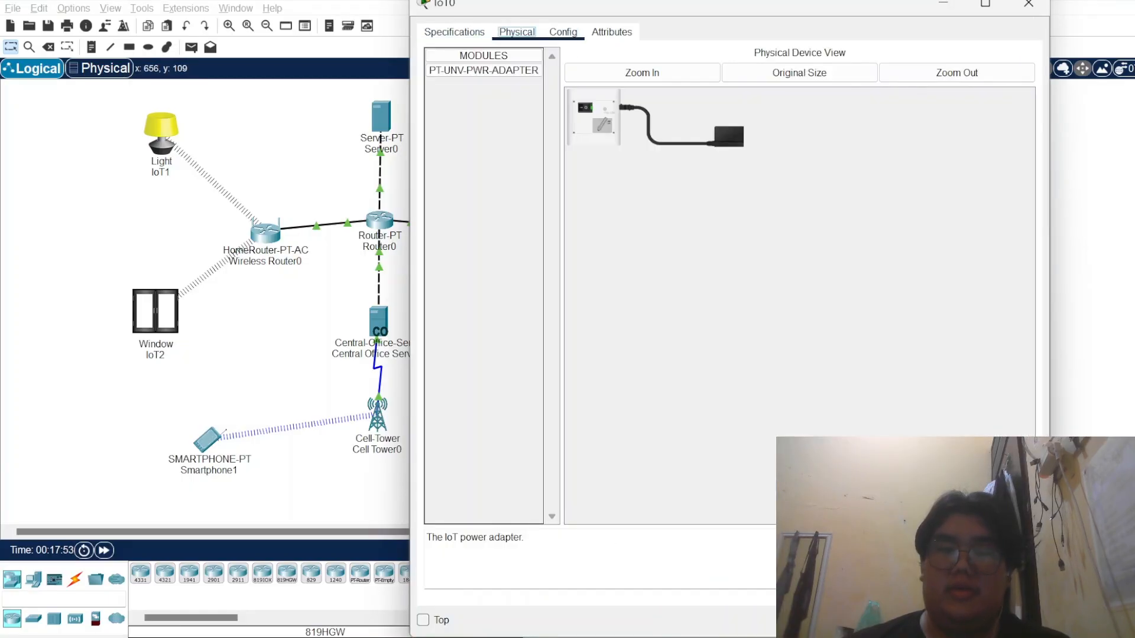
left_click(563, 32)
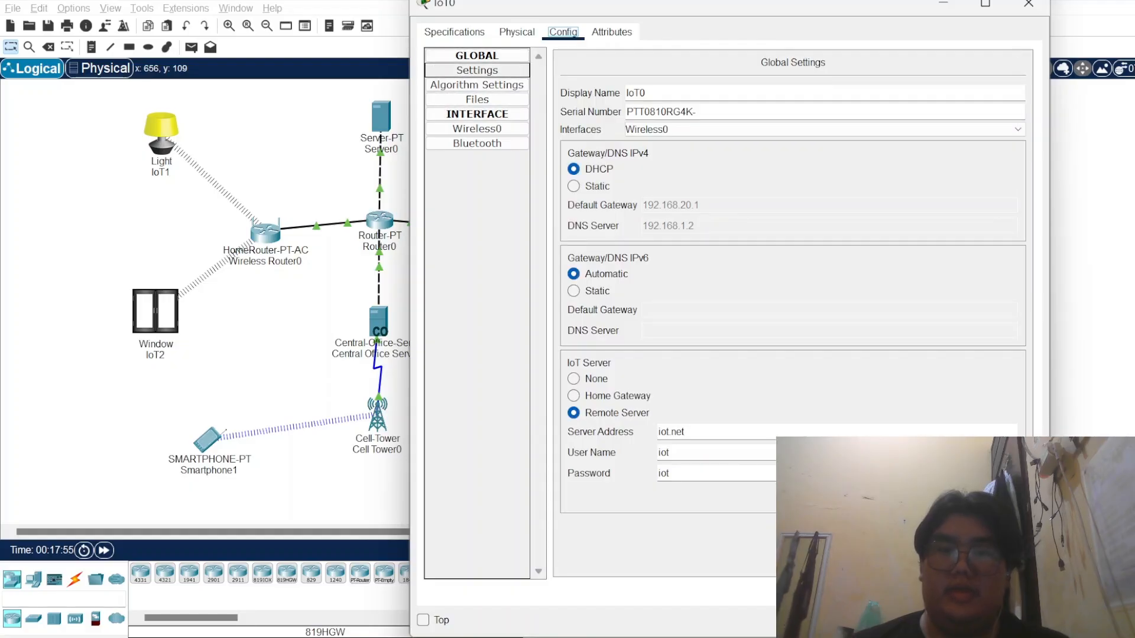
left_click(477, 129)
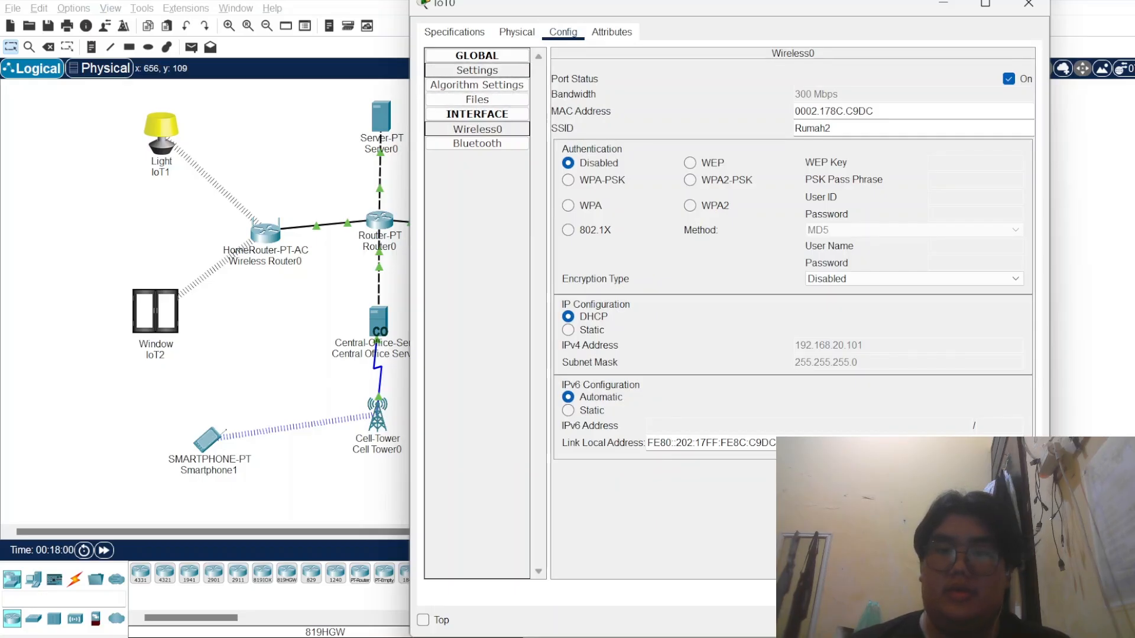
left_click(477, 69)
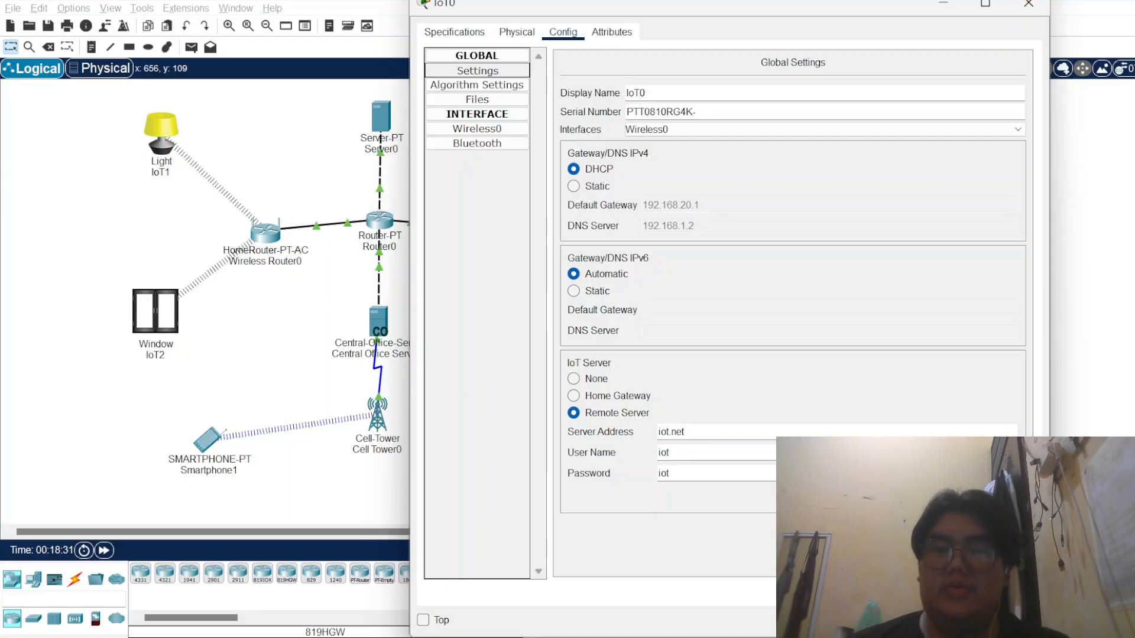
left_click(1028, 3)
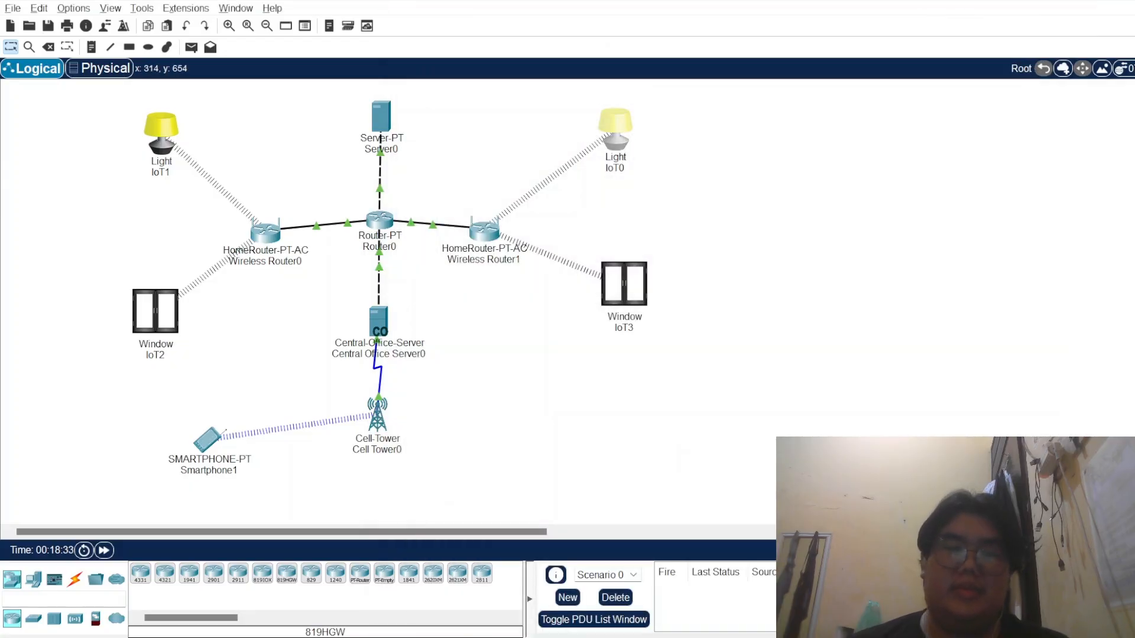
Step: Check Smartphone1's global settings and its 3G/4G Cell1 and Wireless0 interfaces
left_click(207, 440)
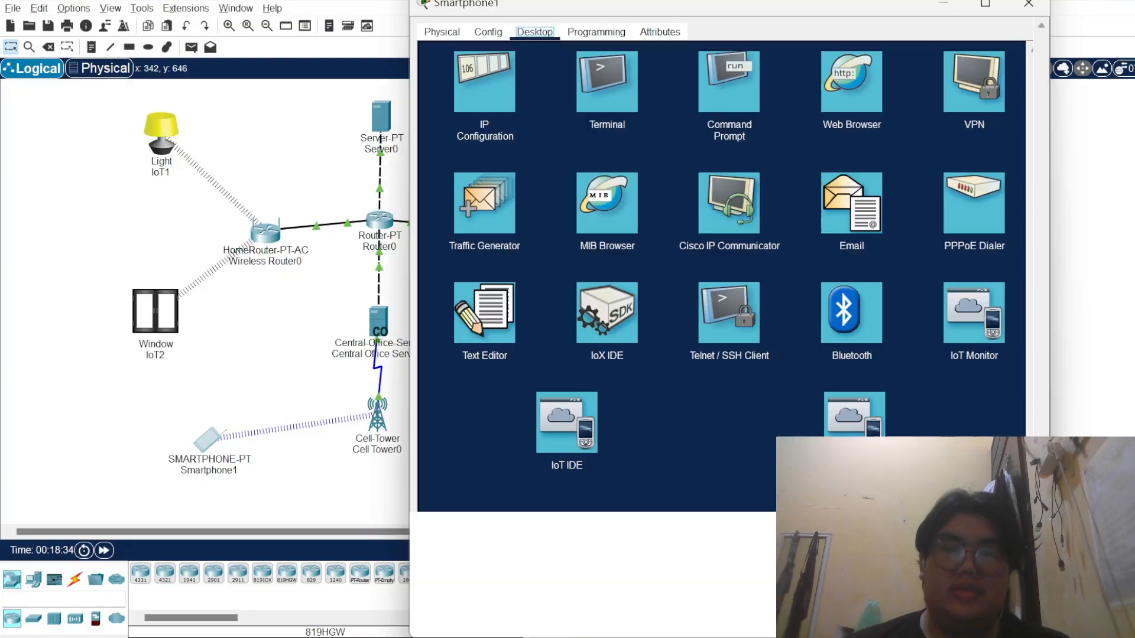
left_click(488, 32)
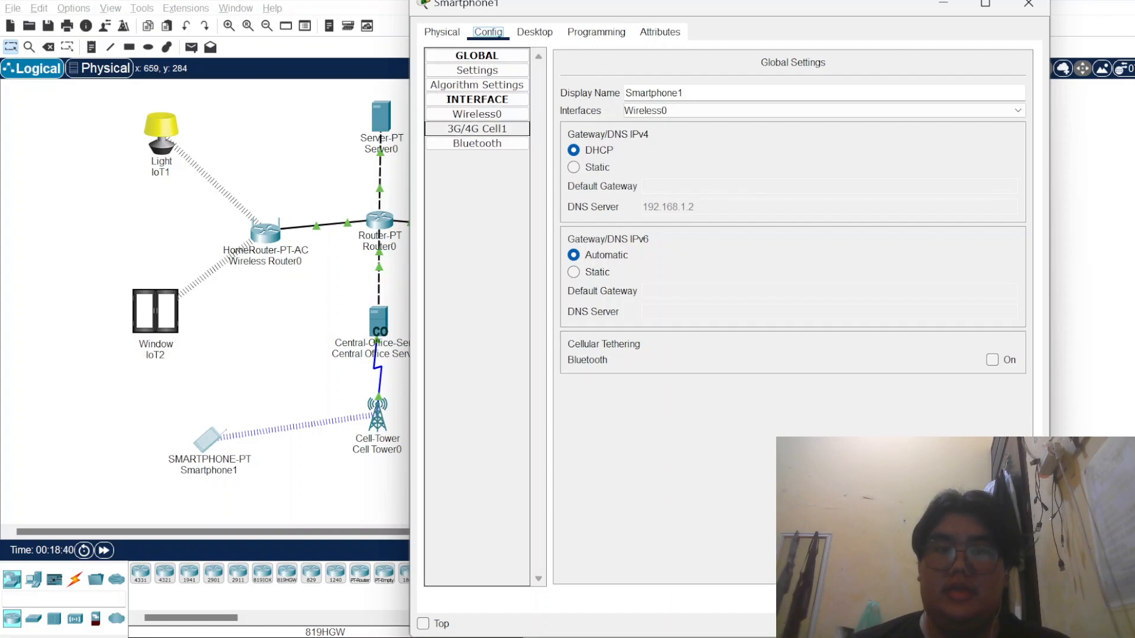
left_click(477, 129)
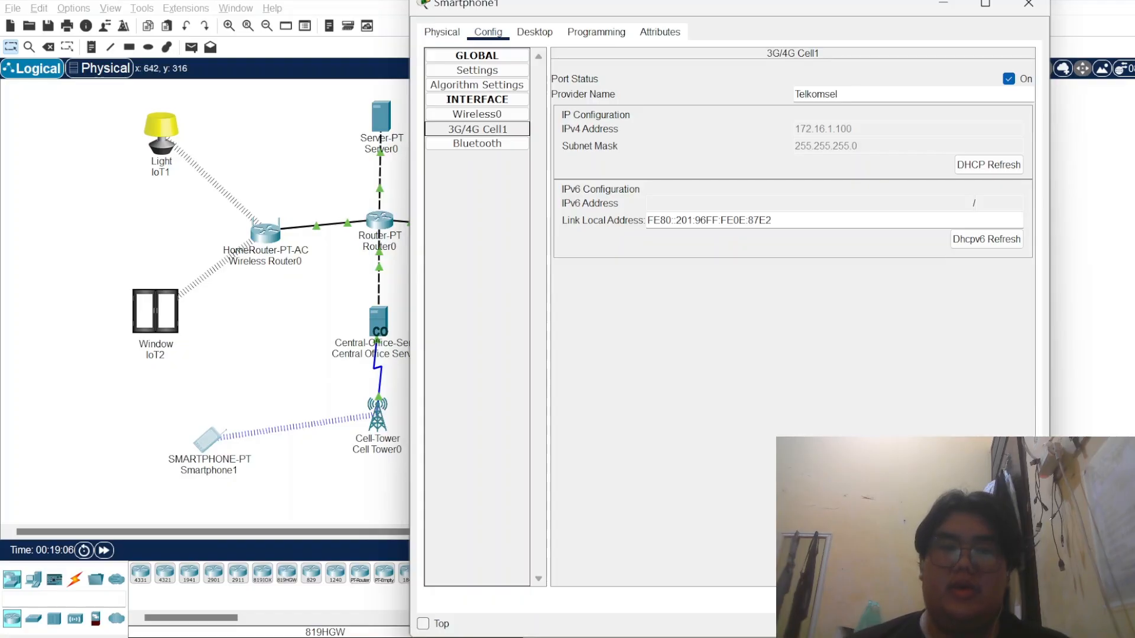
left_click(477, 114)
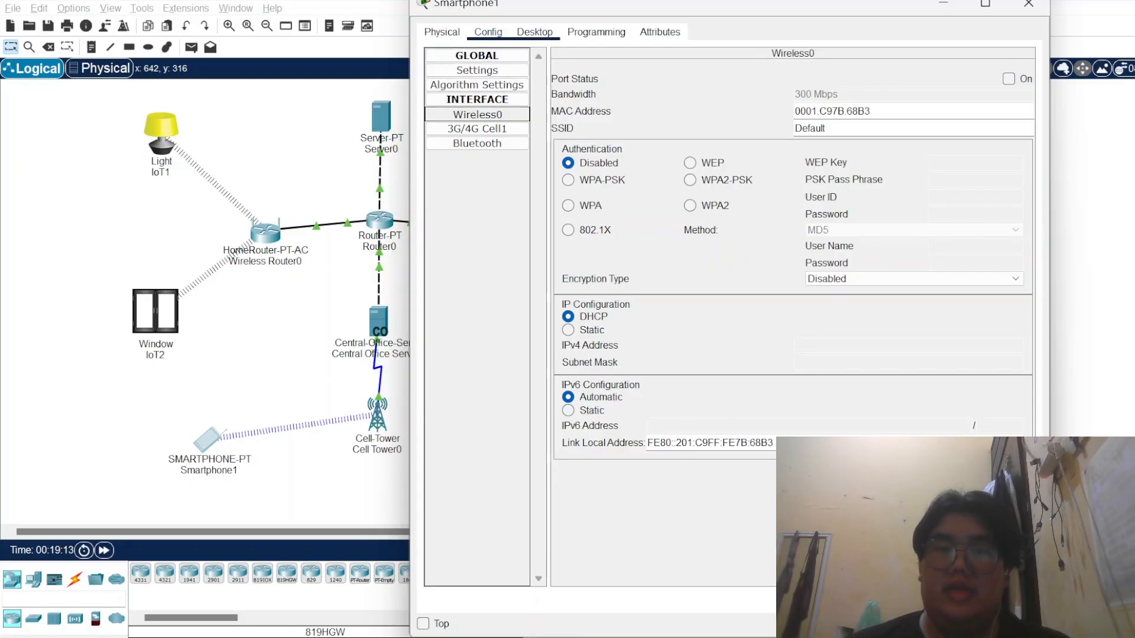
Step: Load the registration server page at 192.168.1.2 in Smartphone1's web browser
left_click(534, 32)
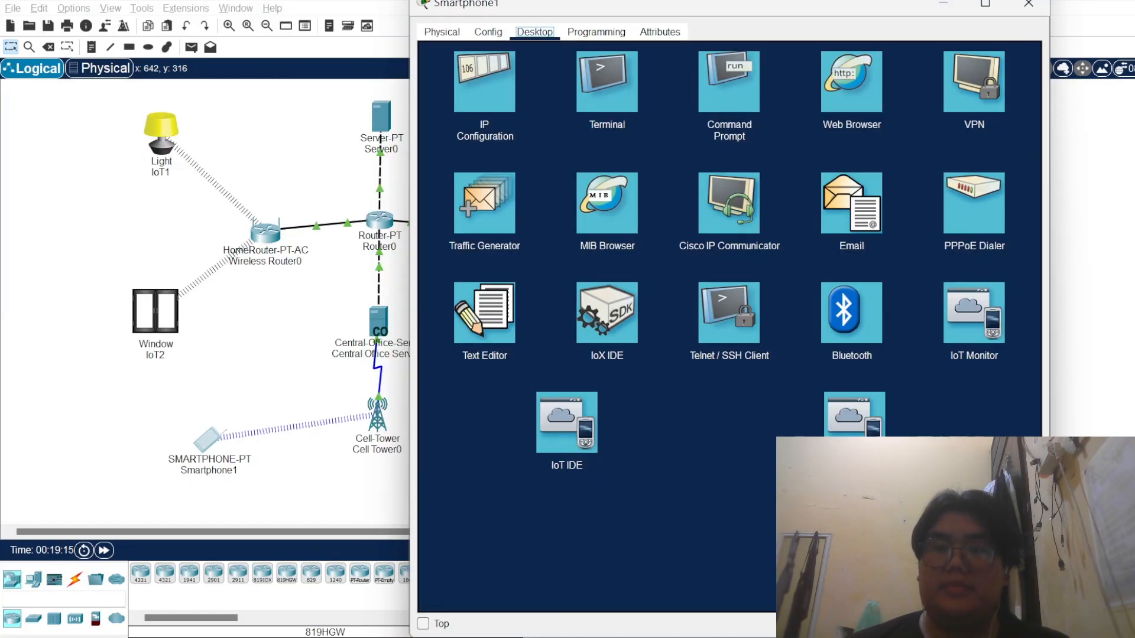
left_click(851, 83)
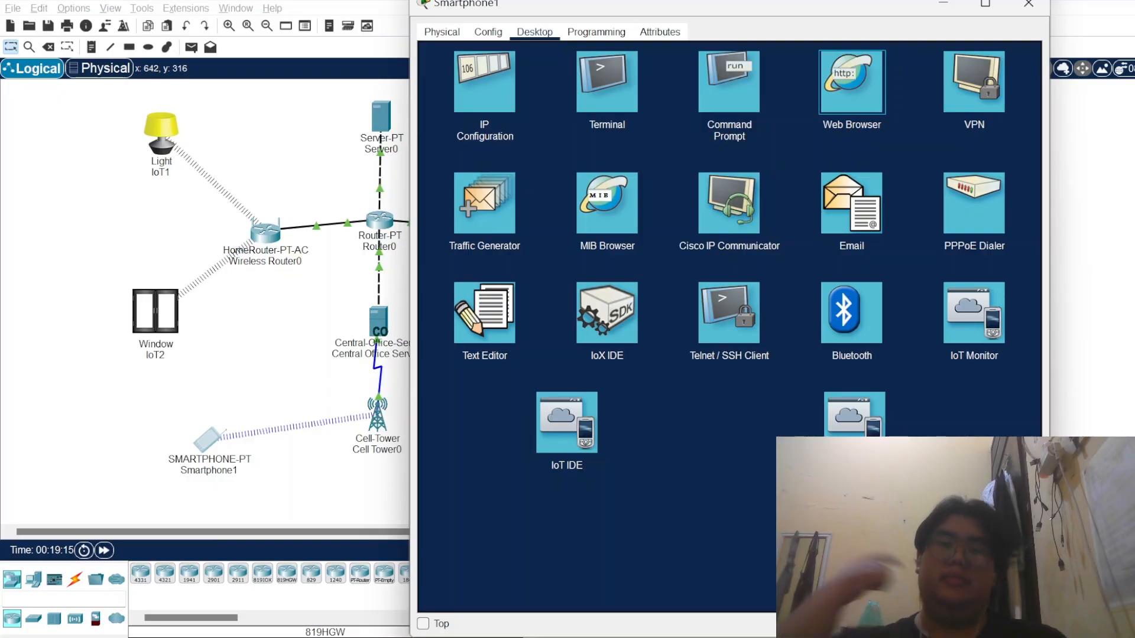
left_click(852, 81)
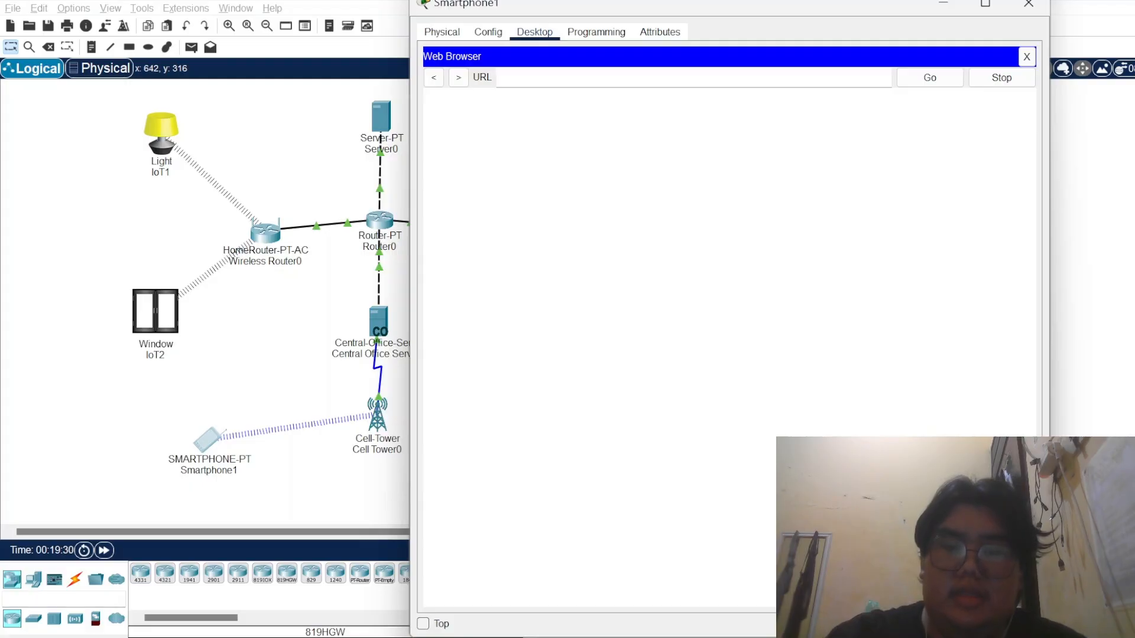
type("192")
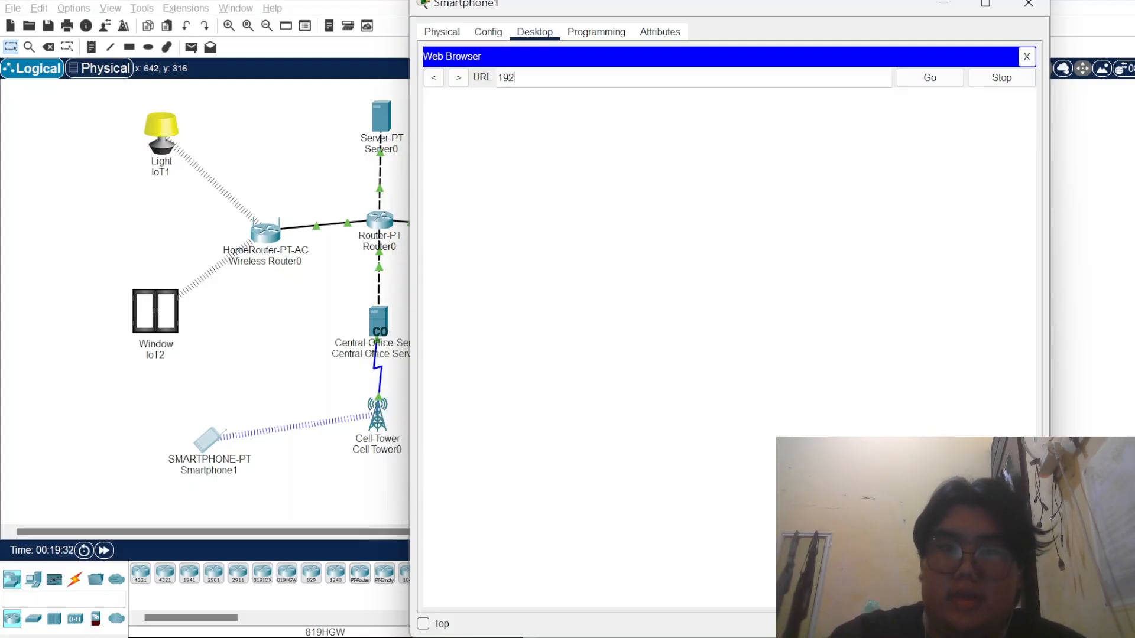
type(".168")
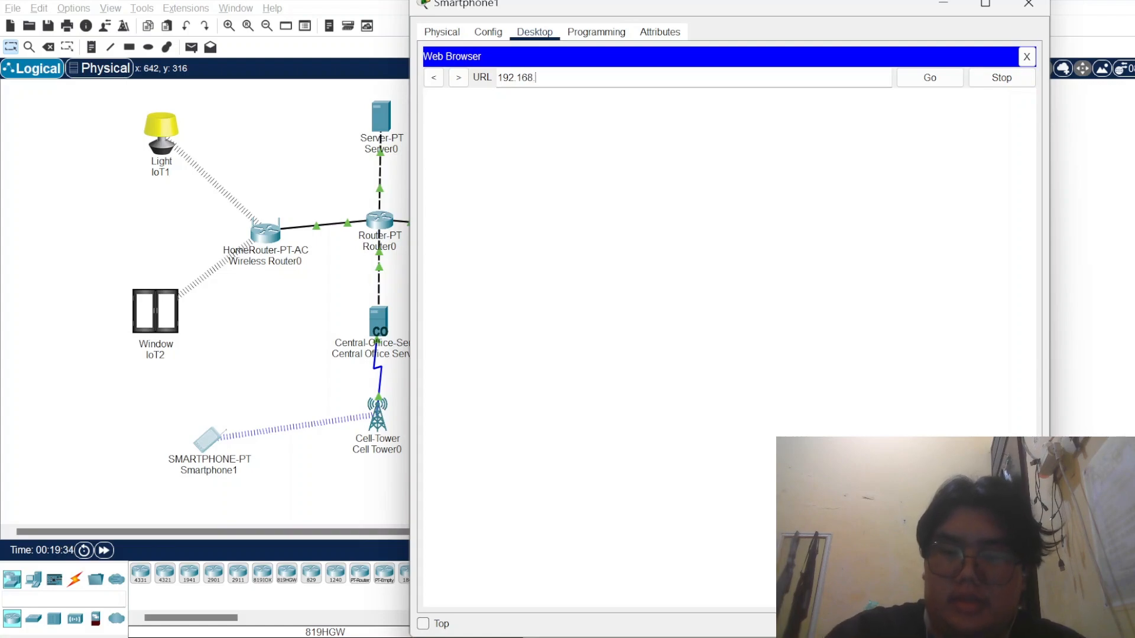
type(".")
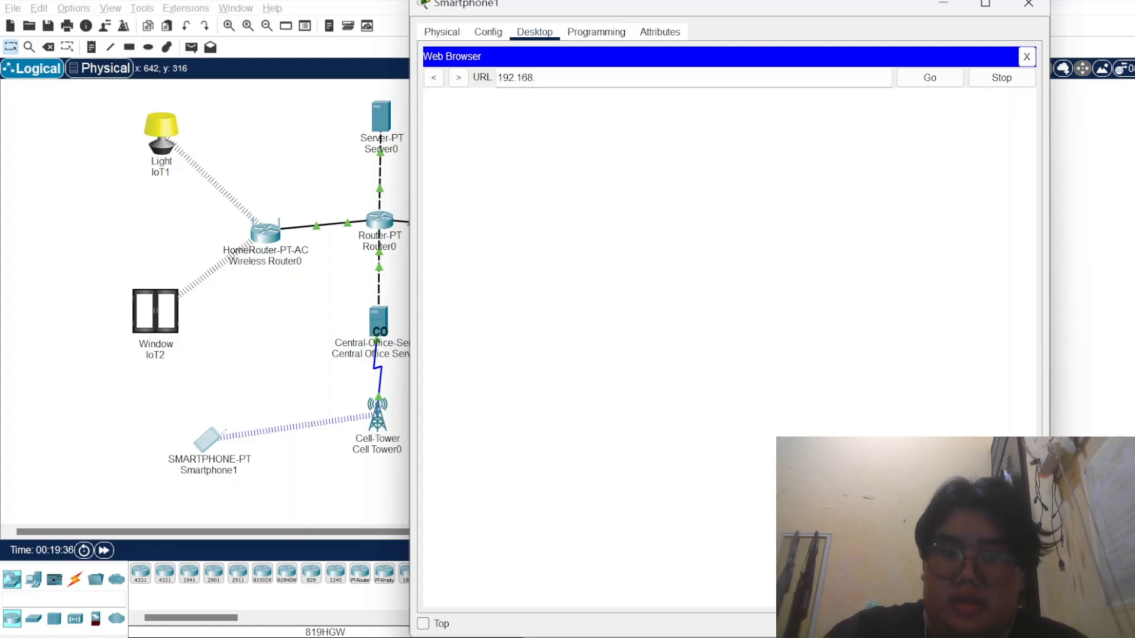
type("1.2")
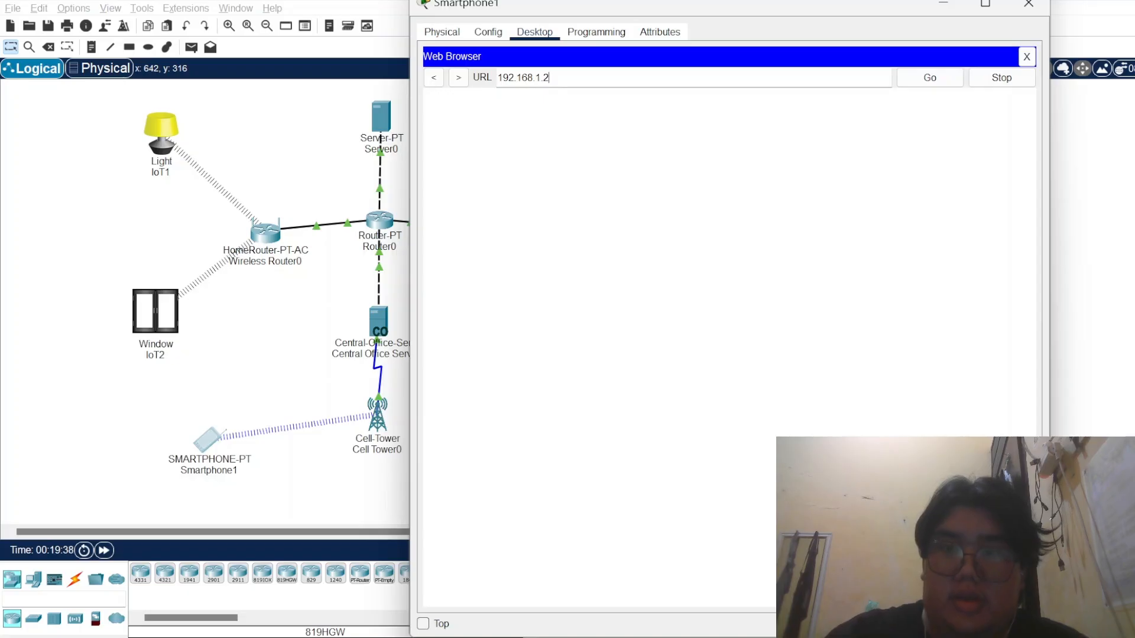
key("Return")
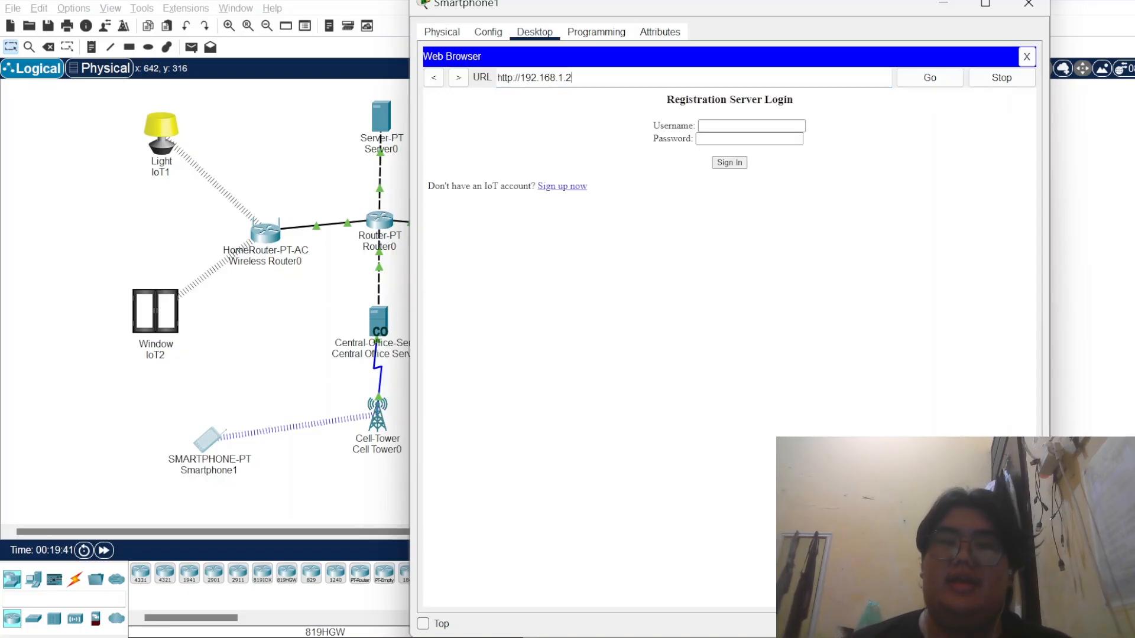
Step: Load the registration server by its domain name iot.net in Smartphone1's web browser
key("ctrl+shift+Left")
key("ctrl+shift+Left")
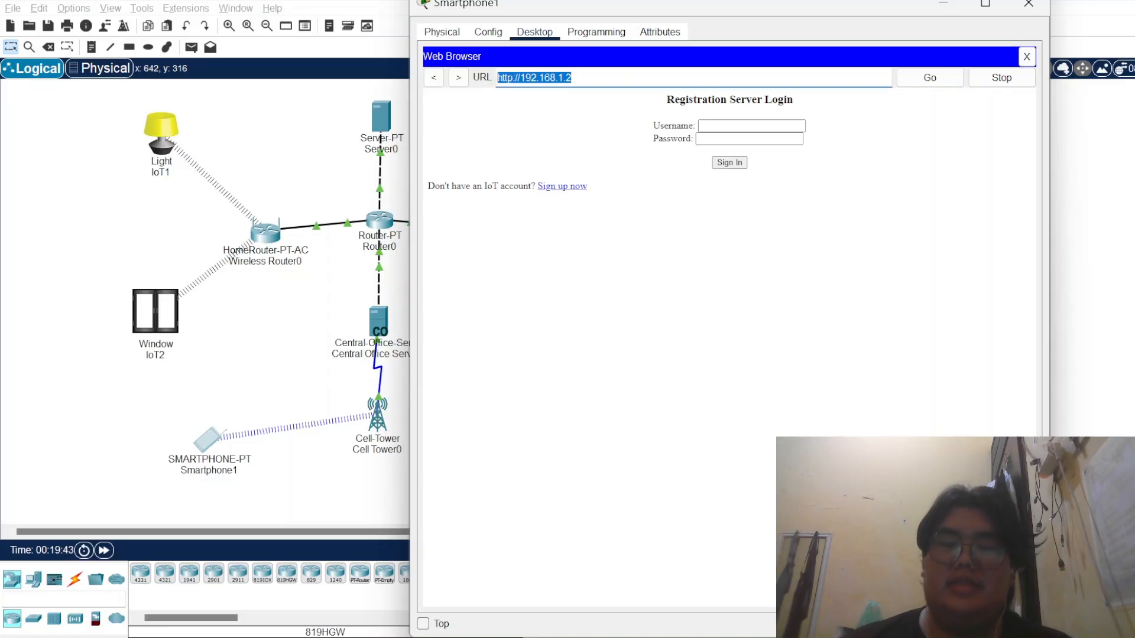
type("iot.net")
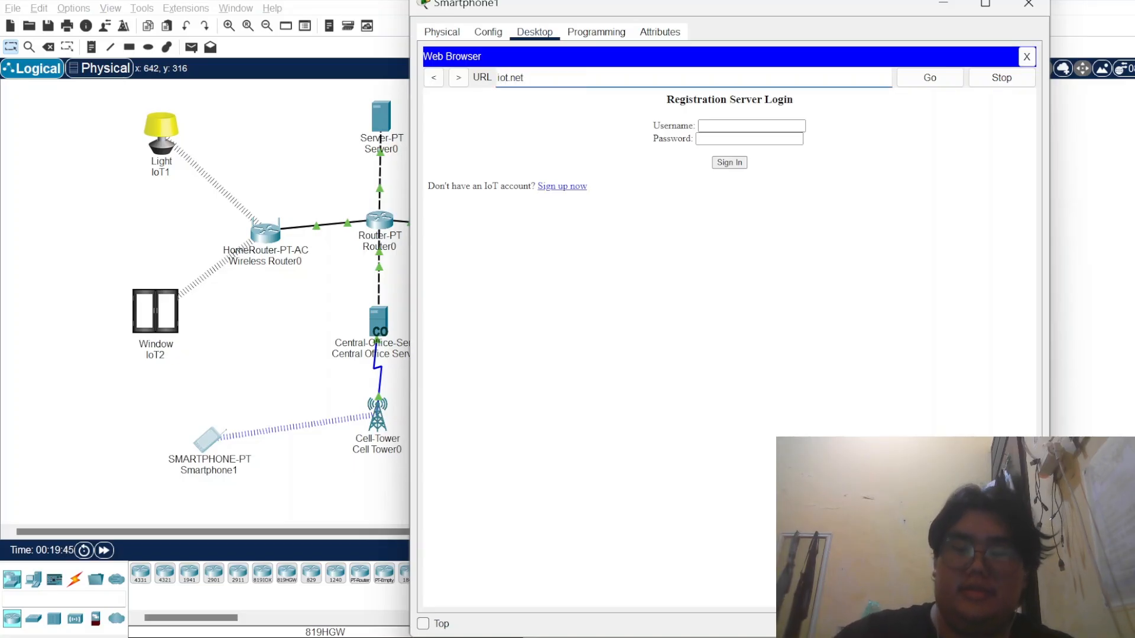
key("Return")
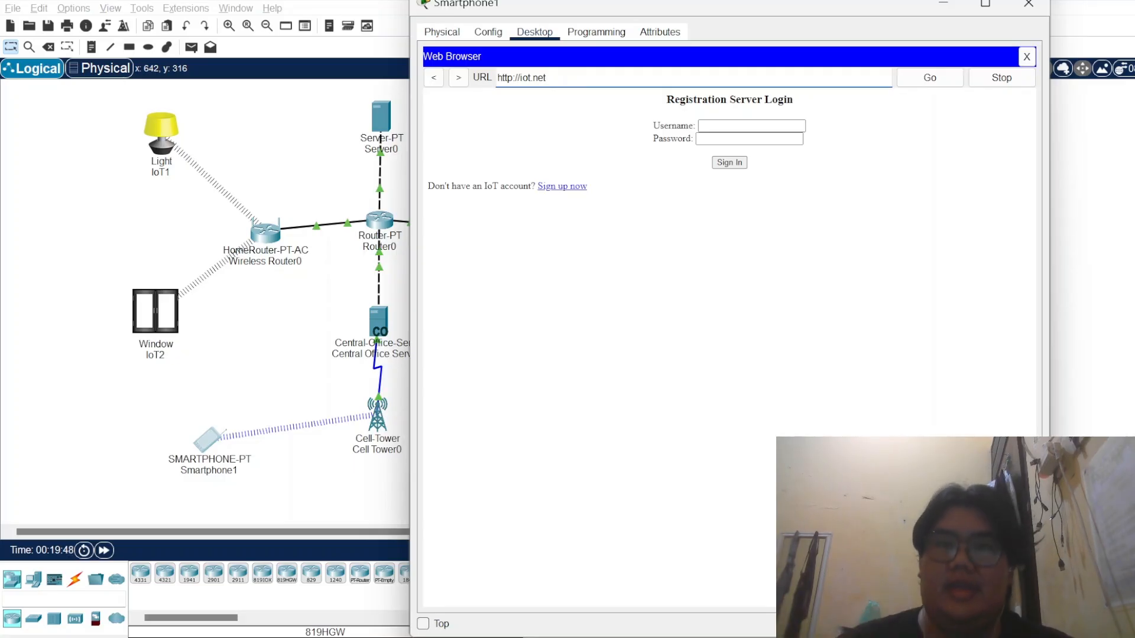
left_click(1001, 78)
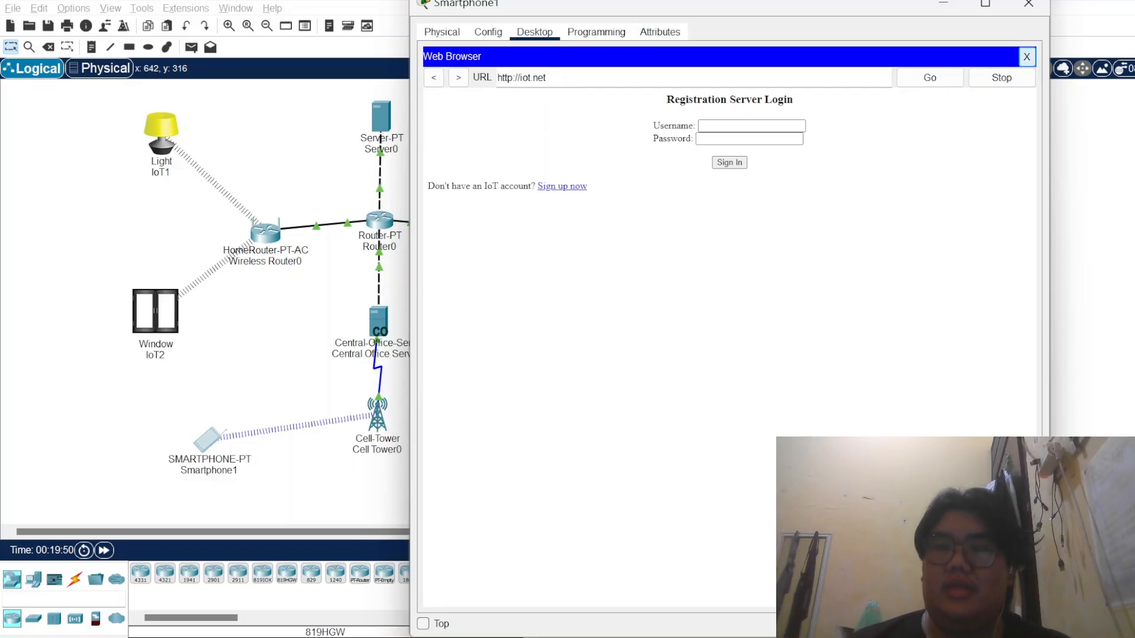
Step: Restart Smartphone1's web browser and open the registration server page at iot.net again
left_click(1027, 57)
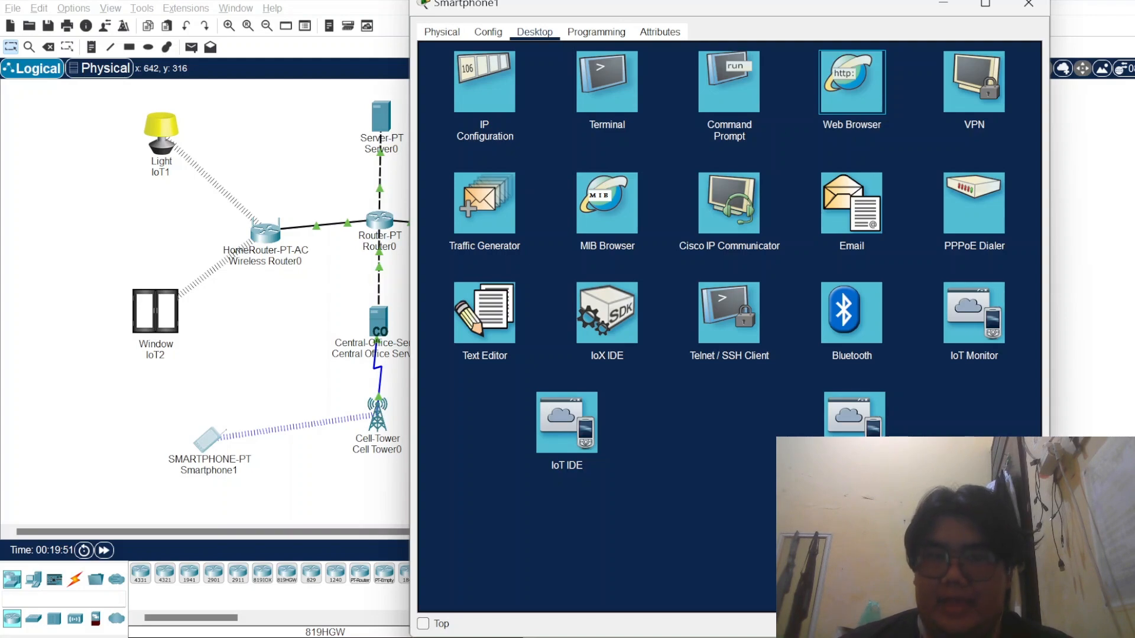
left_click(851, 81)
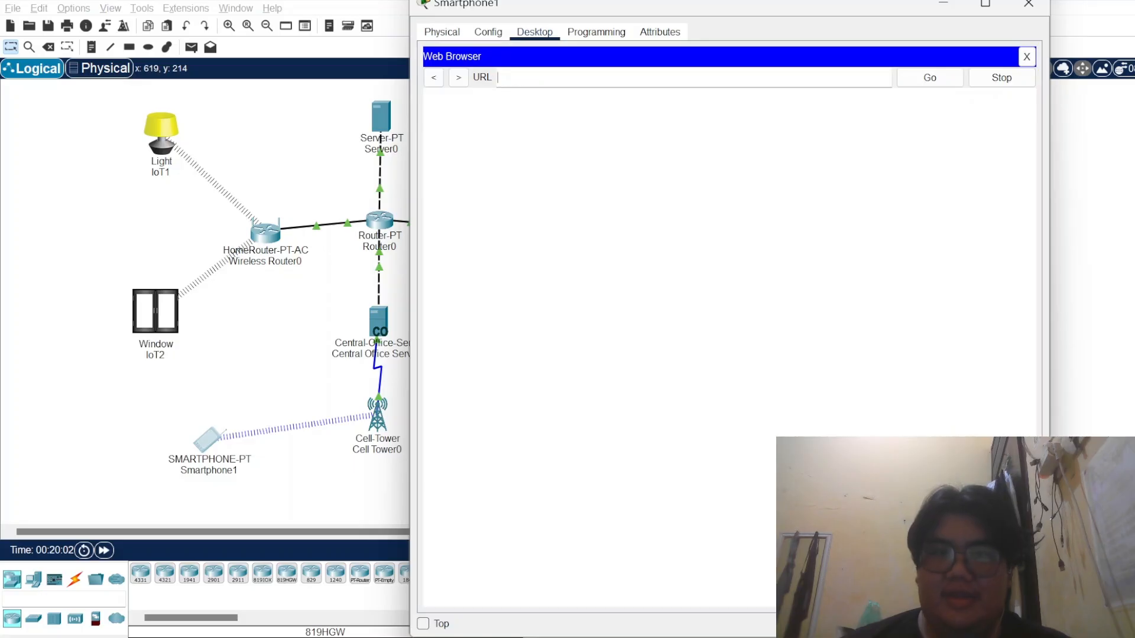
type("ot.net")
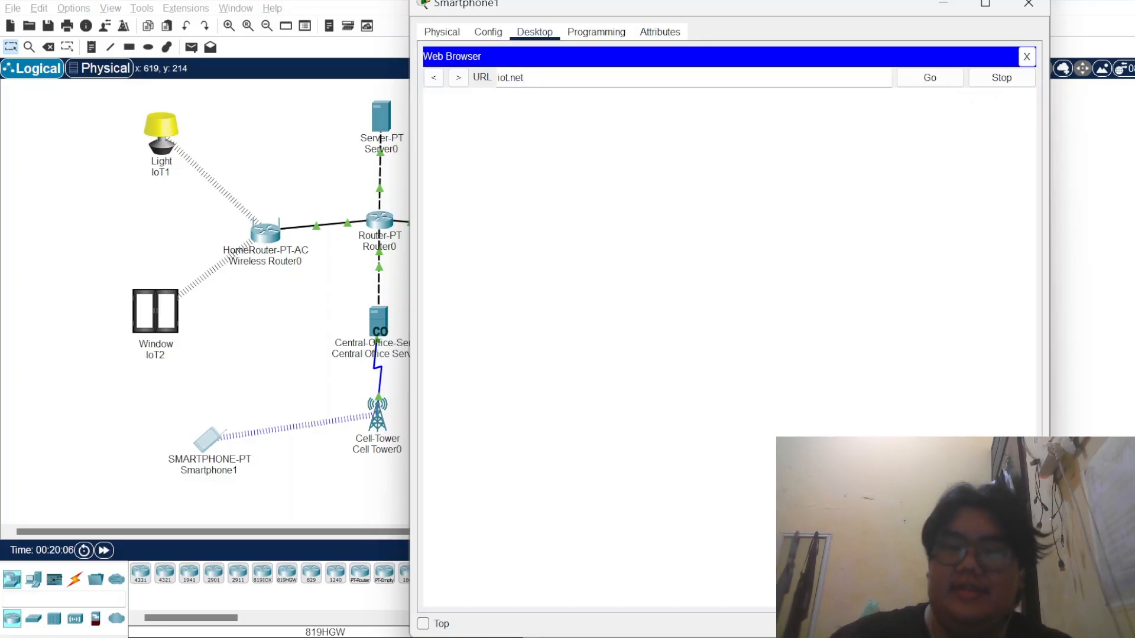
key("Return")
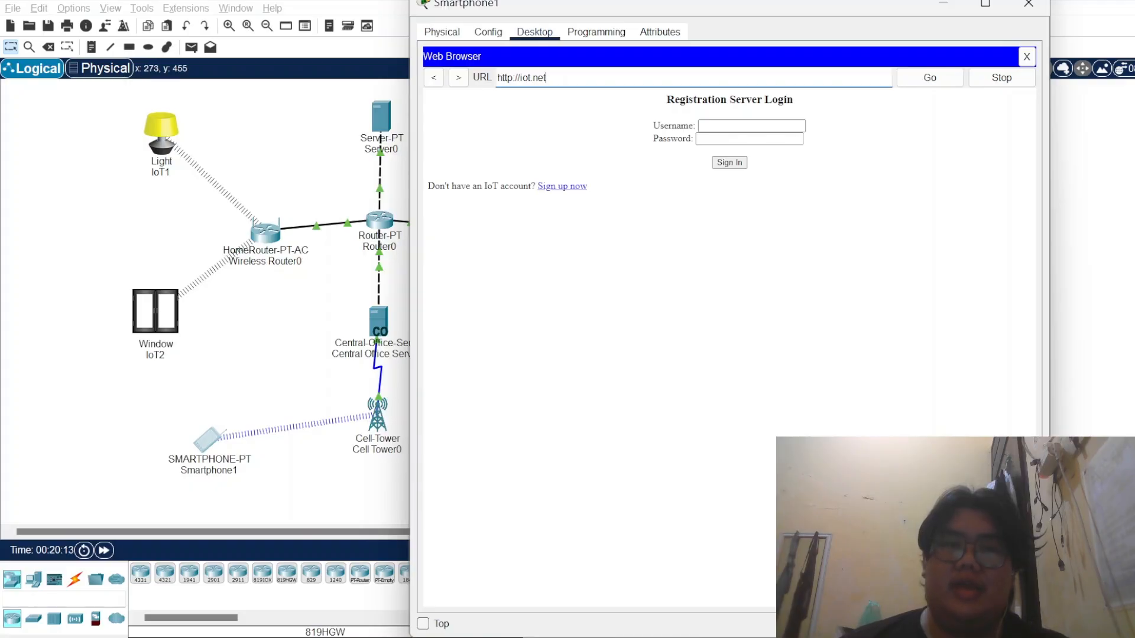
Step: Examine the IoT2 window device's global settings, including its remote IoT server, and close the device's dialog
left_click(155, 314)
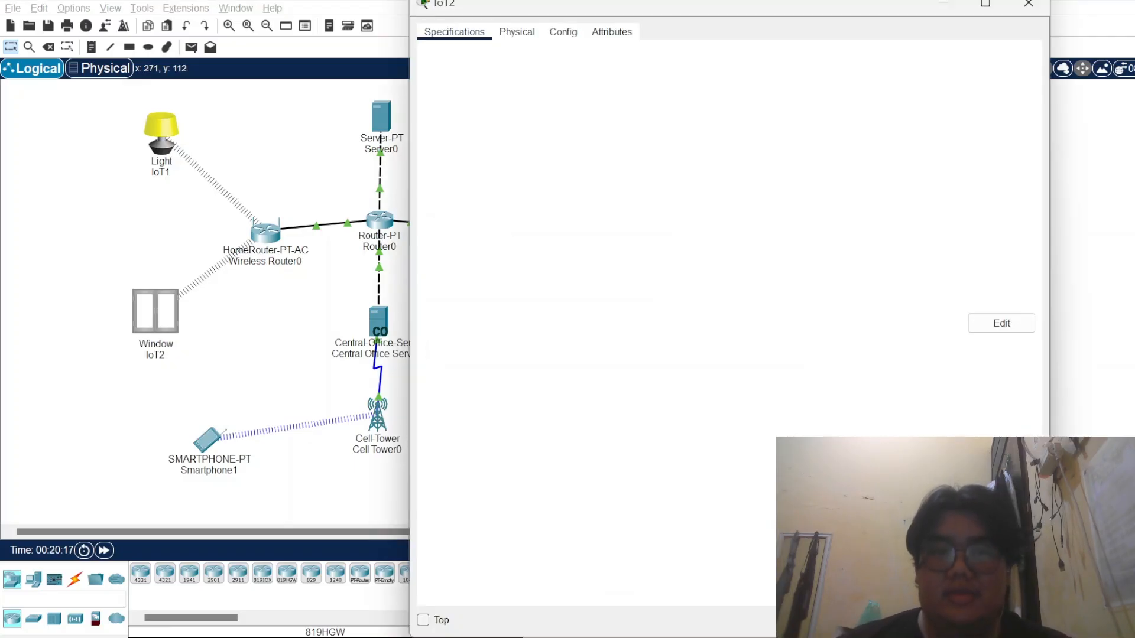
left_click(563, 32)
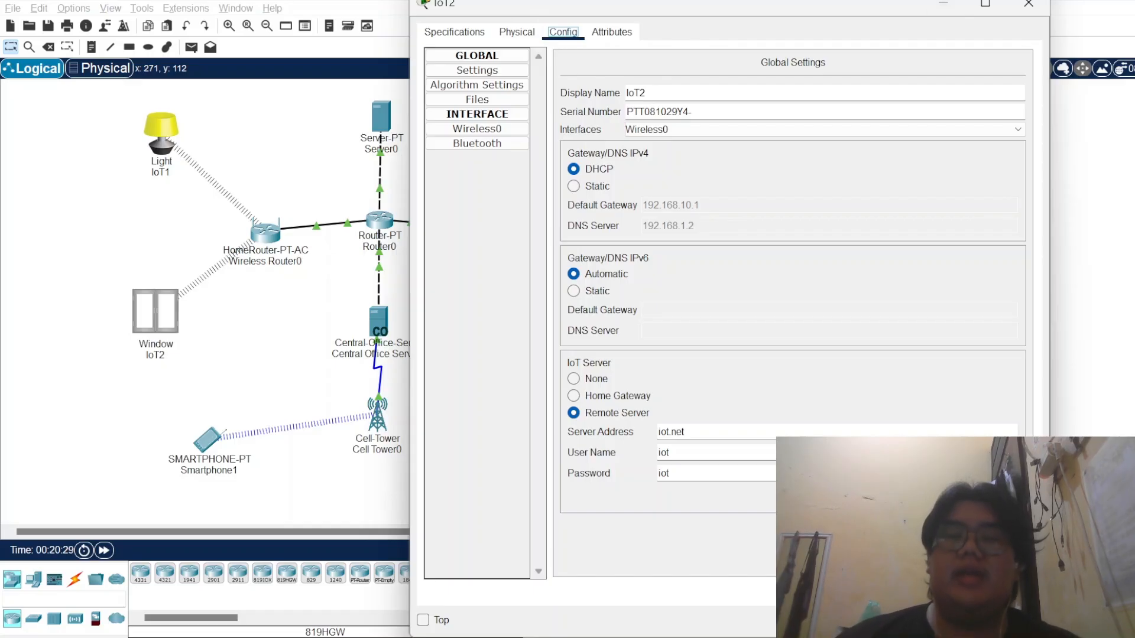
key("alt+Tab")
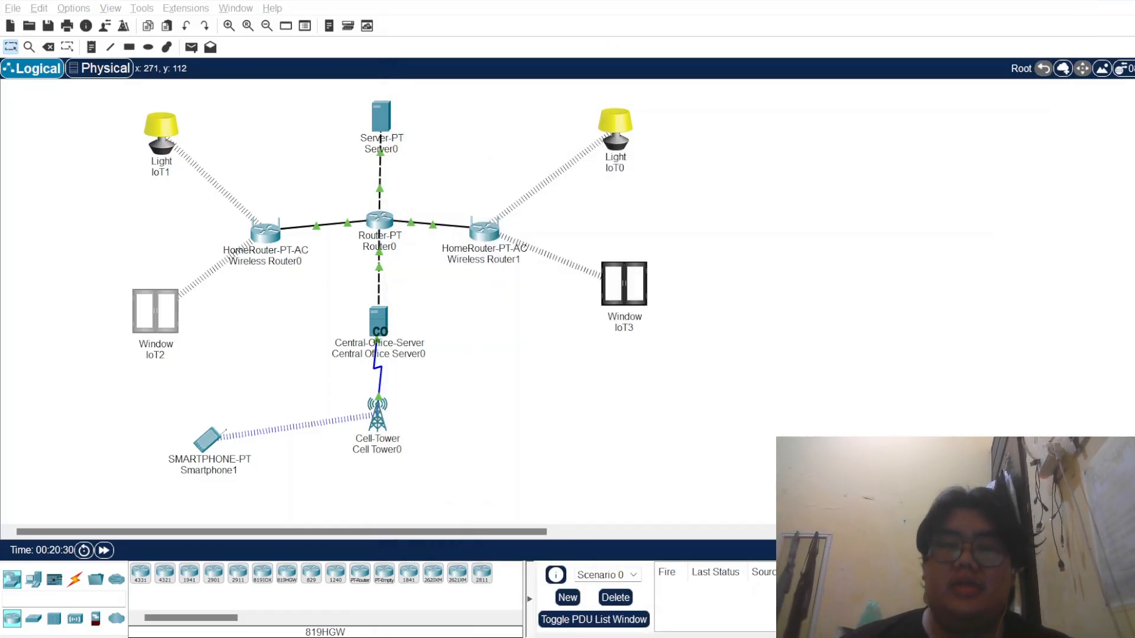
key("alt+Tab")
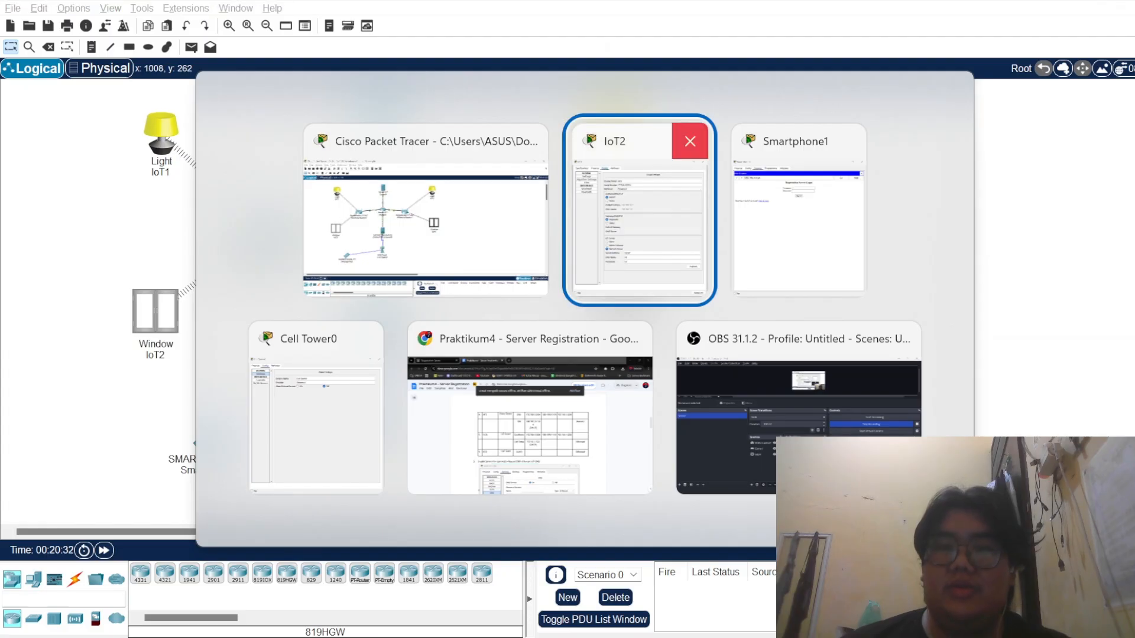
key("Delete")
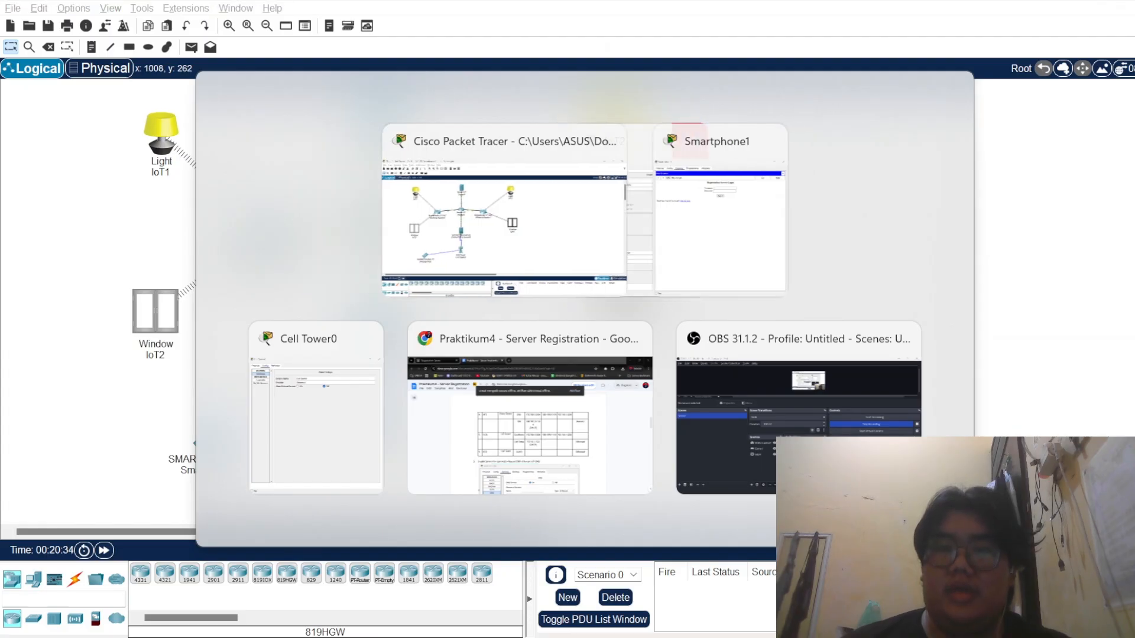
Step: Close the Cell Tower0 dialog and return to Smartphone1's web browser
key("alt+Tab")
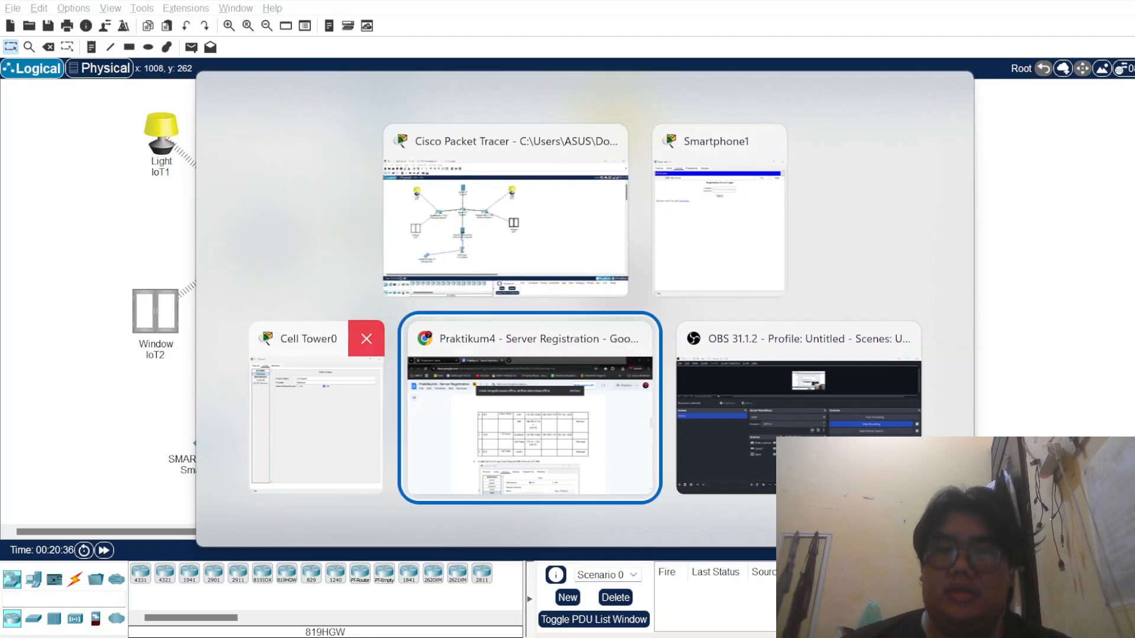
left_click(366, 338)
key("alt+Tab")
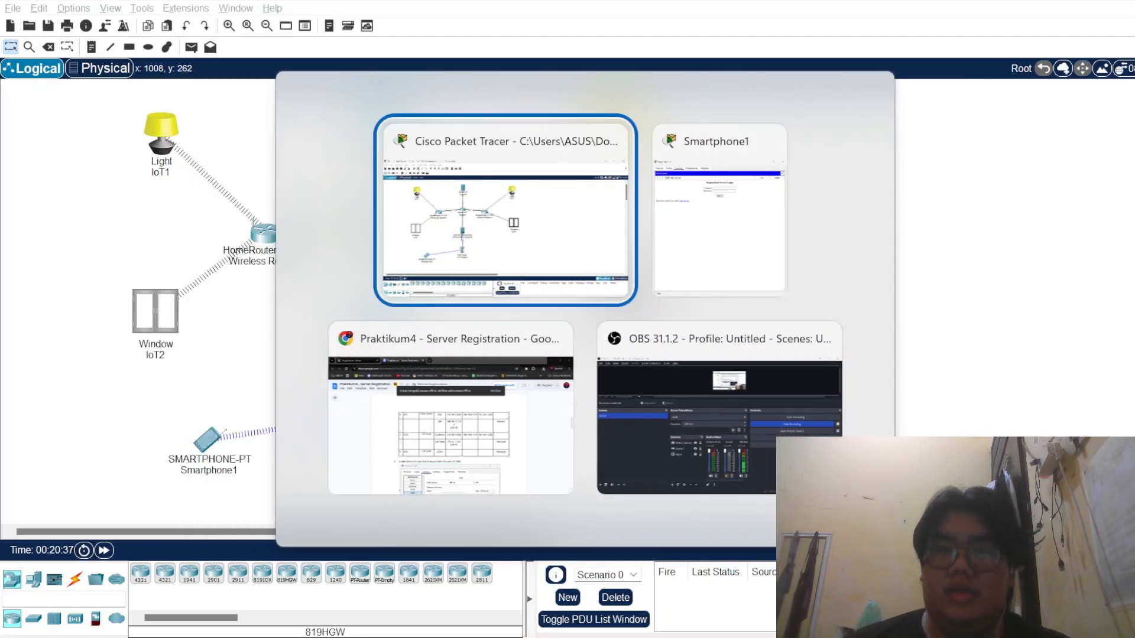
key("alt+Tab")
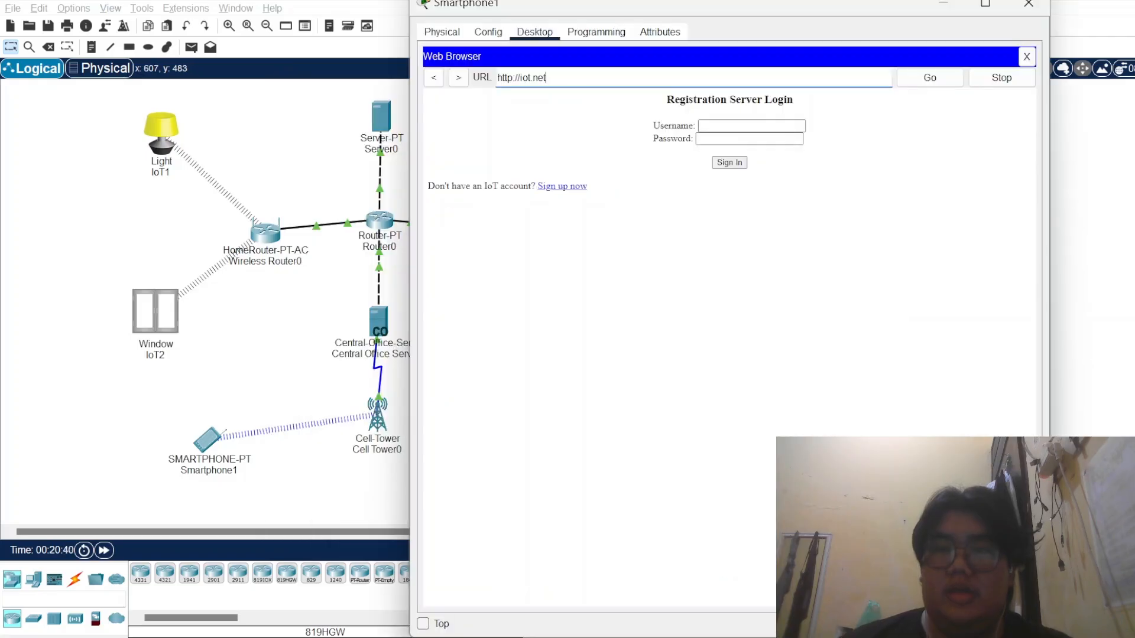
Step: Create a registration server account with username saya and the account password, and close Smartphone1's dialog
left_click(562, 186)
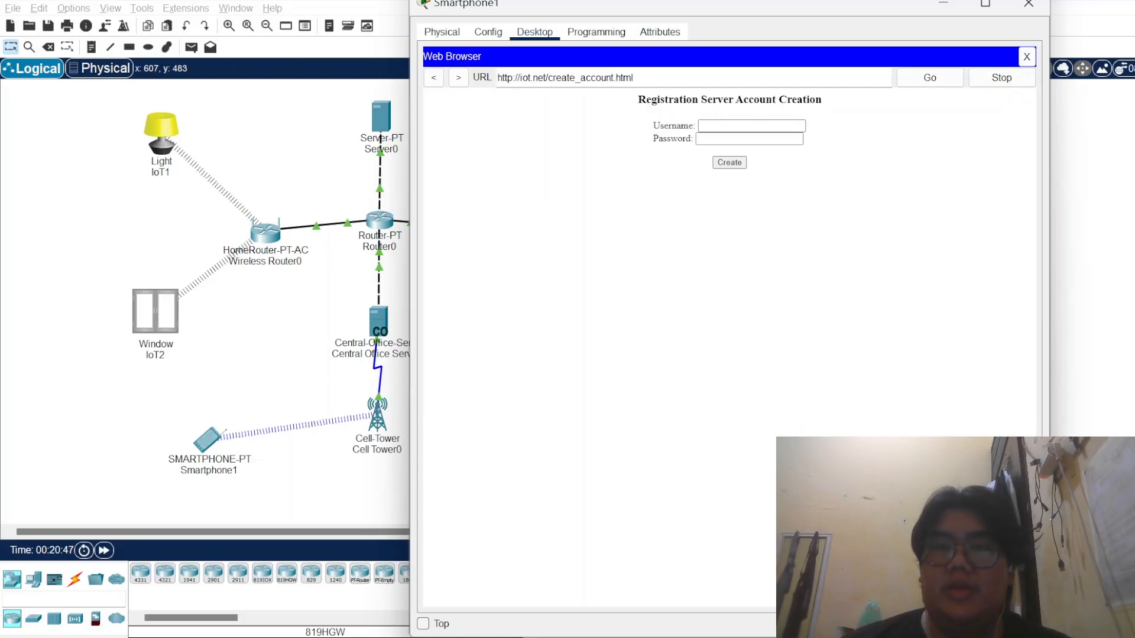
left_click(750, 126)
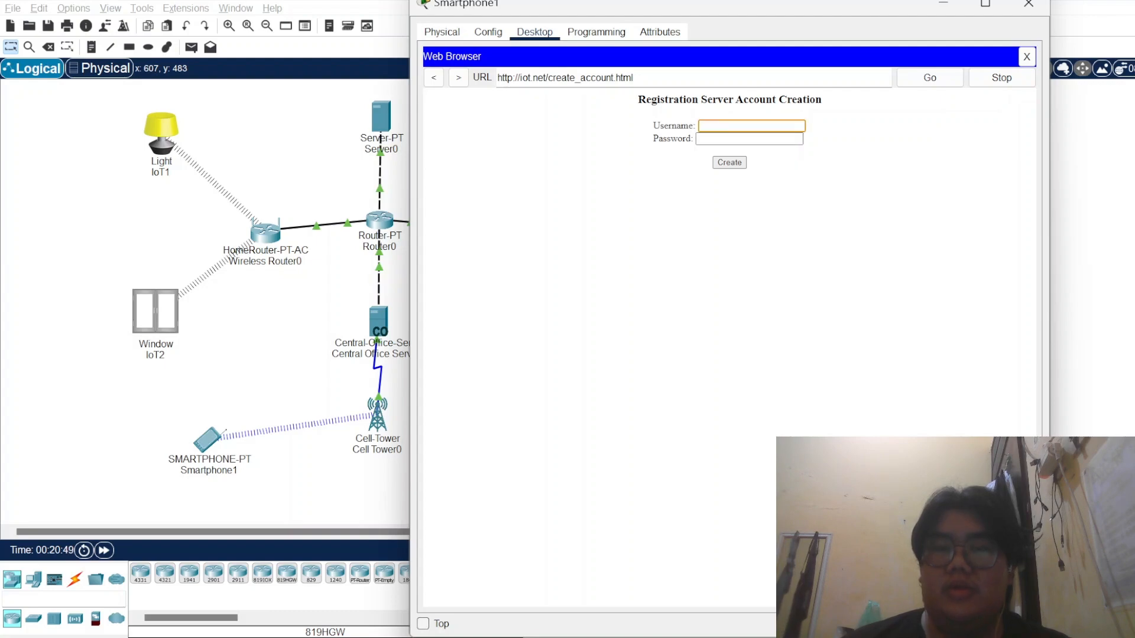
type("saya")
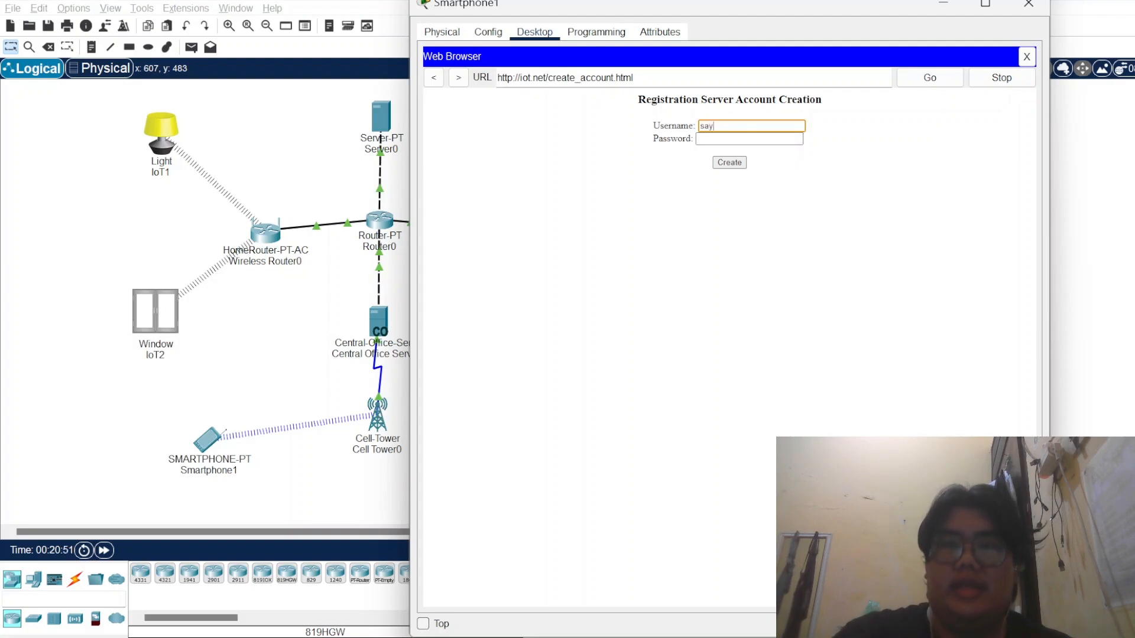
key("Tab")
type("saya")
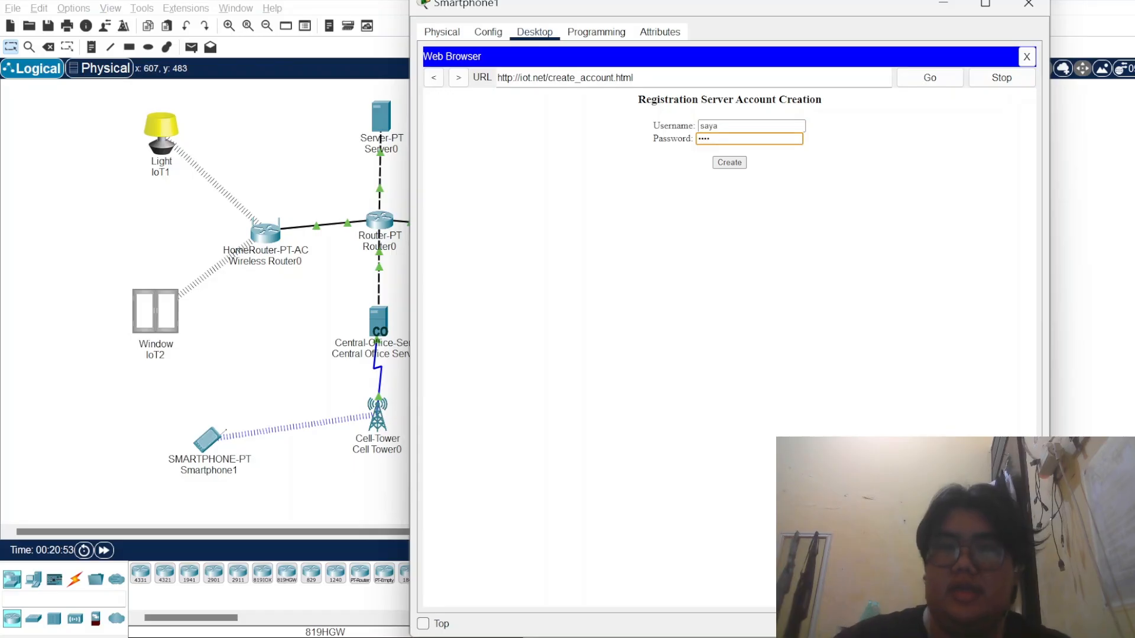
key("Tab")
key("Return")
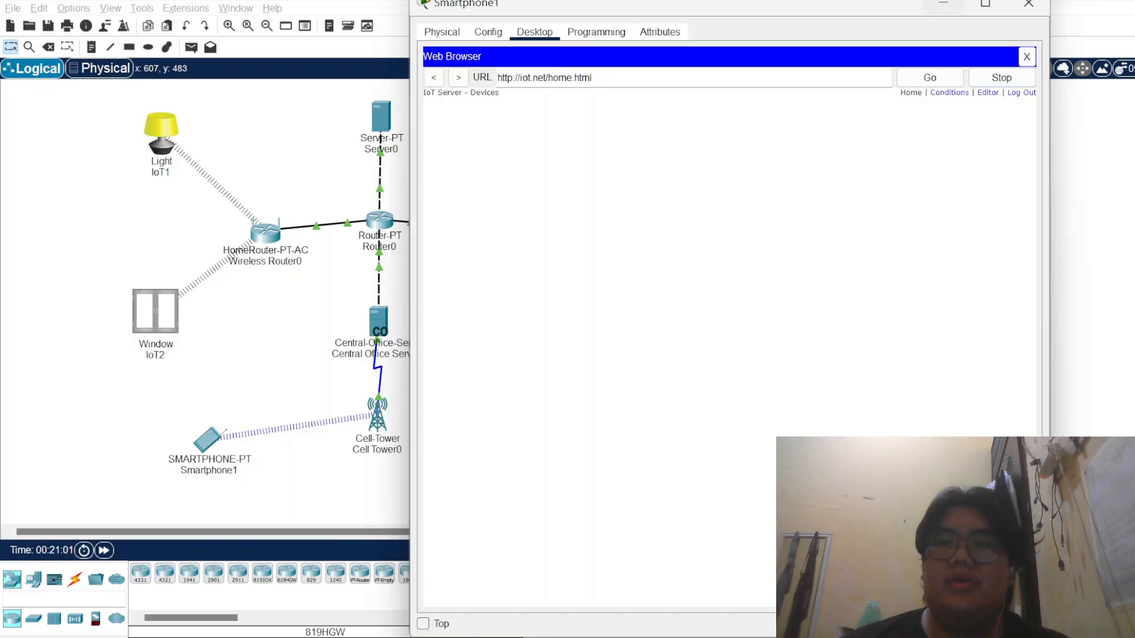
key("alt+F4")
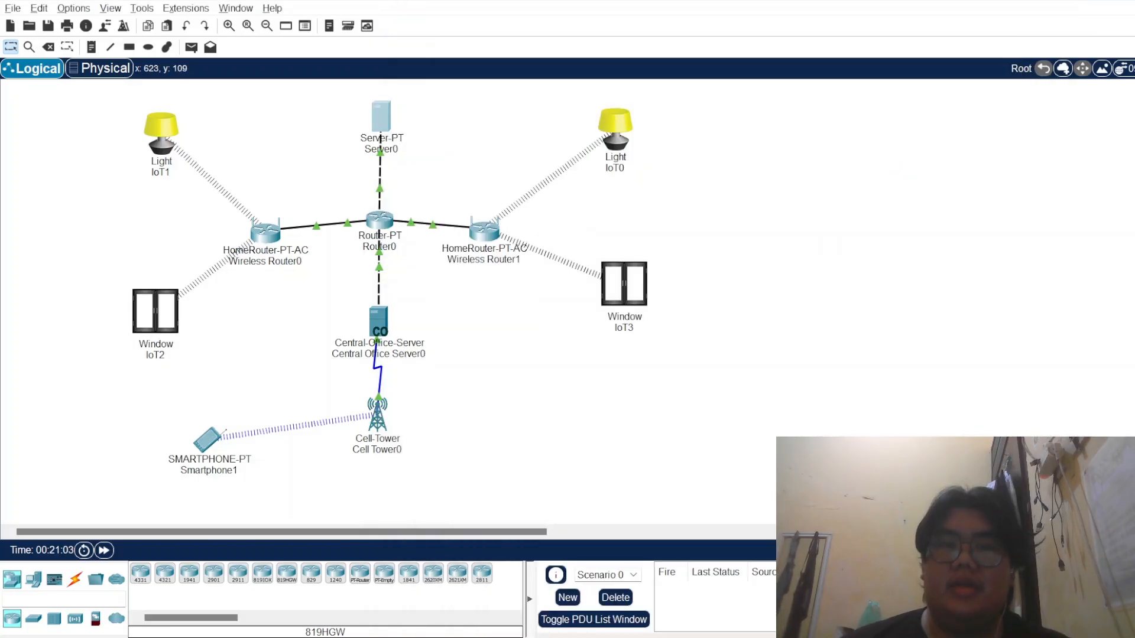
Step: Check the registered accounts in Server0's IoT service and return to the topology
left_click(381, 118)
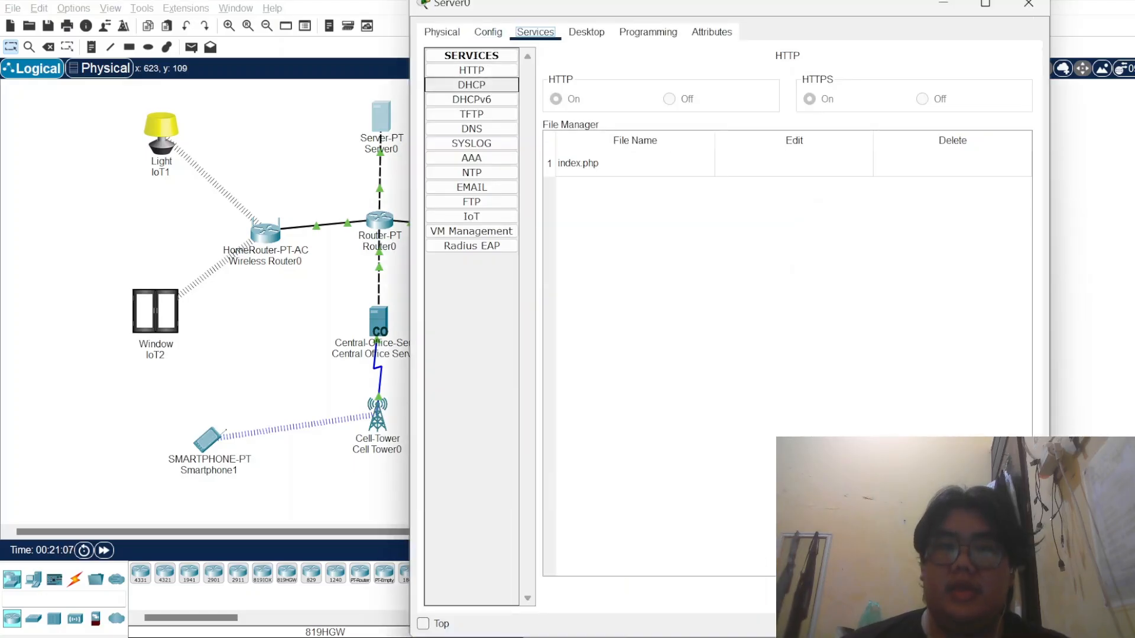
left_click(488, 32)
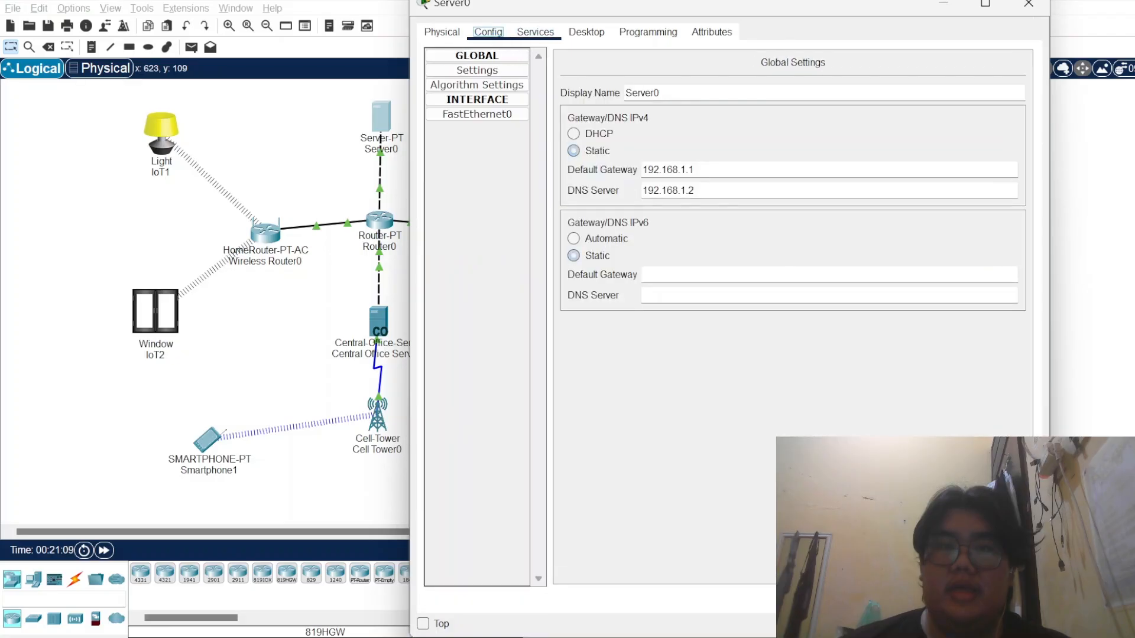
left_click(535, 32)
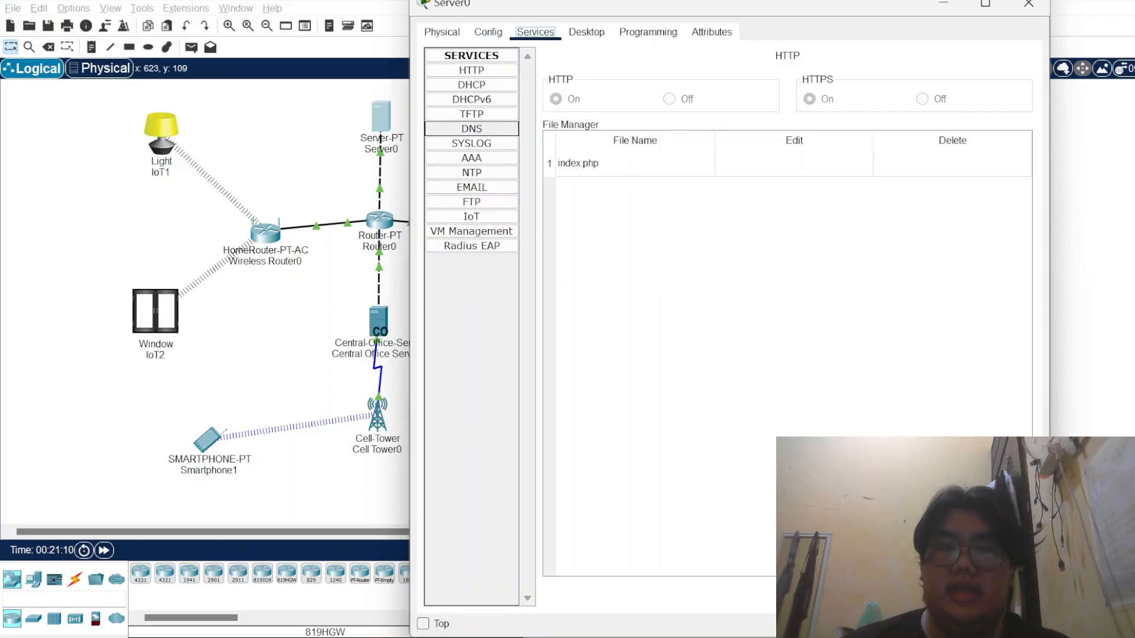
left_click(472, 216)
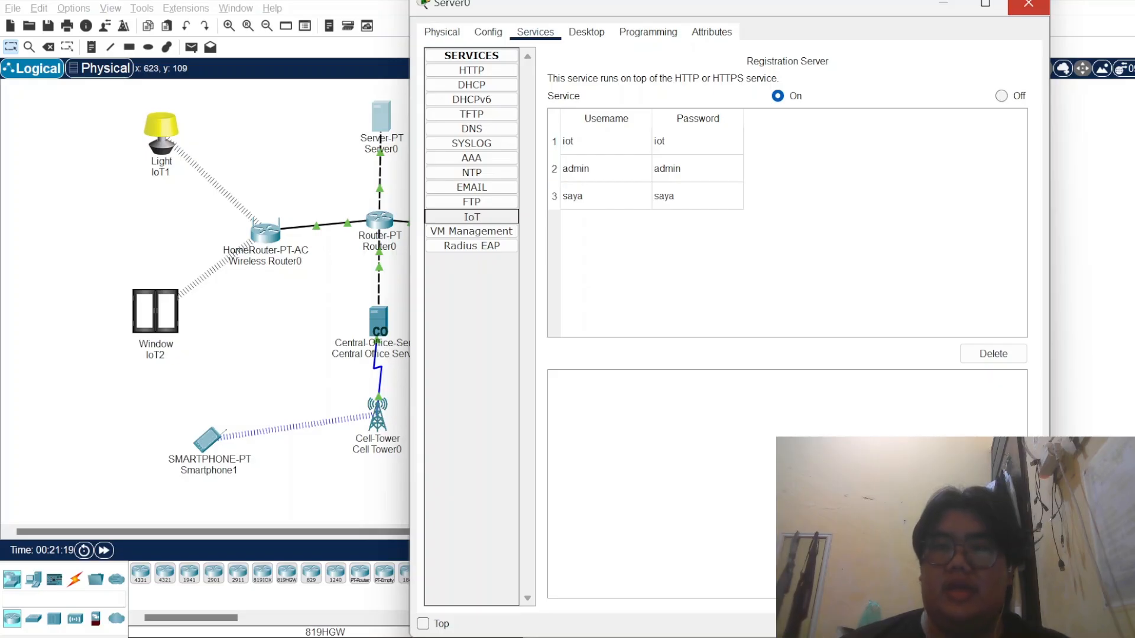
left_click(1028, 3)
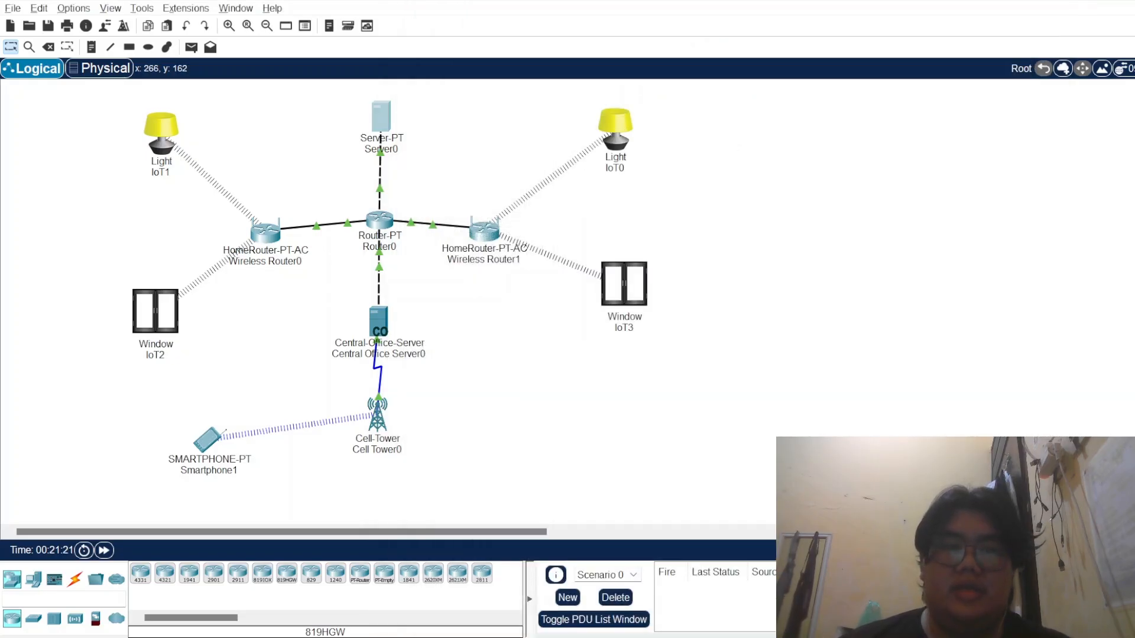
Step: Set the IoT0 light's remote IoT server user name to saya and enter the account password, after viewing IoT1's settings
left_click(161, 142)
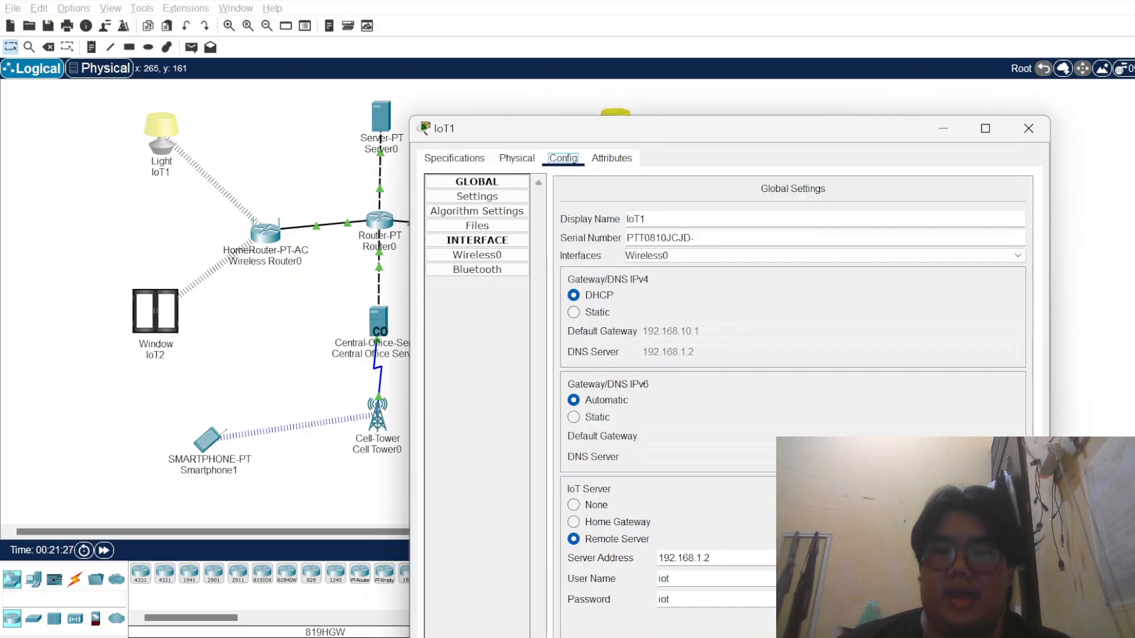
left_click(944, 128)
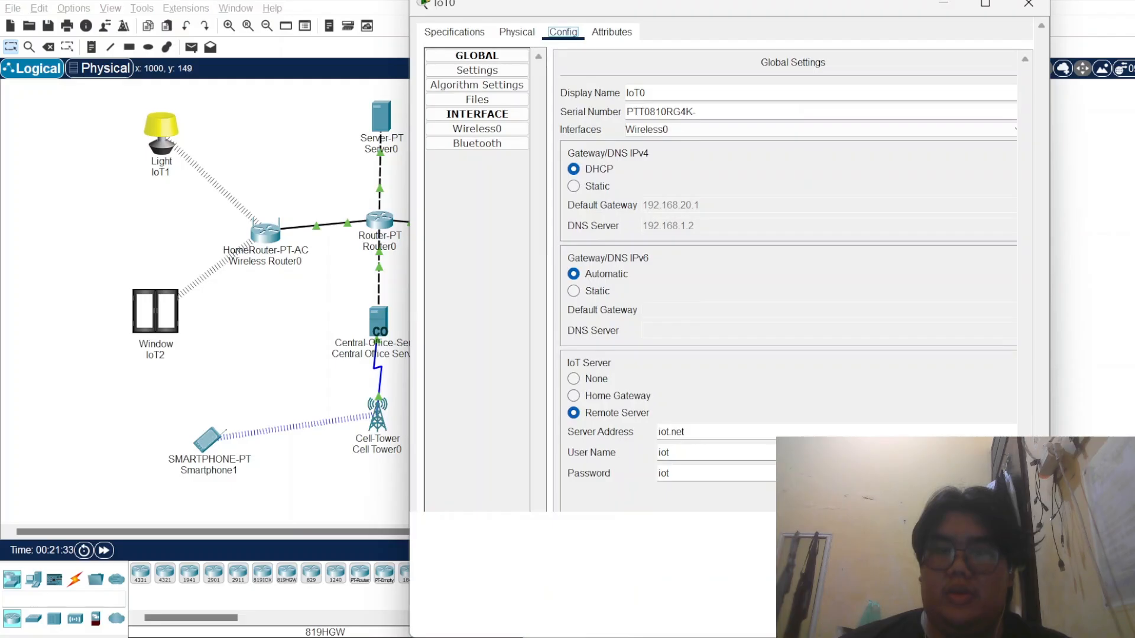
left_click_drag(685, 452, 658, 452)
type("saya")
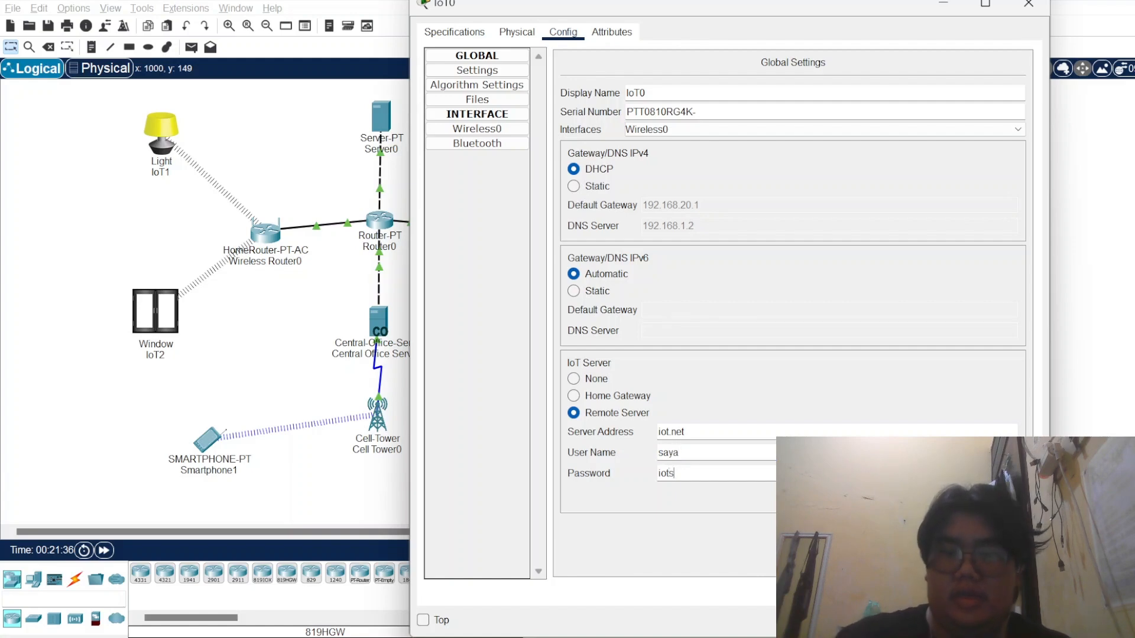
key("Tab")
key("BackSpace")
type("saya")
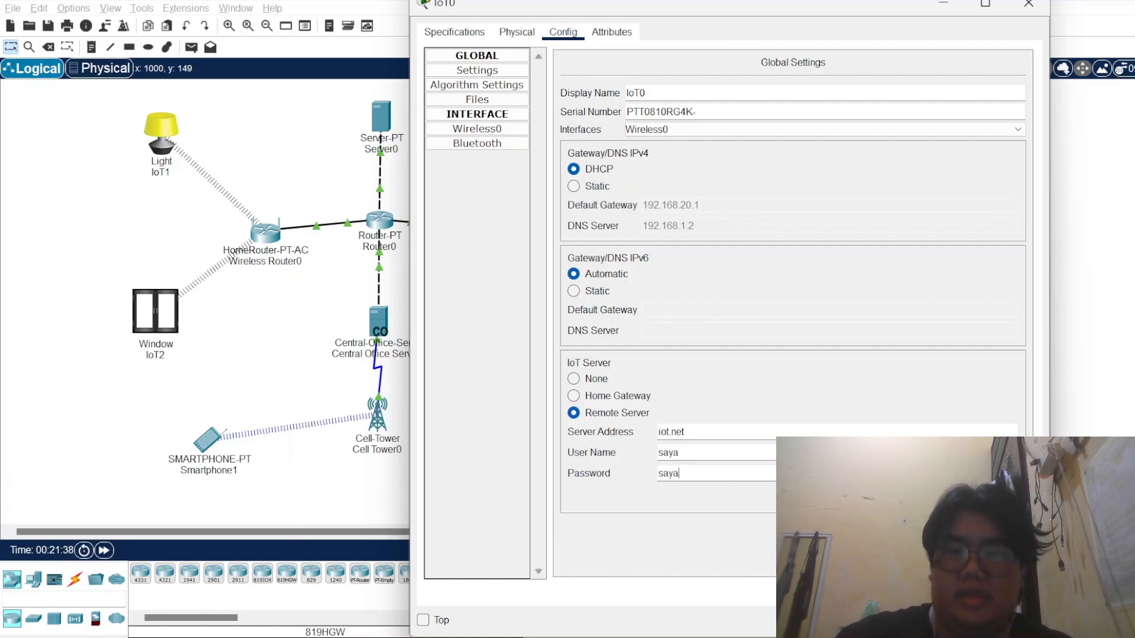
key("Tab")
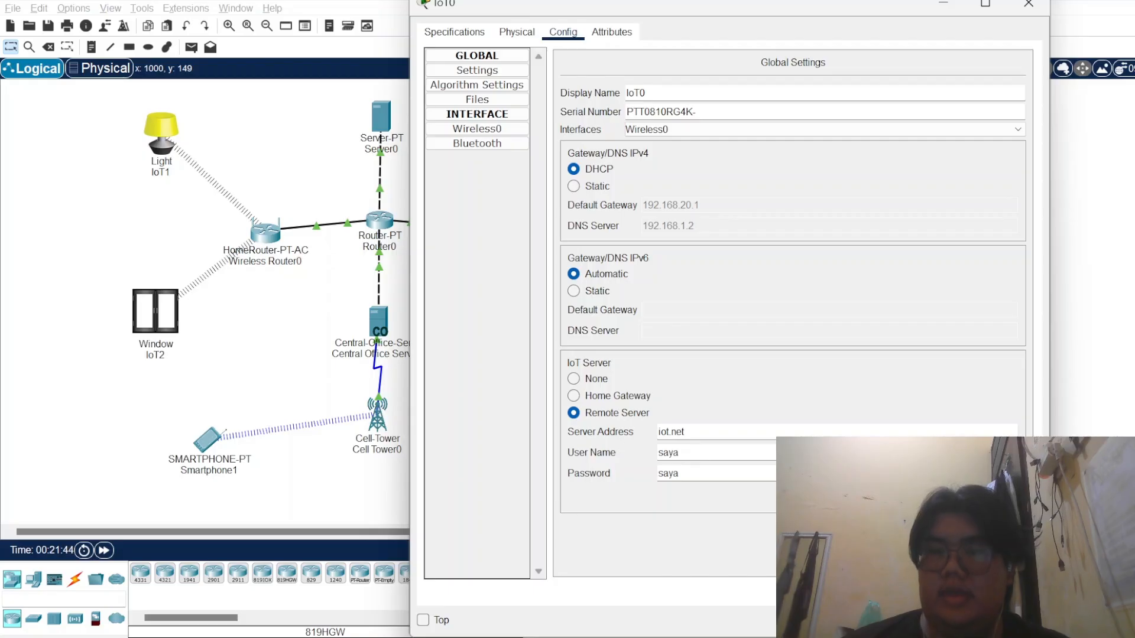
left_click(1028, 4)
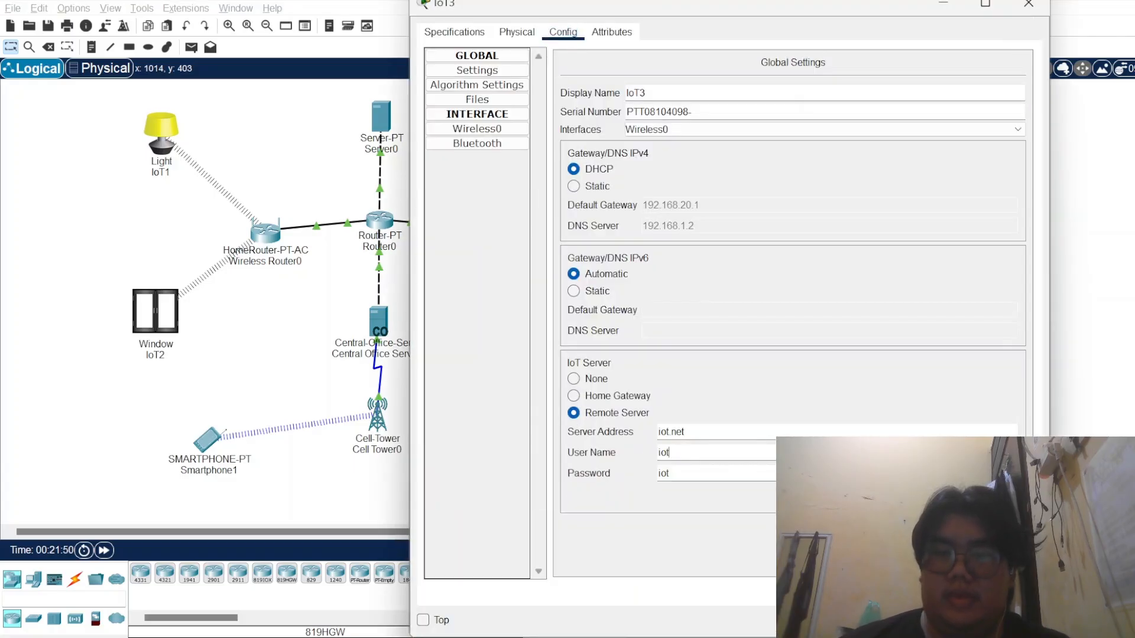
Step: Set the IoT3 window's remote IoT server user name to saya, enter the account password, and close its settings
double_click(663, 452)
type("saya")
key("Tab")
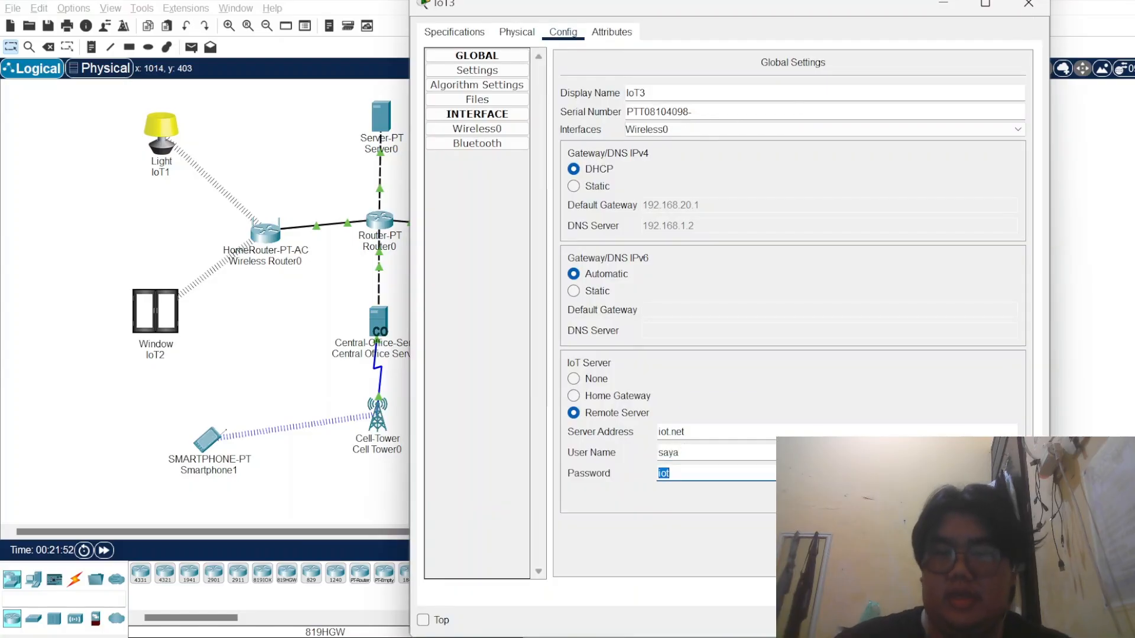
type("saya")
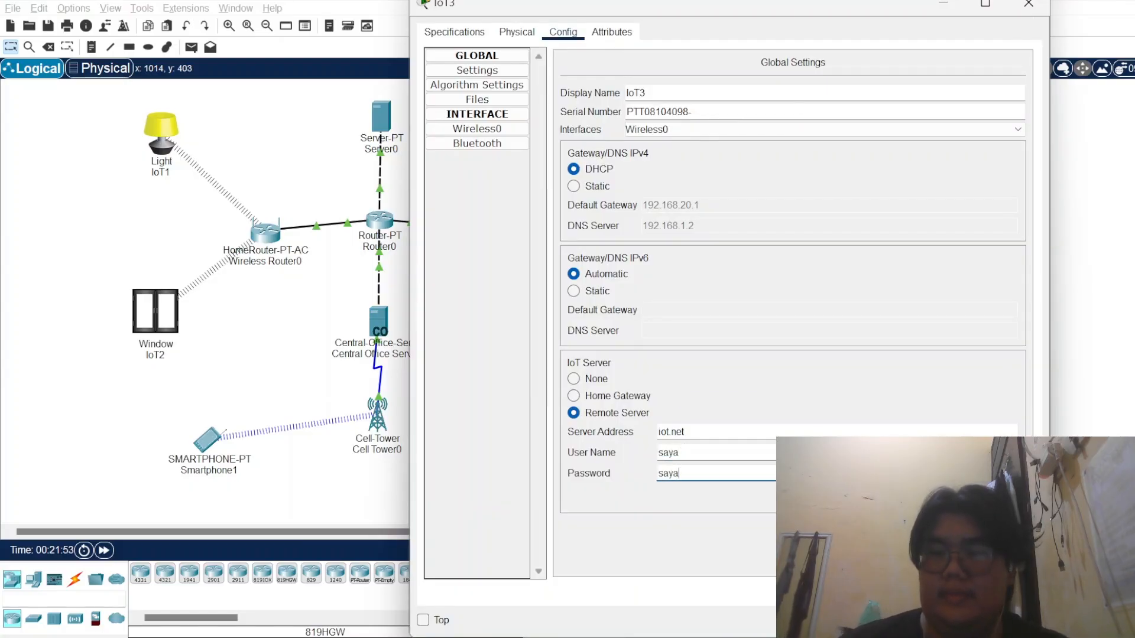
key("Tab")
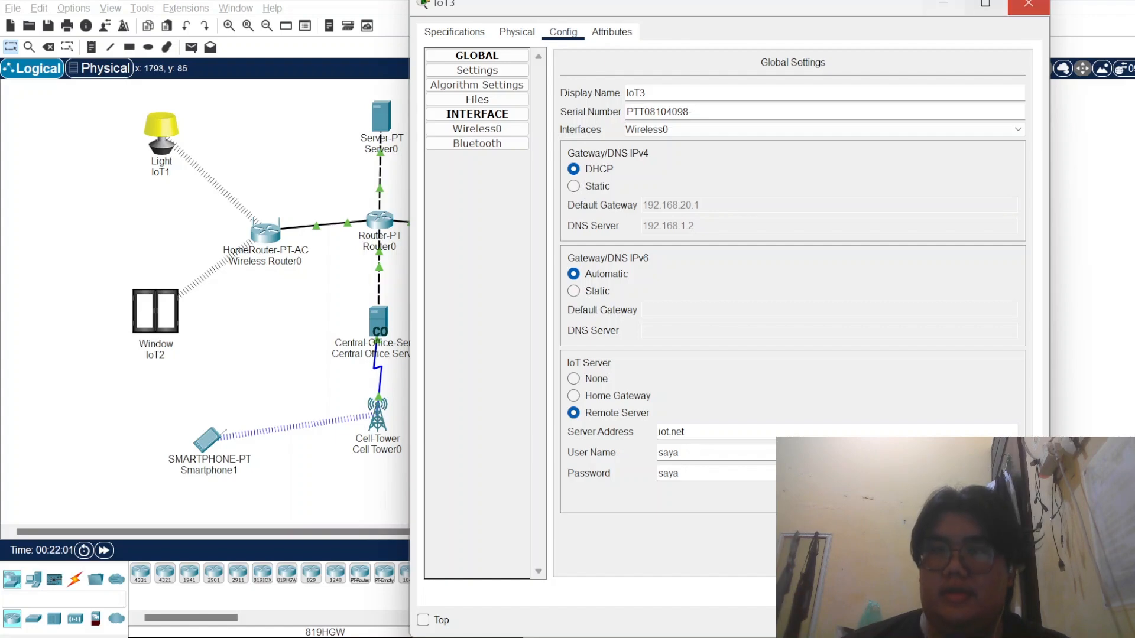
left_click(1029, 3)
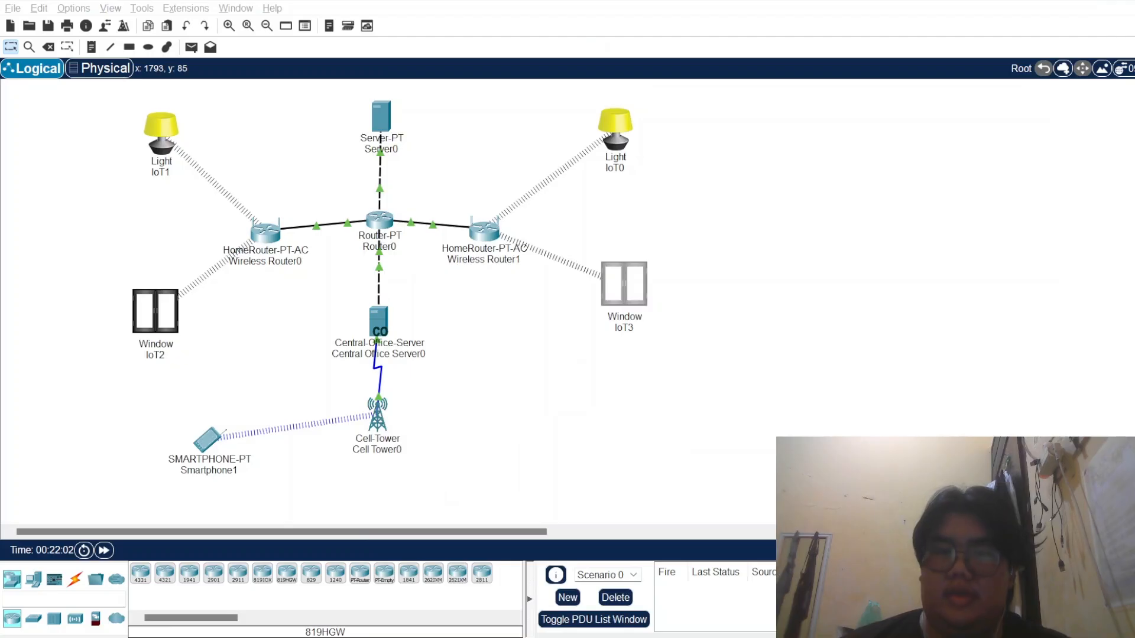
Step: Close IoT1's settings, restart Smartphone1's web browser, and load iot.net
key("alt+Tab")
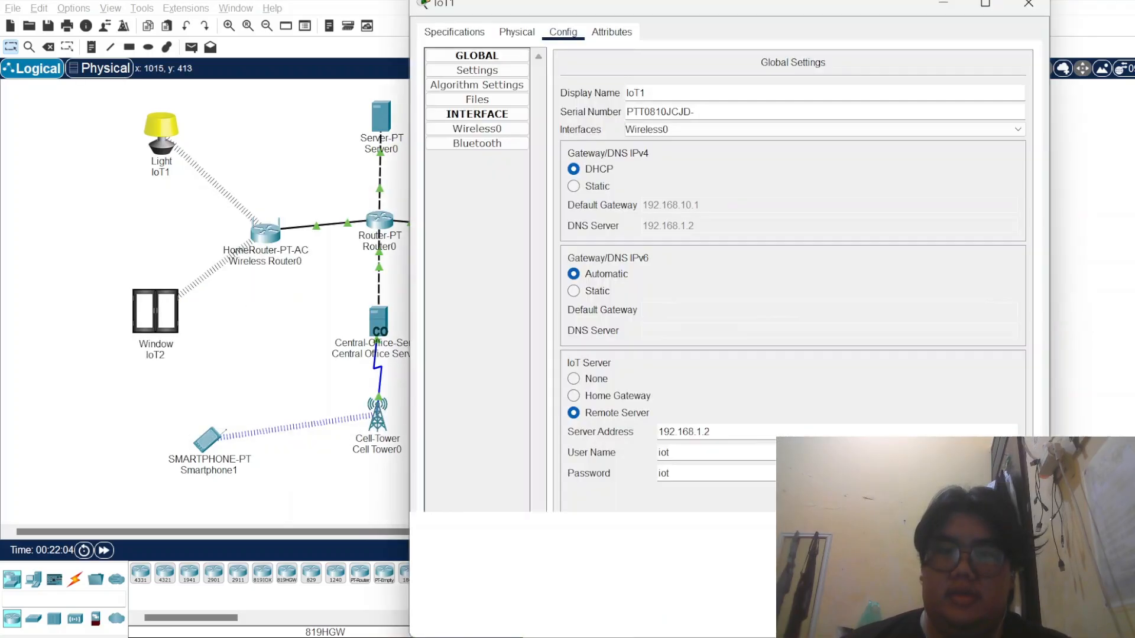
left_click(1028, 3)
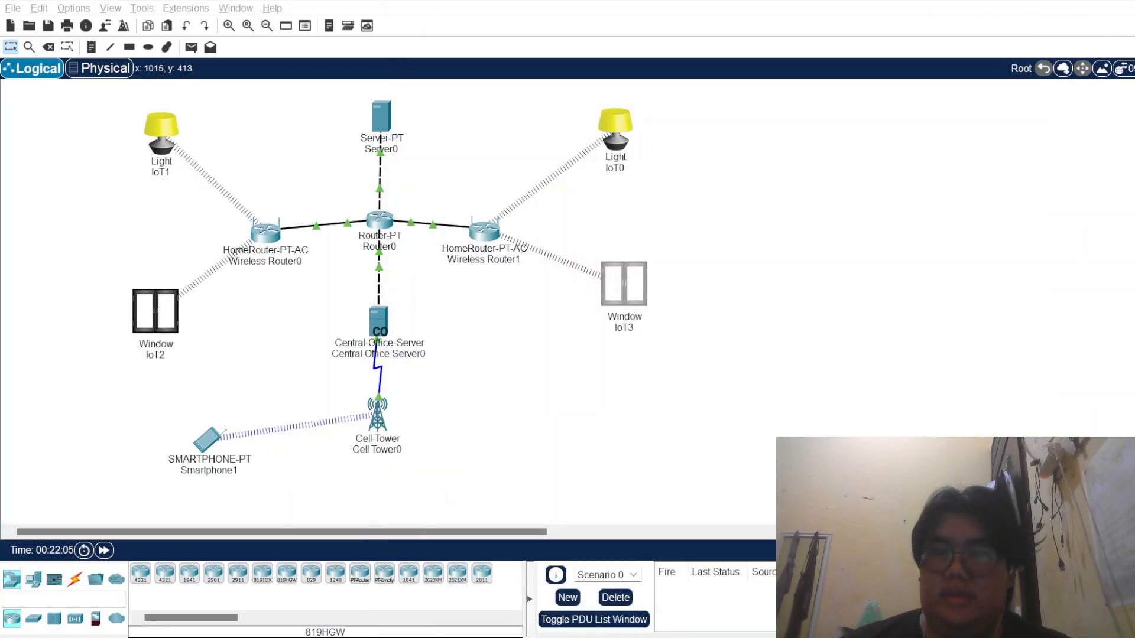
key("alt+Tab")
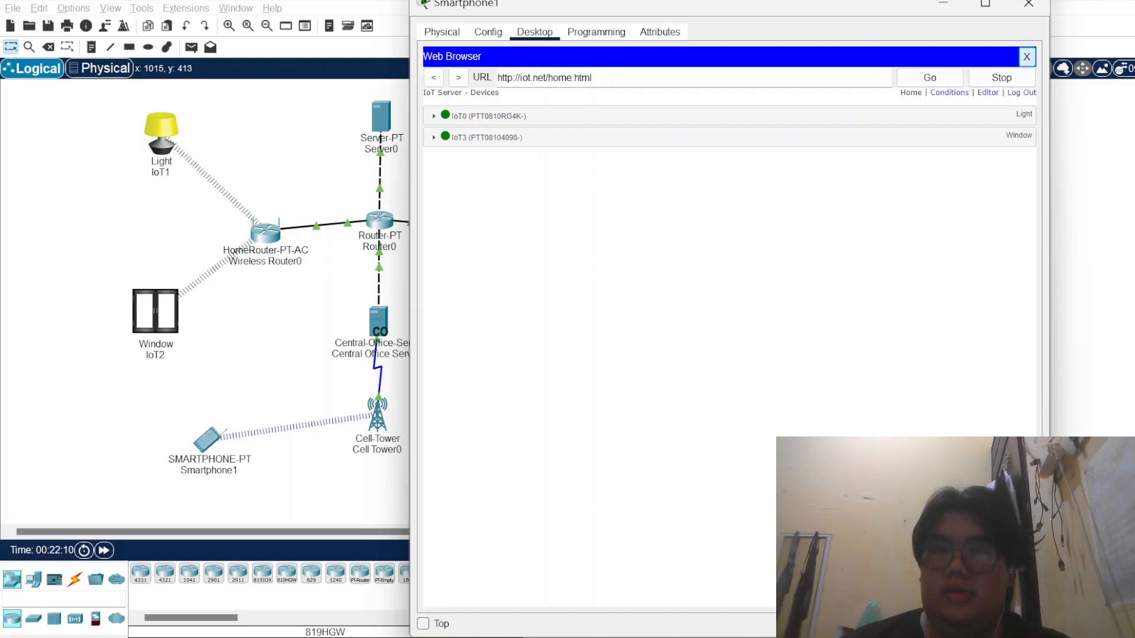
left_click(1027, 56)
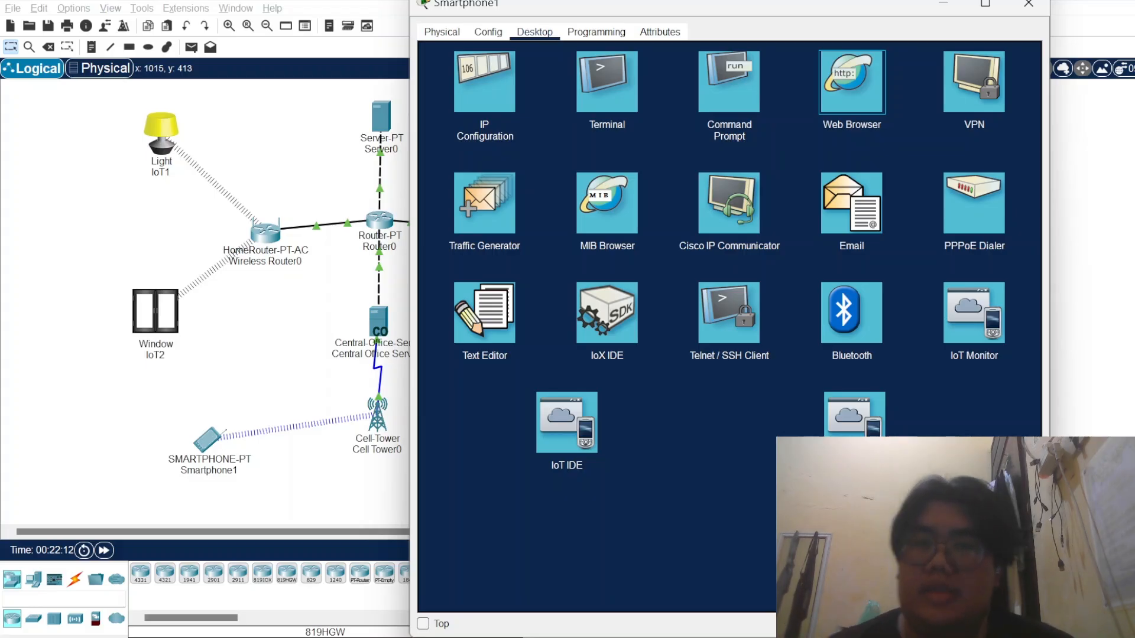
left_click(851, 81)
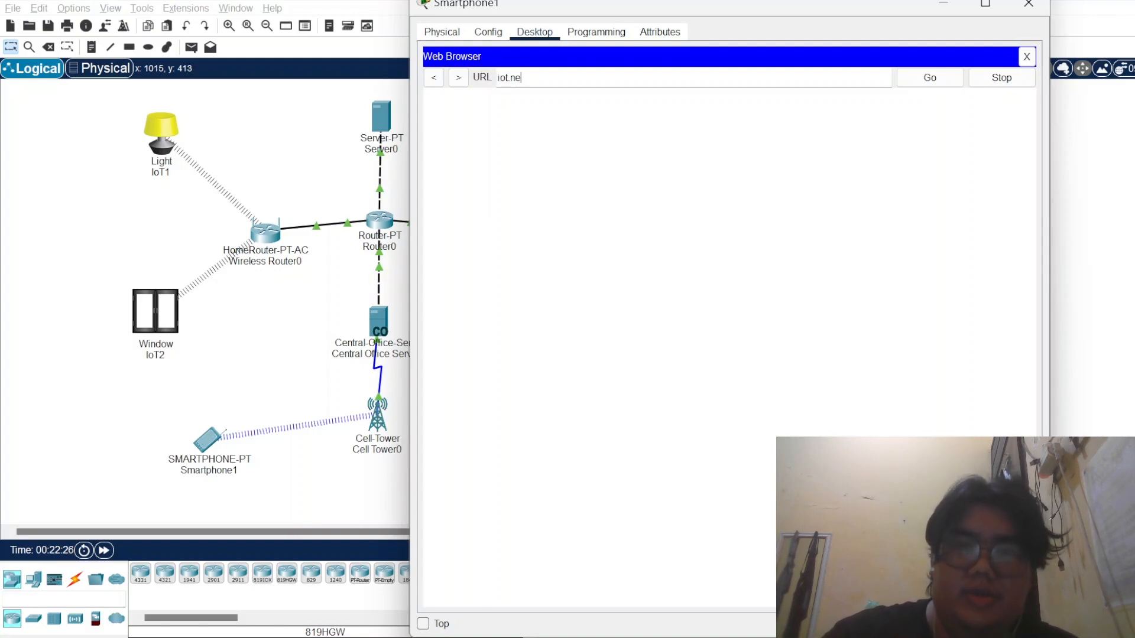
key("Return")
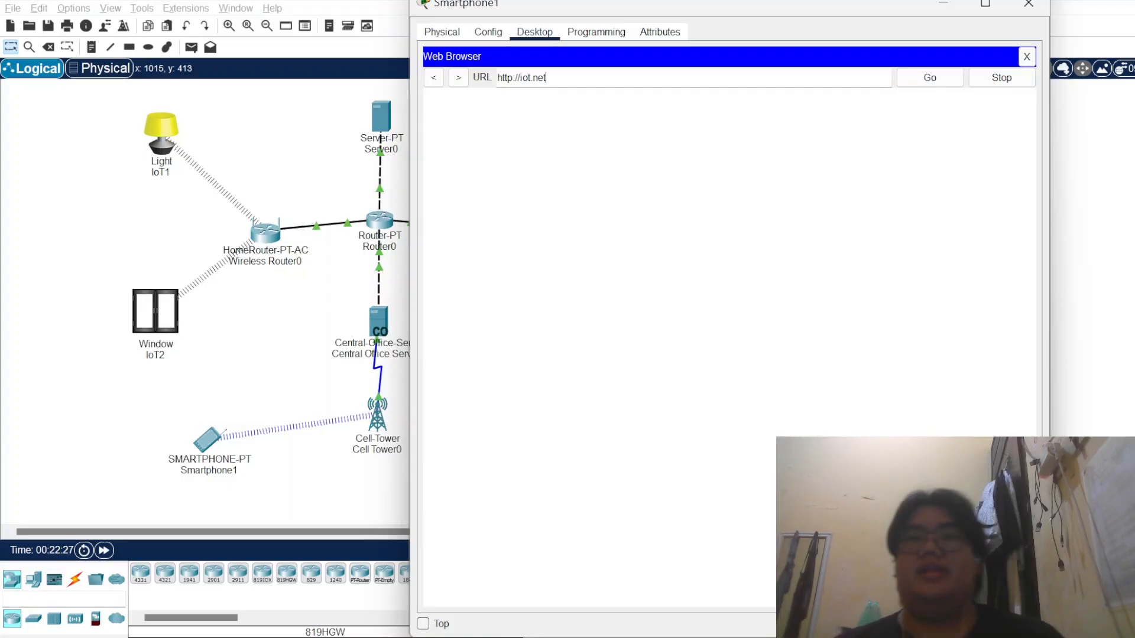
Step: Try to sign in to the registration server with username iot and the account password
left_click(751, 126)
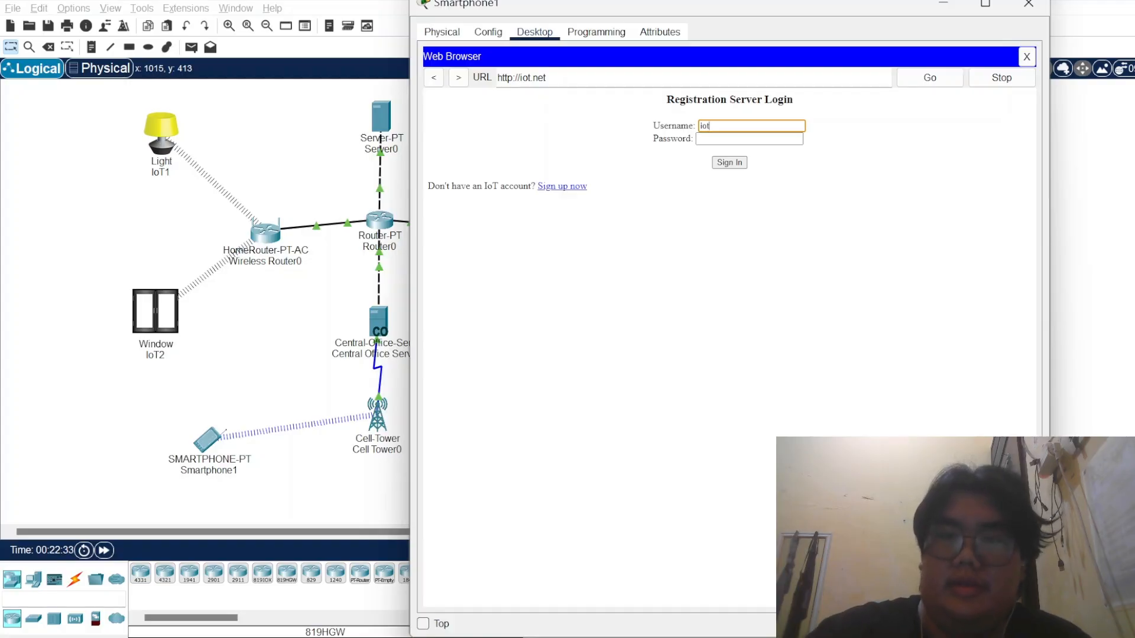
key("Tab")
type("iot")
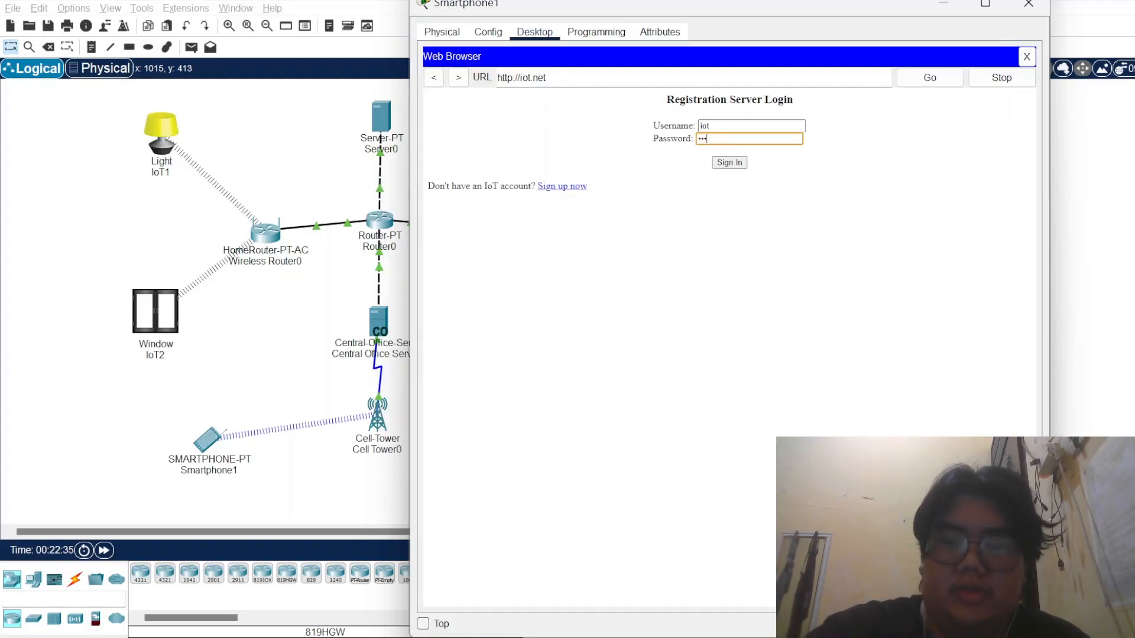
key("Return")
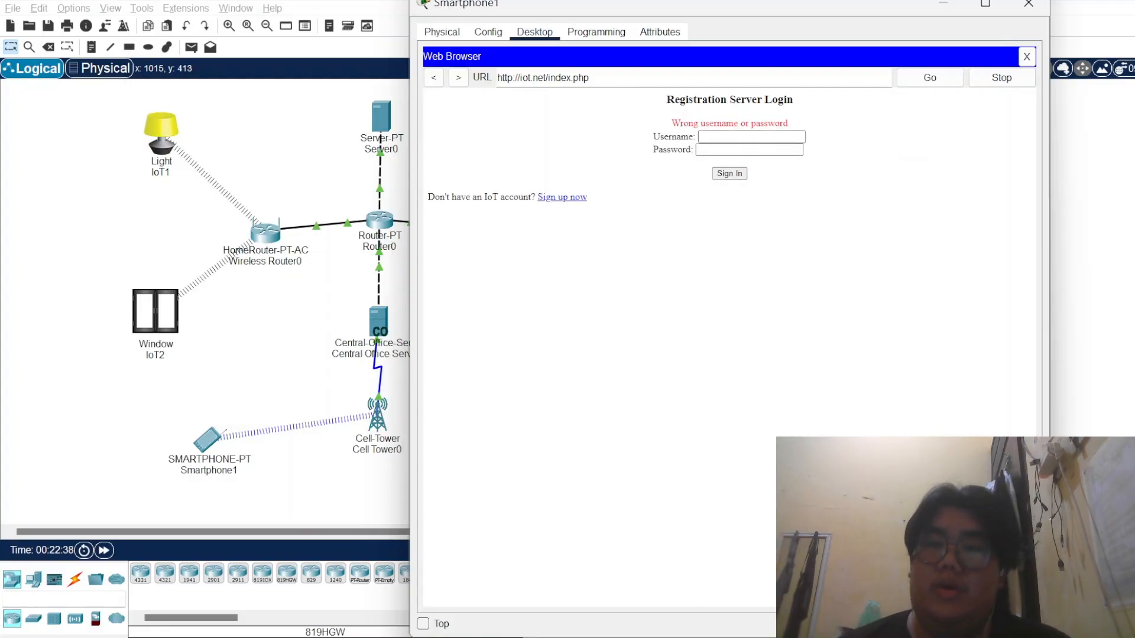
left_click(751, 136)
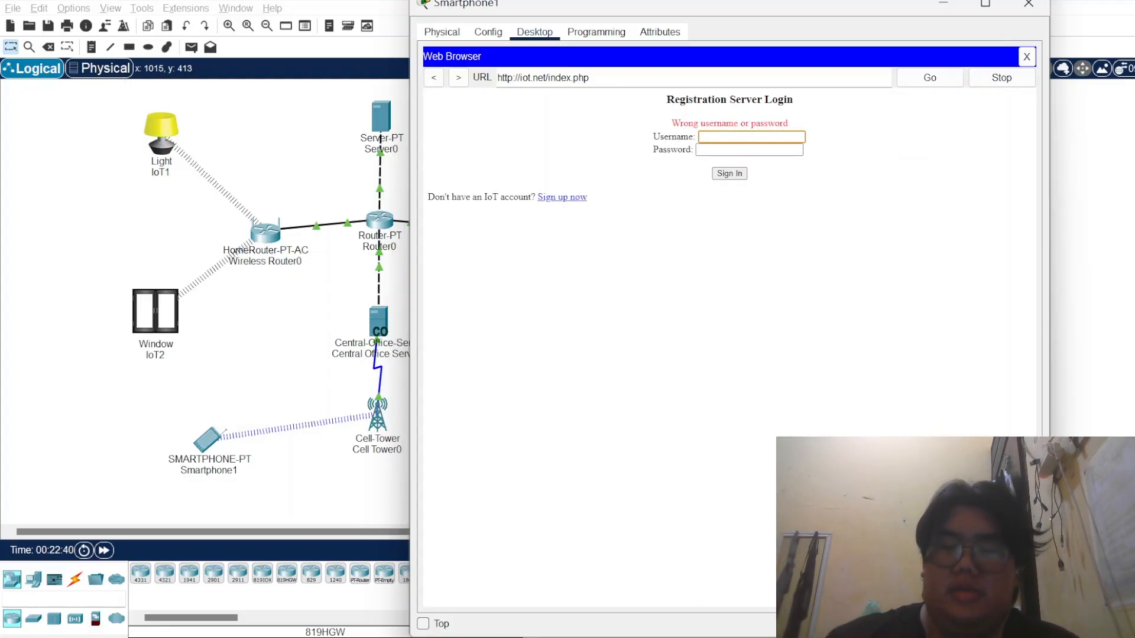
Step: Check the remote IoT server settings of the IoT1 light and the IoT2 window
left_click(943, 4)
left_click(161, 133)
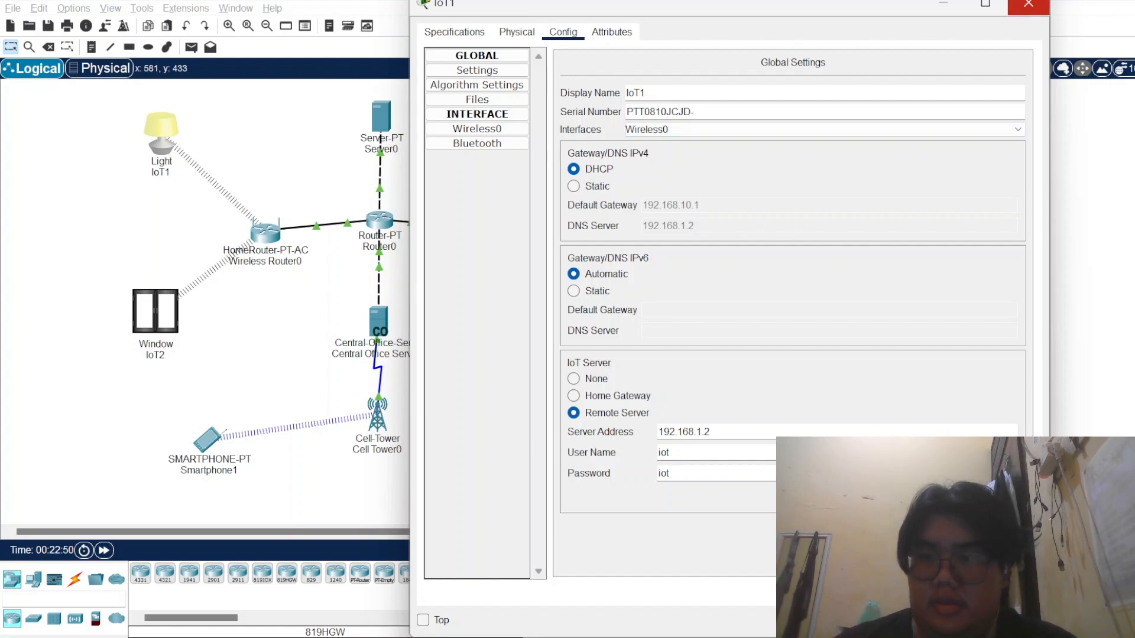
left_click(1028, 4)
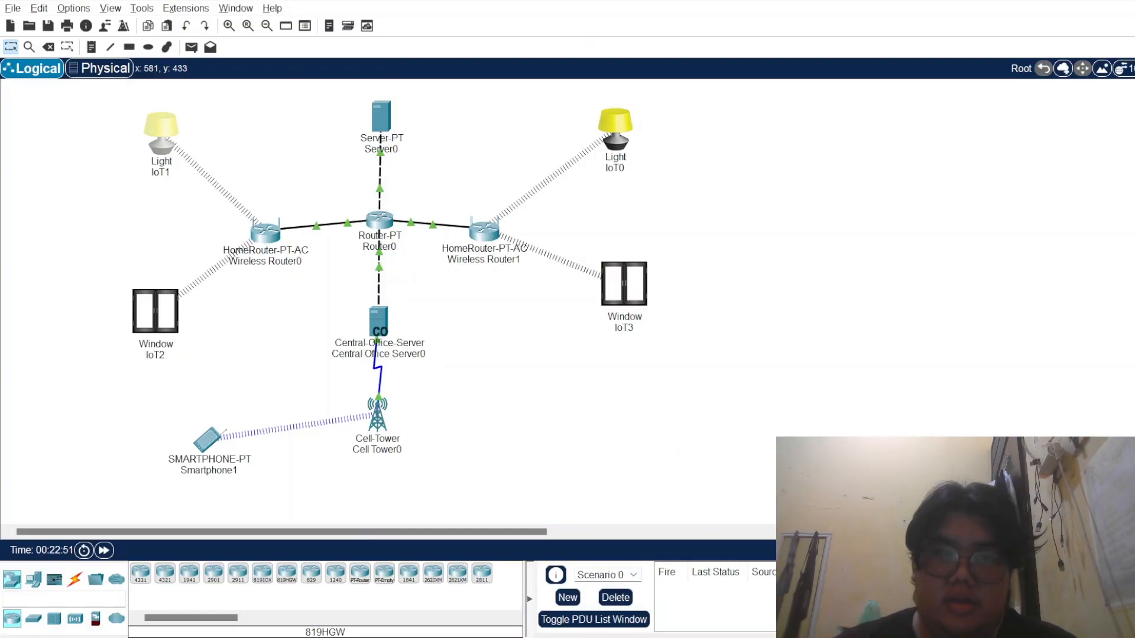
left_click(155, 311)
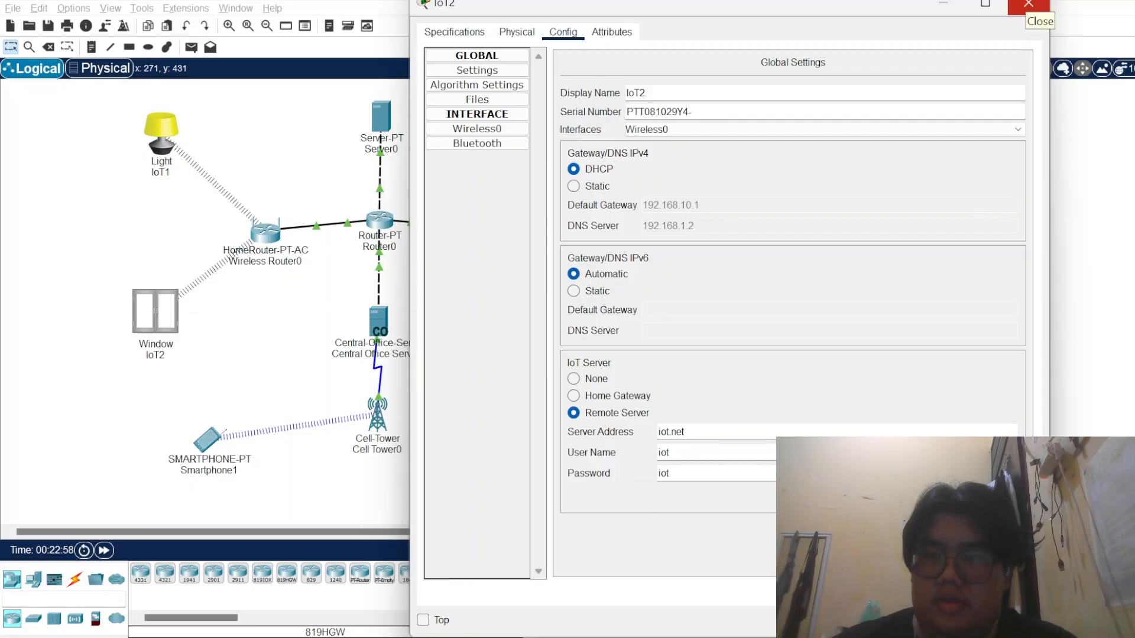
left_click(1029, 5)
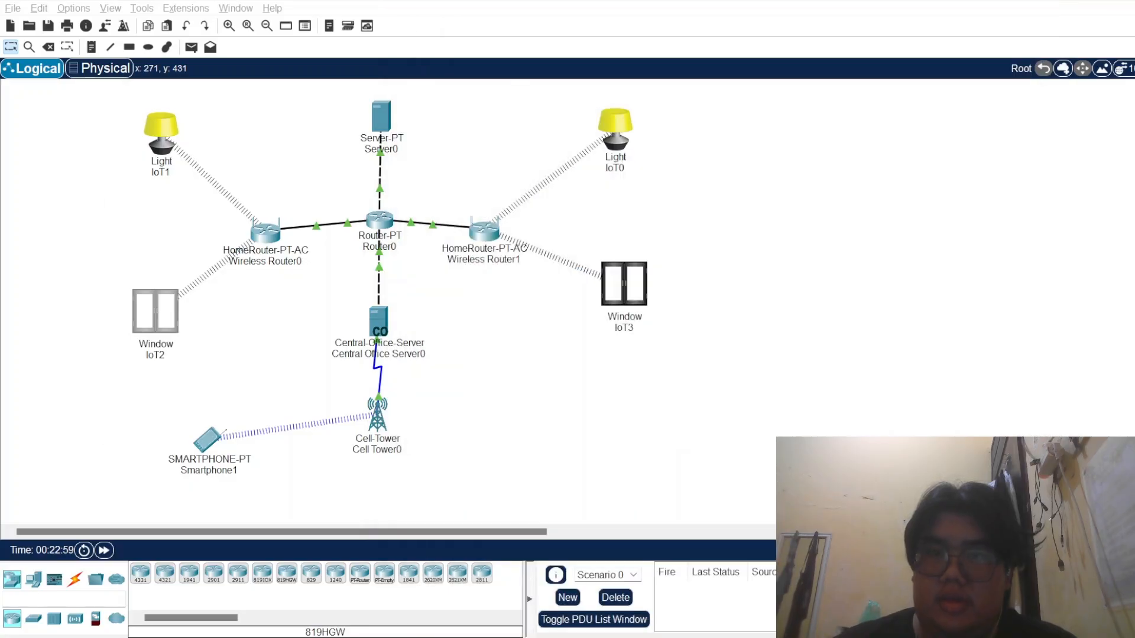
Step: Return to Smartphone1's web browser and sign in with username iot and the account password
key("alt+Tab")
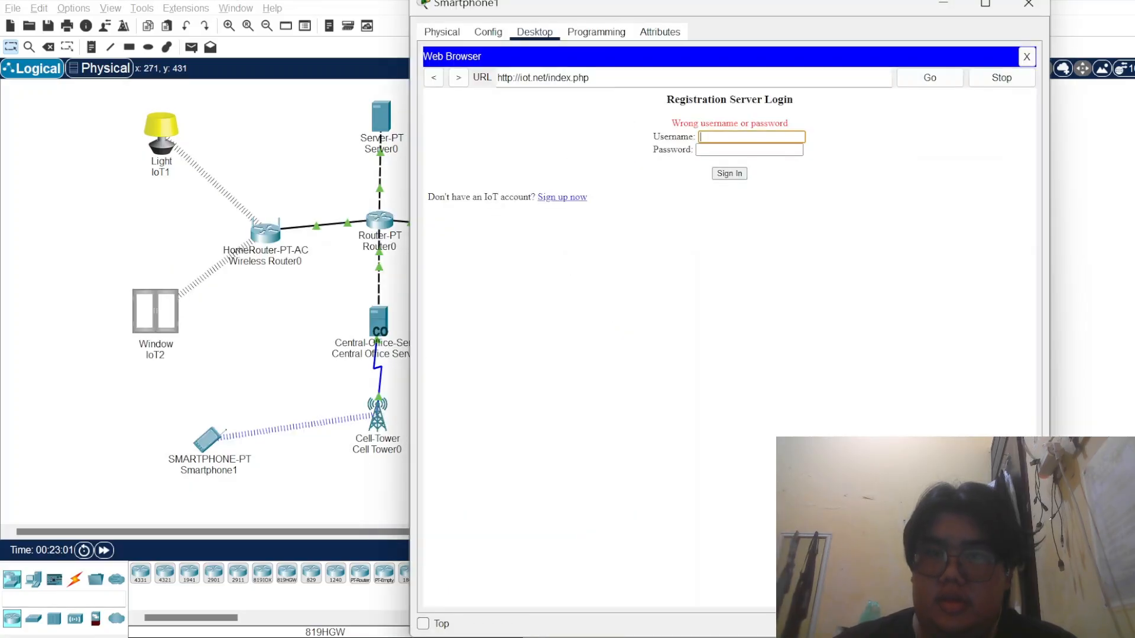
type("iot")
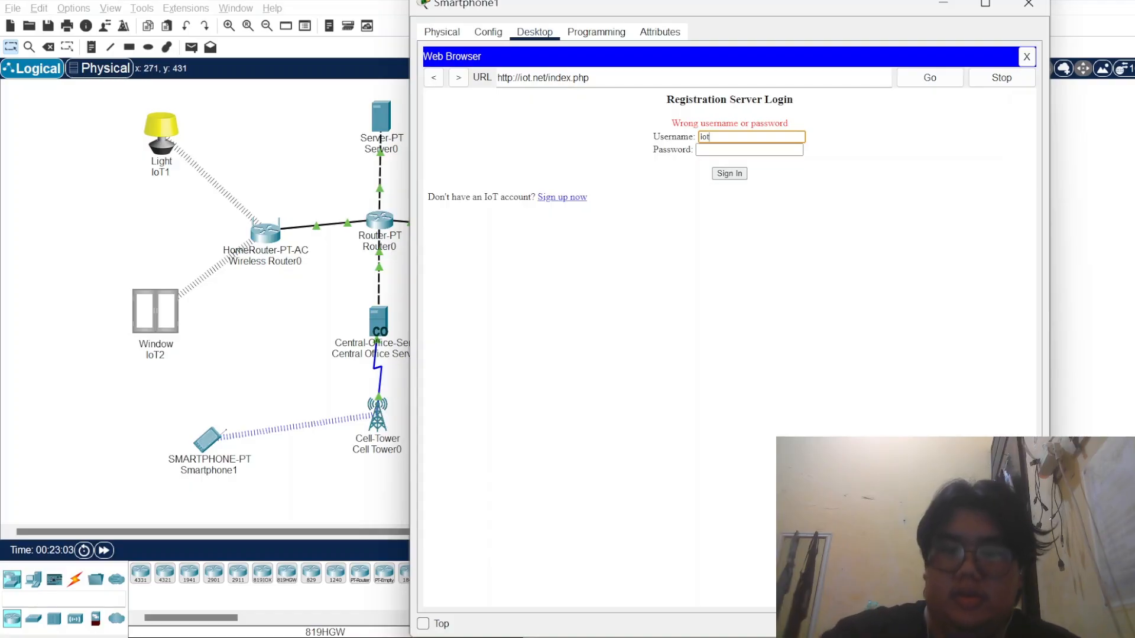
key("Tab")
type("iot")
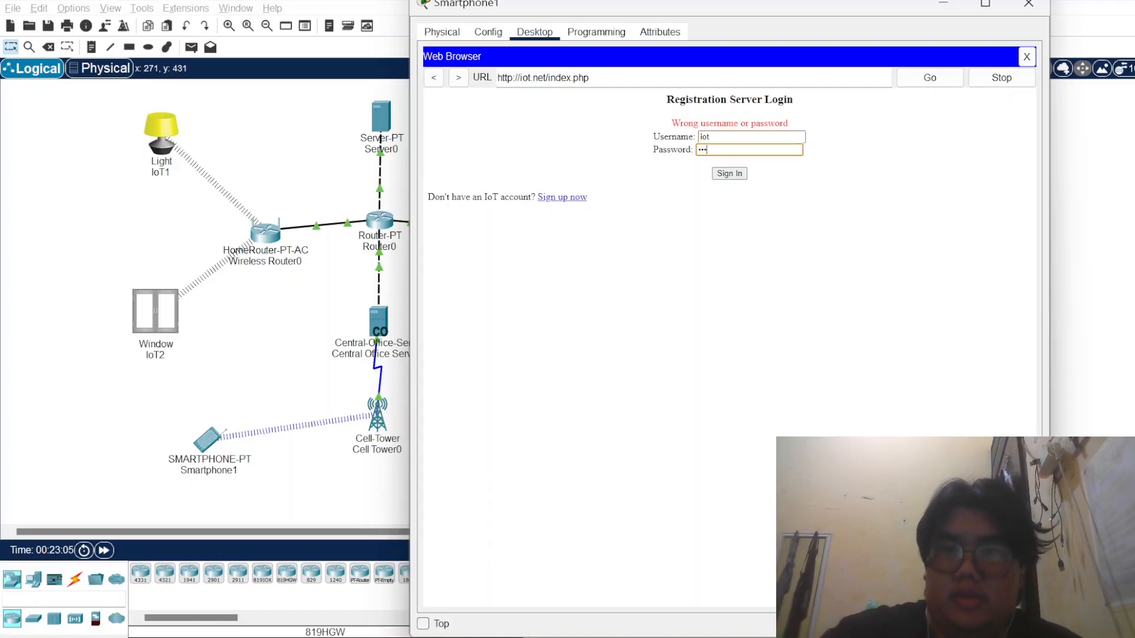
key("Return")
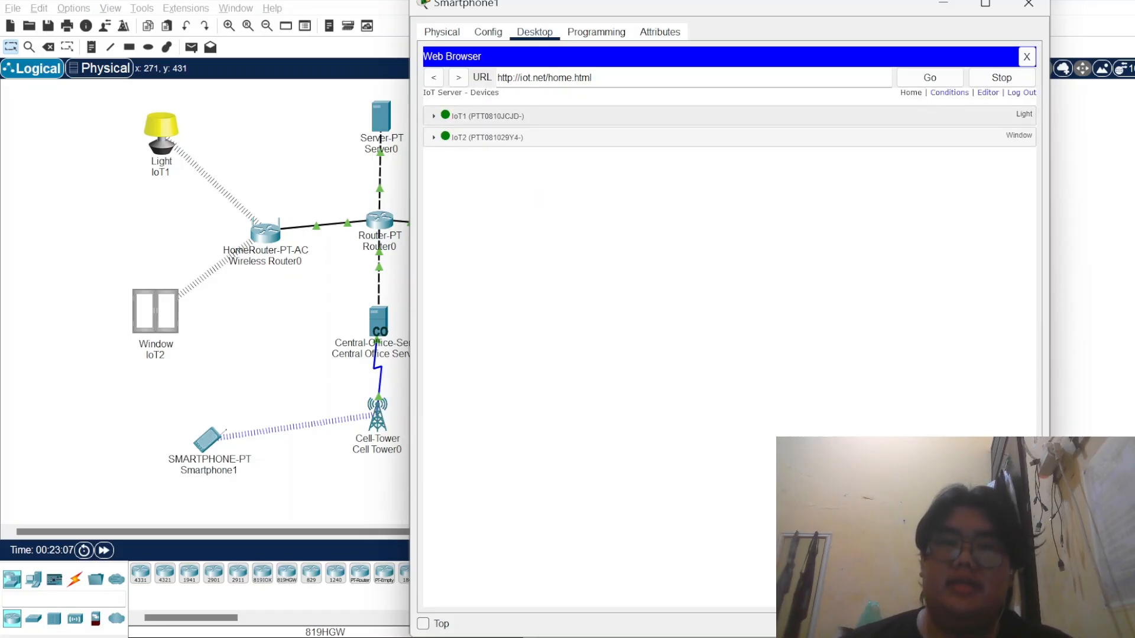
Step: Expand the IoT1 and IoT2 device entries and set the IoT1 light to Dim, followed by On
left_click(484, 115)
left_click(485, 168)
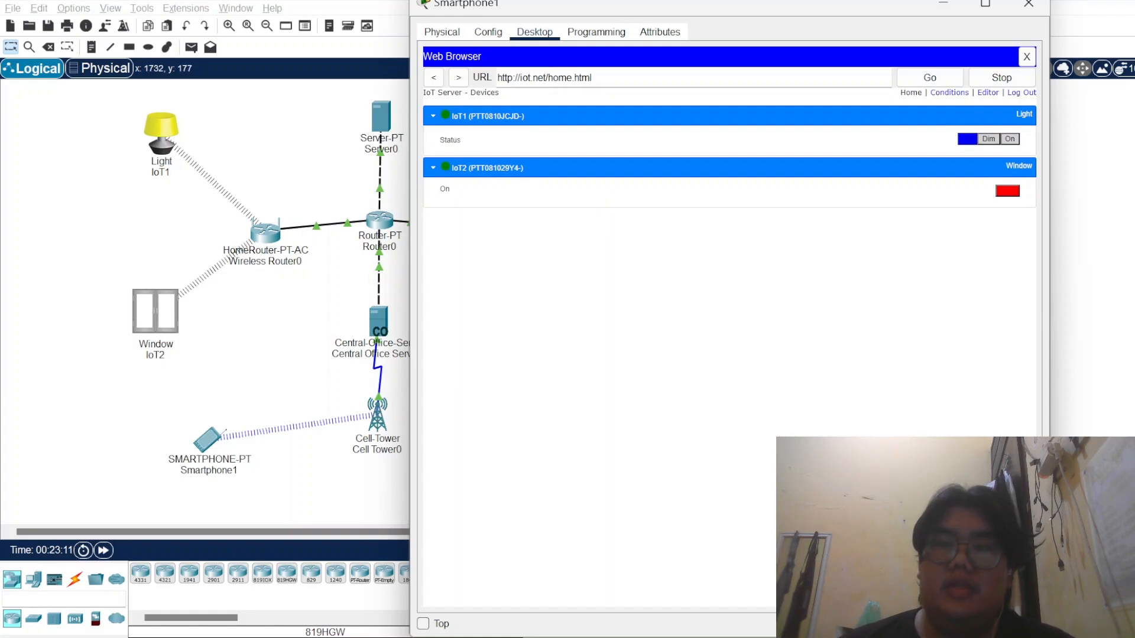
left_click(988, 139)
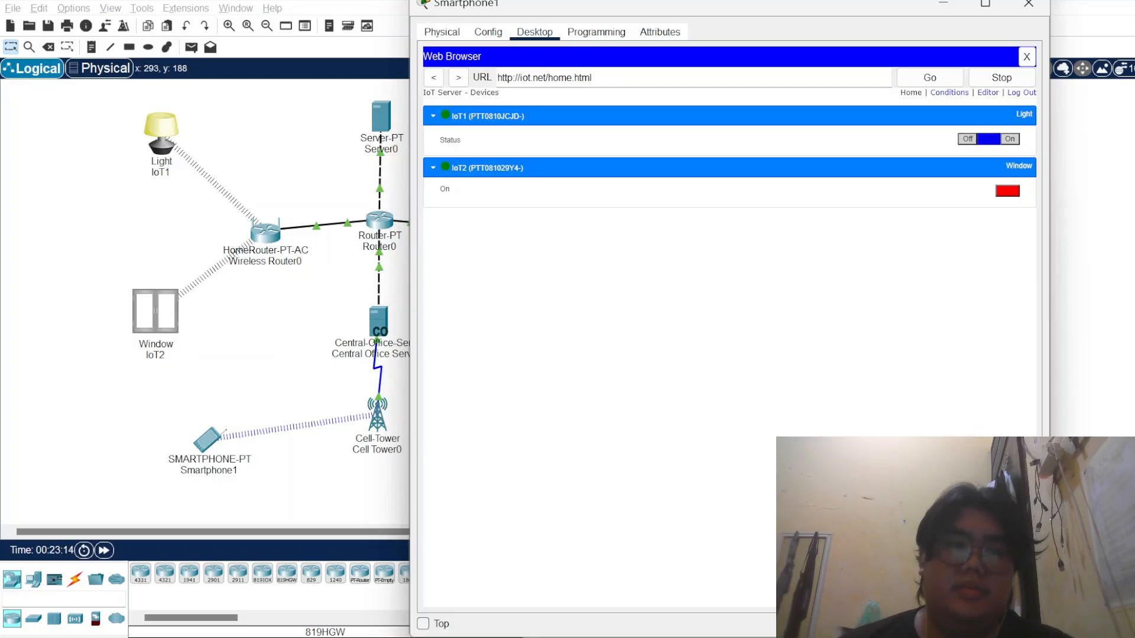
scroll(173, 190, "up", 3)
scroll(174, 189, "right", 2)
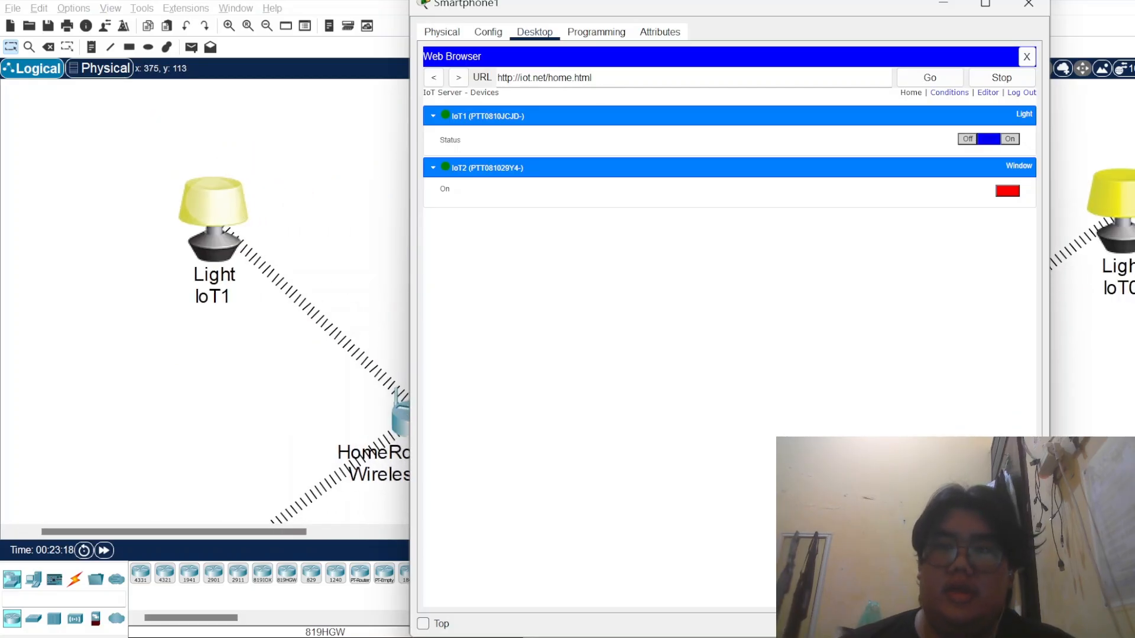
left_click(1010, 139)
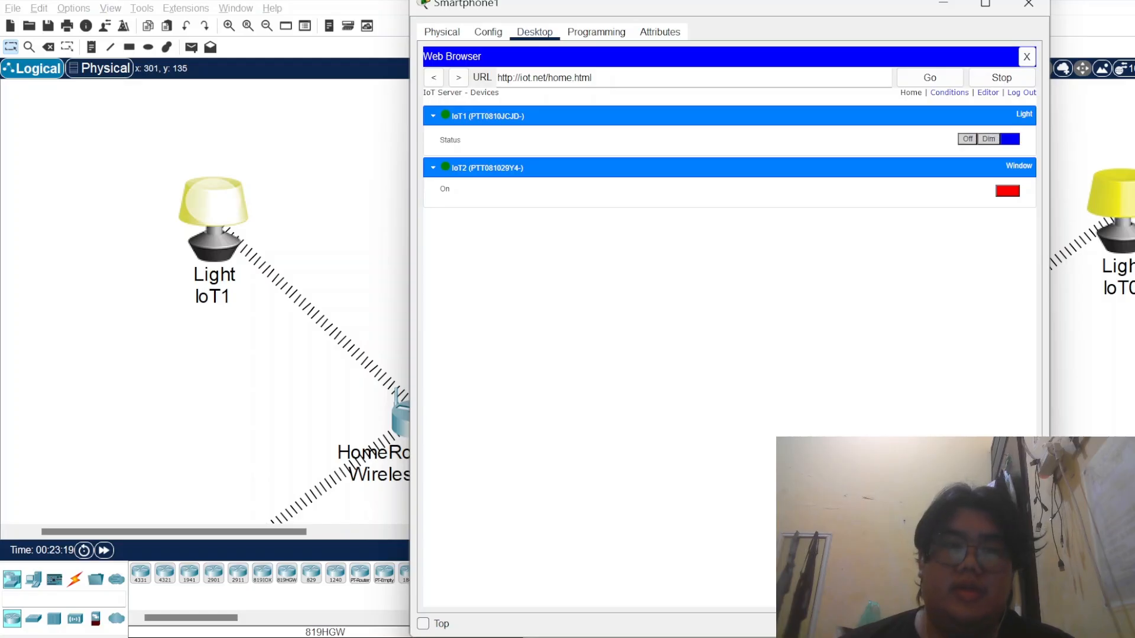
Step: Open and close the IoT2 window from the device page, and set the IoT1 light to Off
scroll(205, 301, "down", 3)
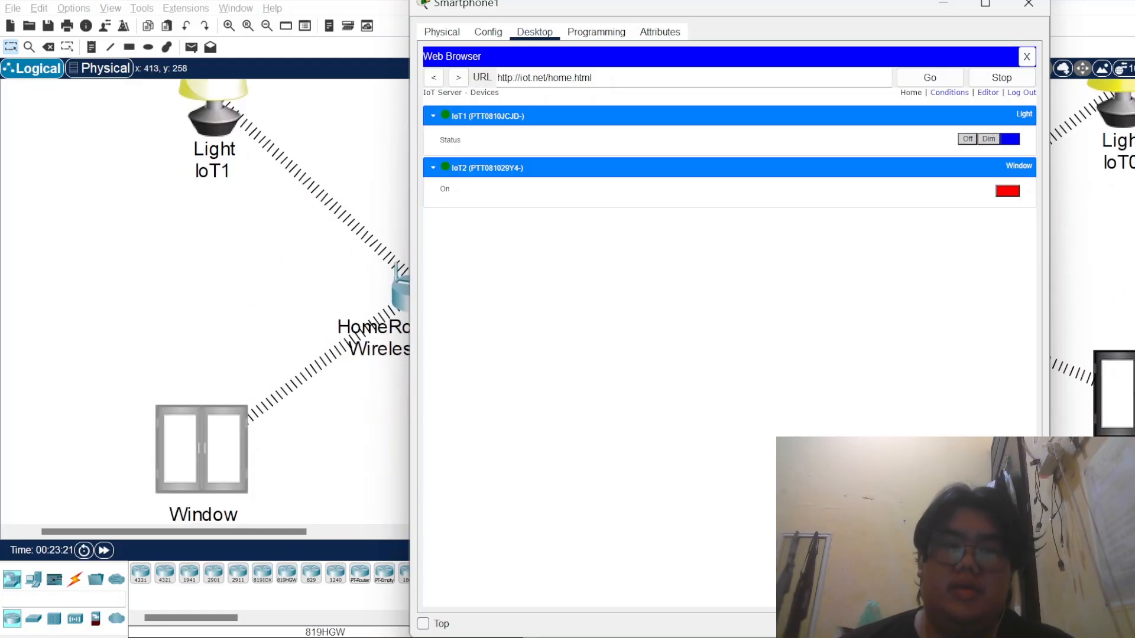
left_click(1007, 190)
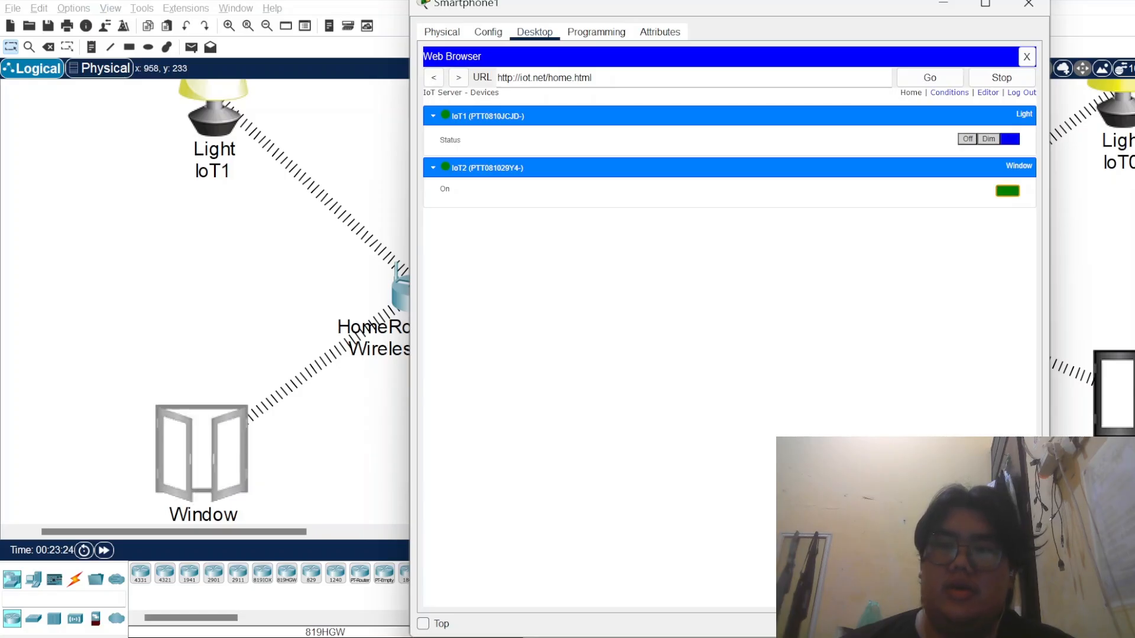
left_click(1007, 191)
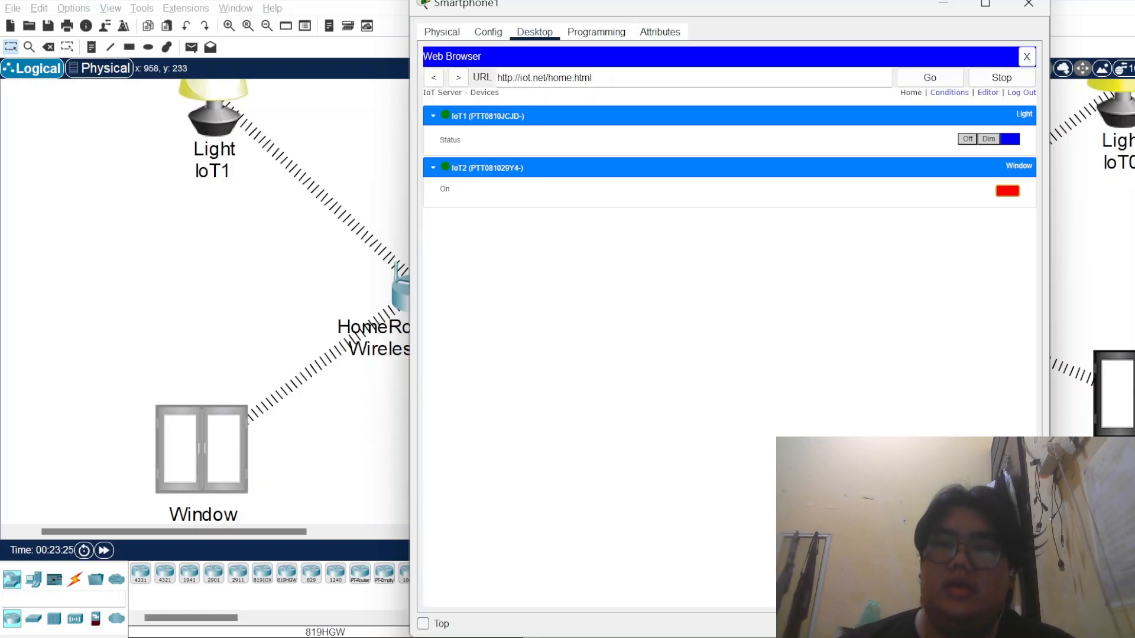
left_click(967, 139)
scroll(248, 254, "up", 2)
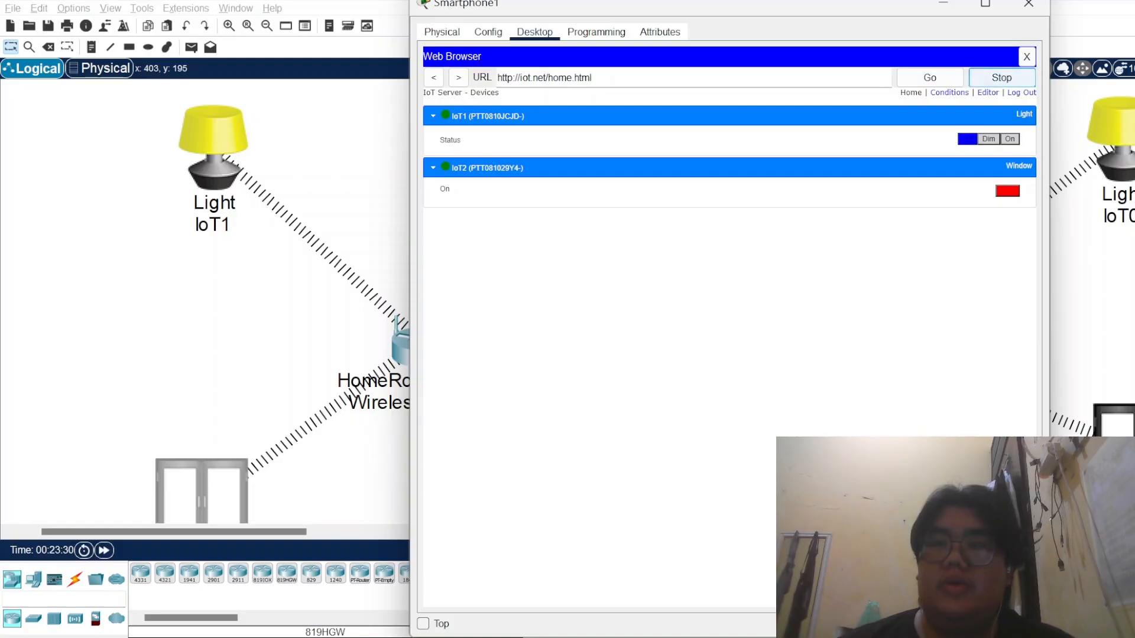
Step: Log out of the iot account and sign in with username saya and the account password
left_click(1022, 92)
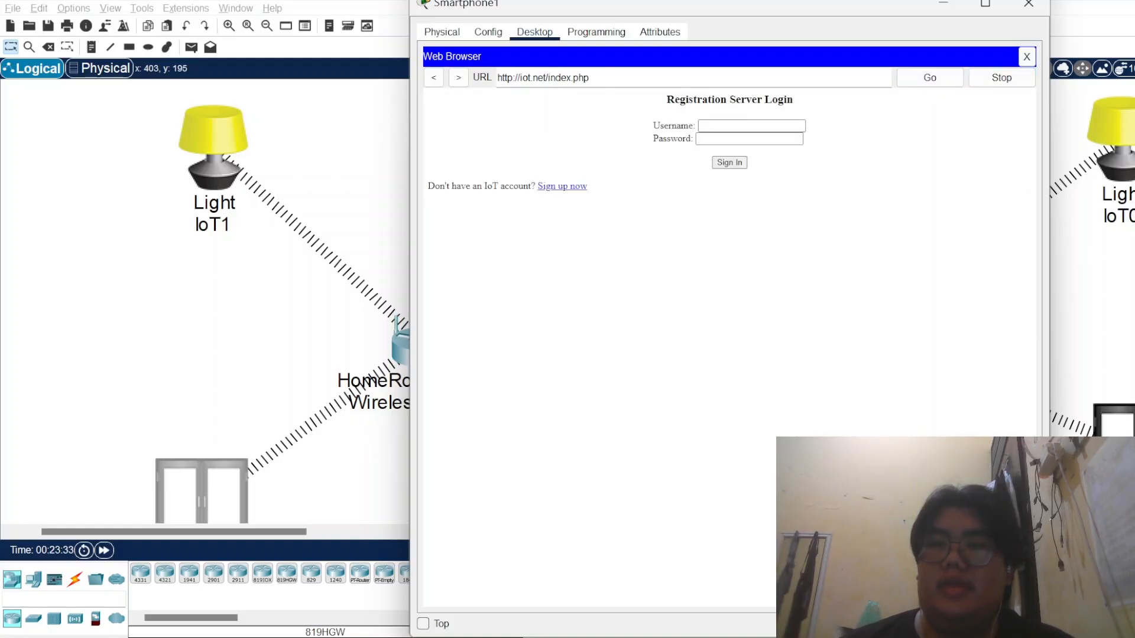
left_click(751, 126)
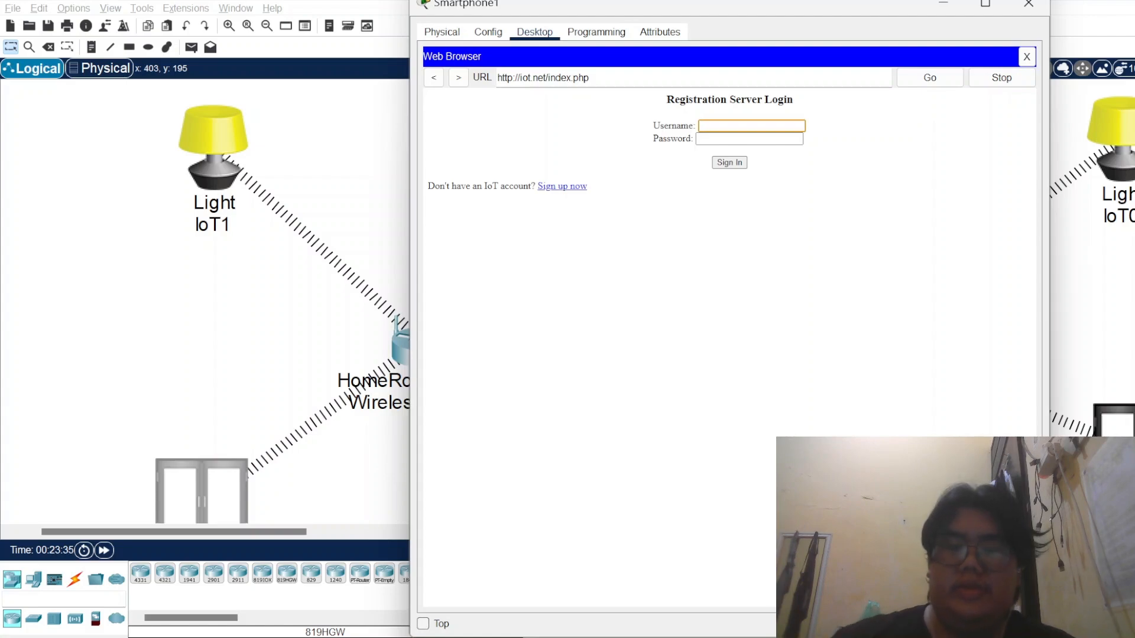
type("saya")
key("Tab")
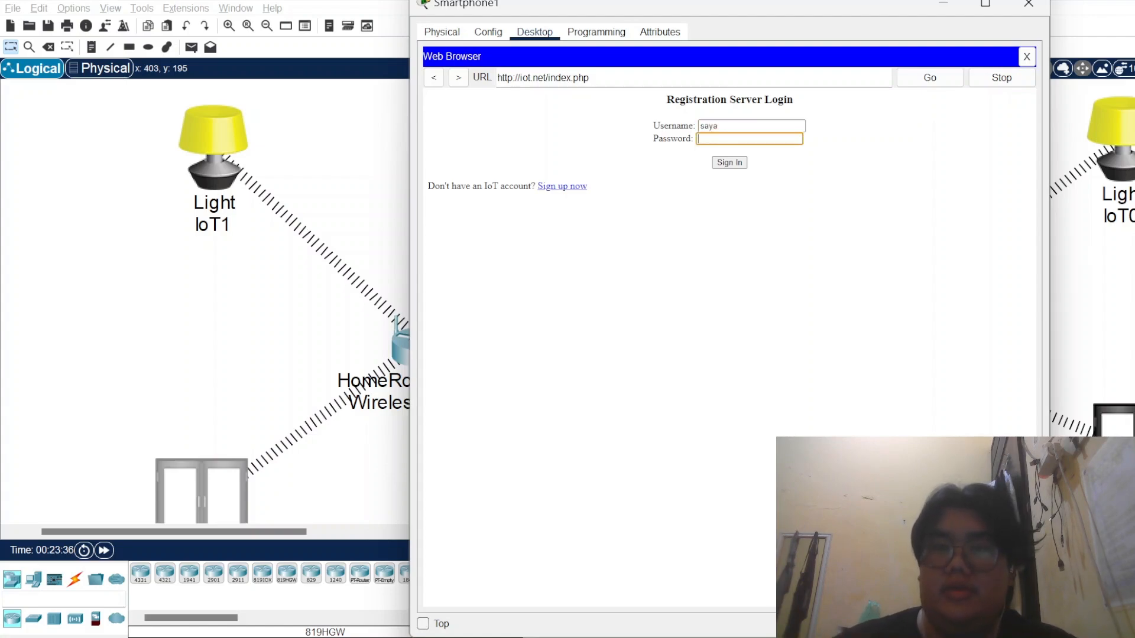
type("saya")
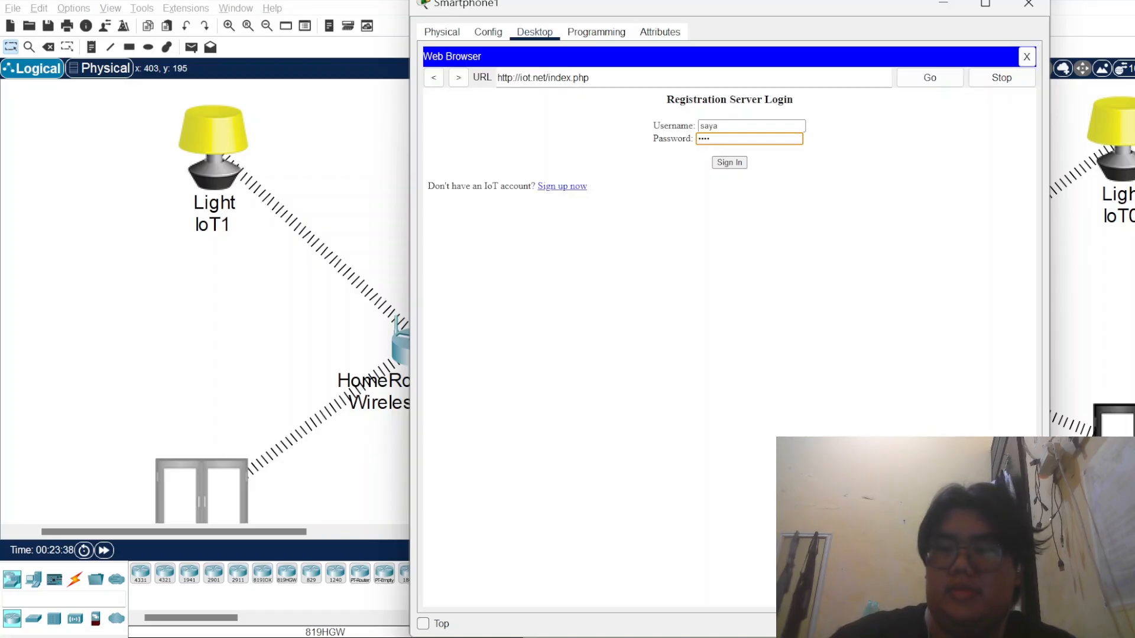
key("Return")
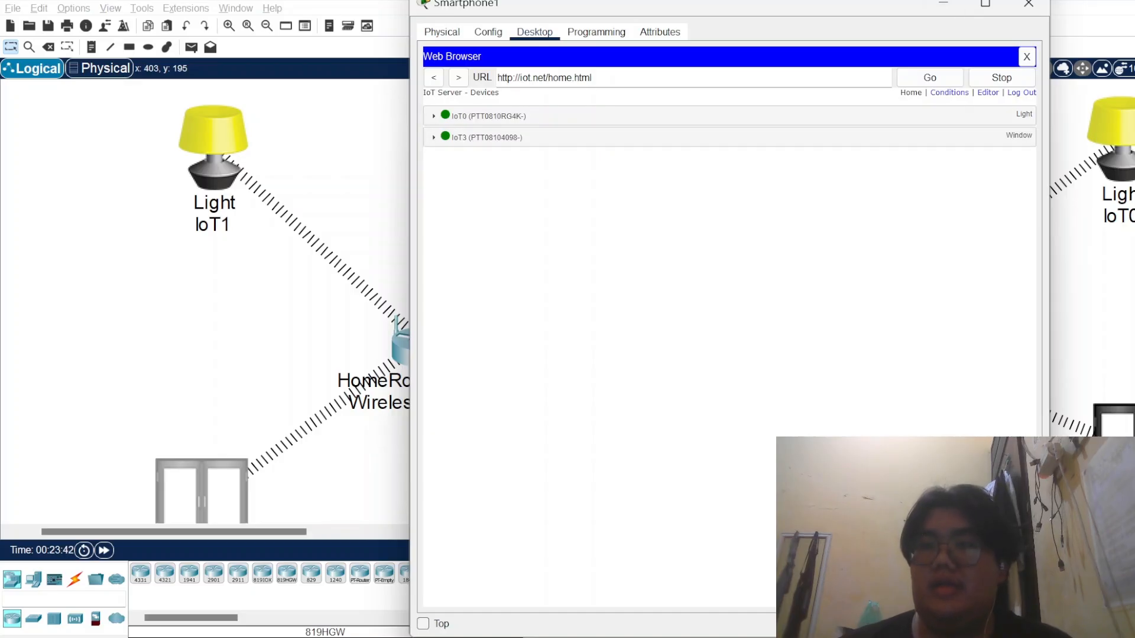
Step: Expand the IoT0 device entry and set its light to Dim, followed by On
scroll(236, 301, "right", 7)
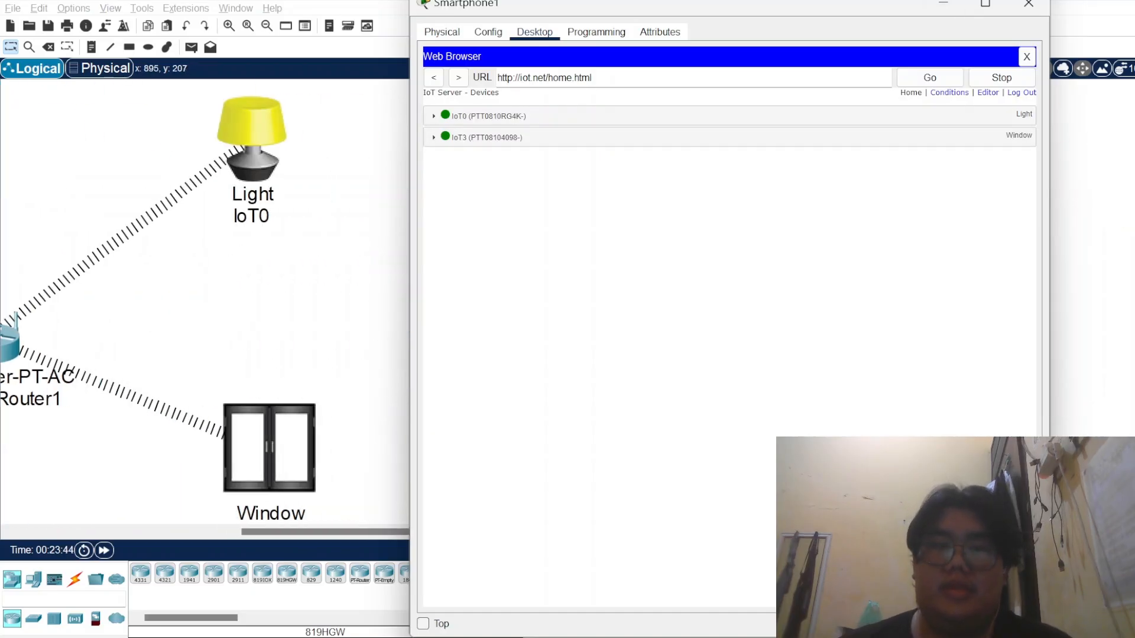
scroll(237, 301, "left", 2)
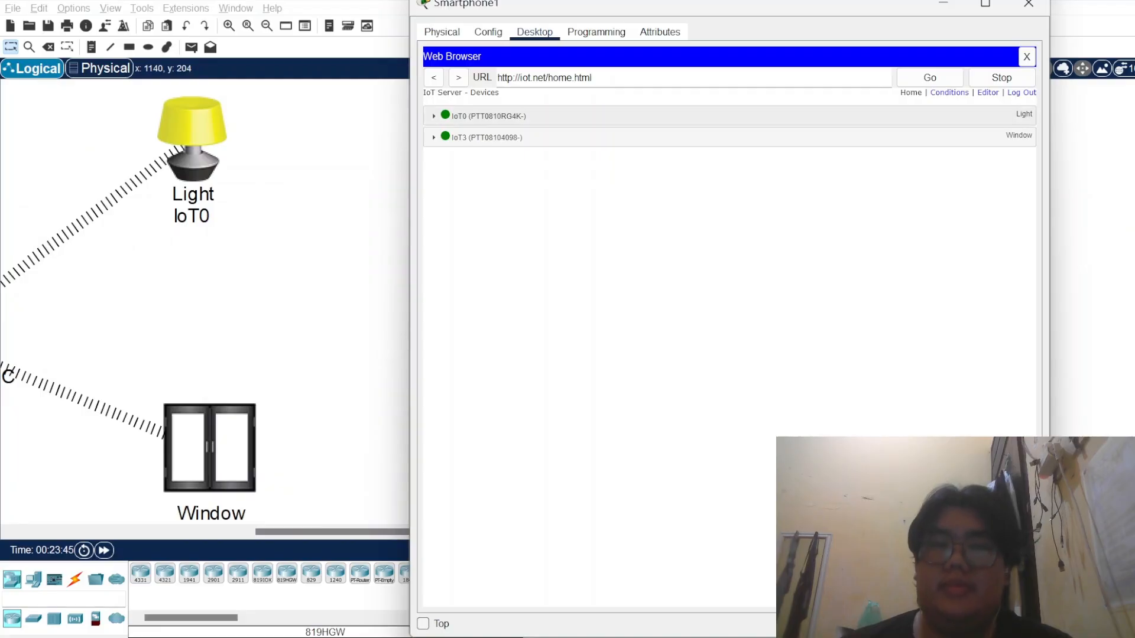
left_click(473, 116)
left_click(988, 138)
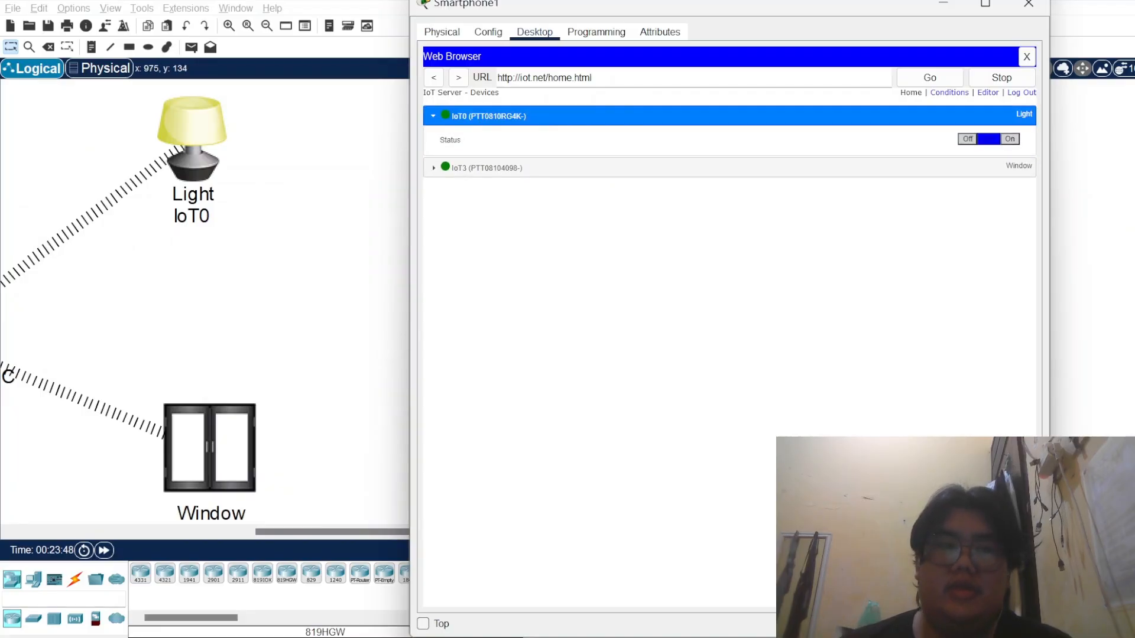
left_click(266, 266)
key("alt+Tab")
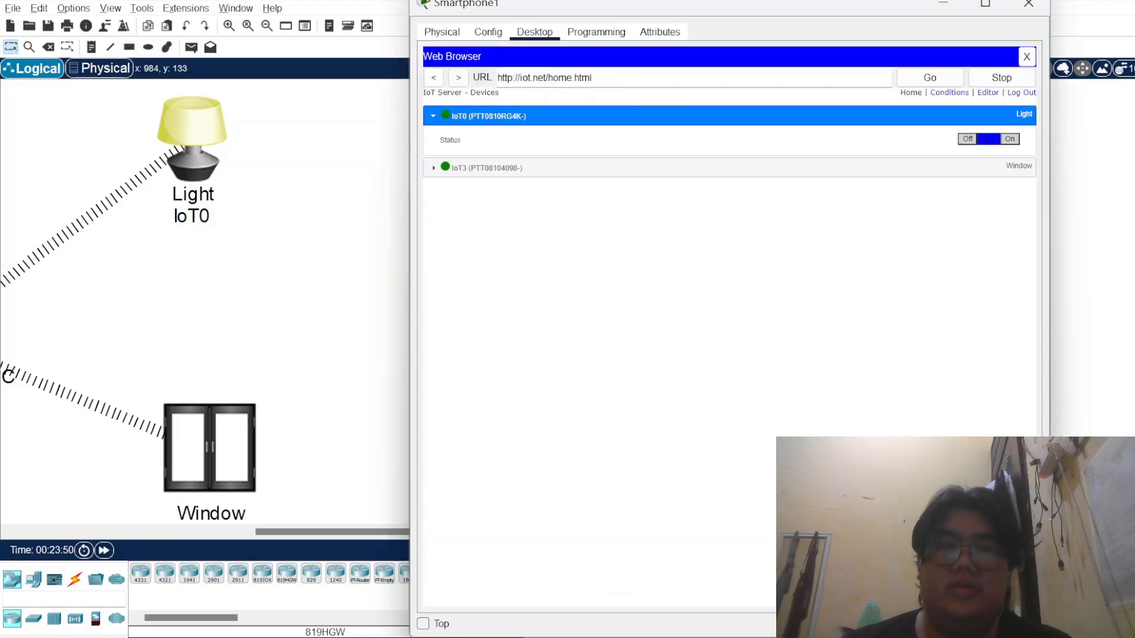
scroll(266, 266, "left", 12)
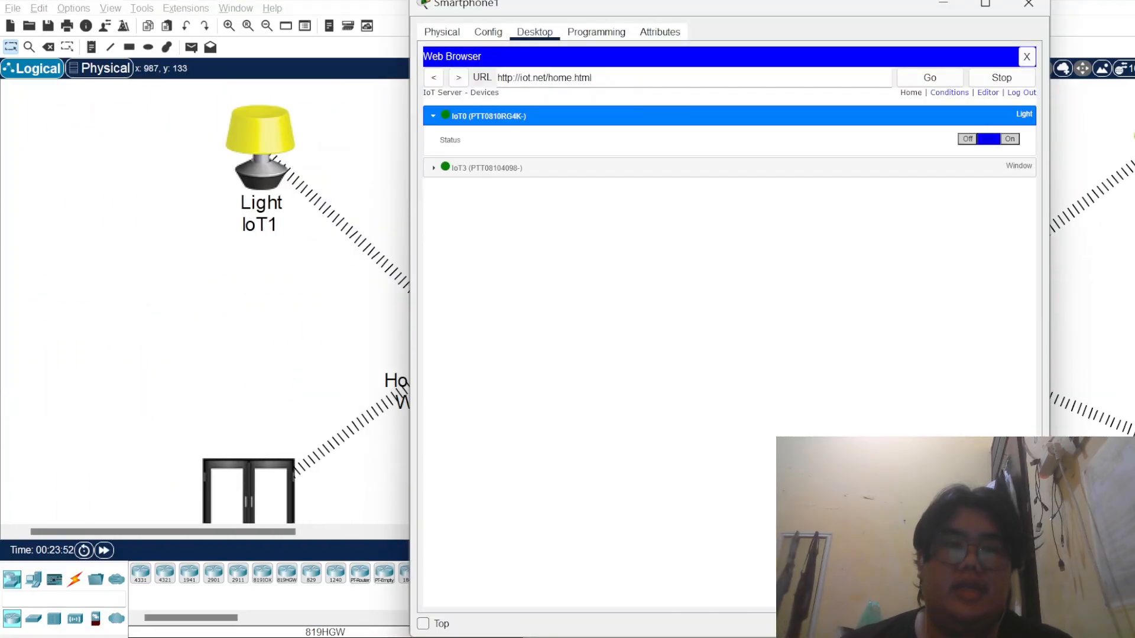
scroll(266, 266, "right", 12)
scroll(266, 266, "left", 3)
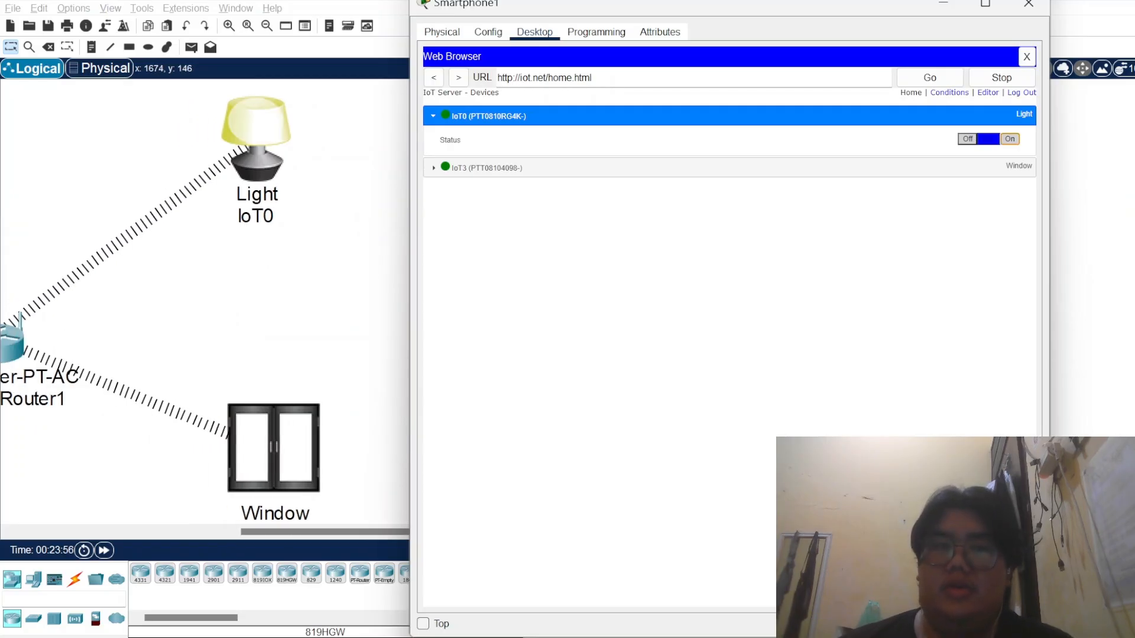
Step: Expand the IoT3 device entry, open and close its window, and set the IoT0 light to Off
left_click(500, 168)
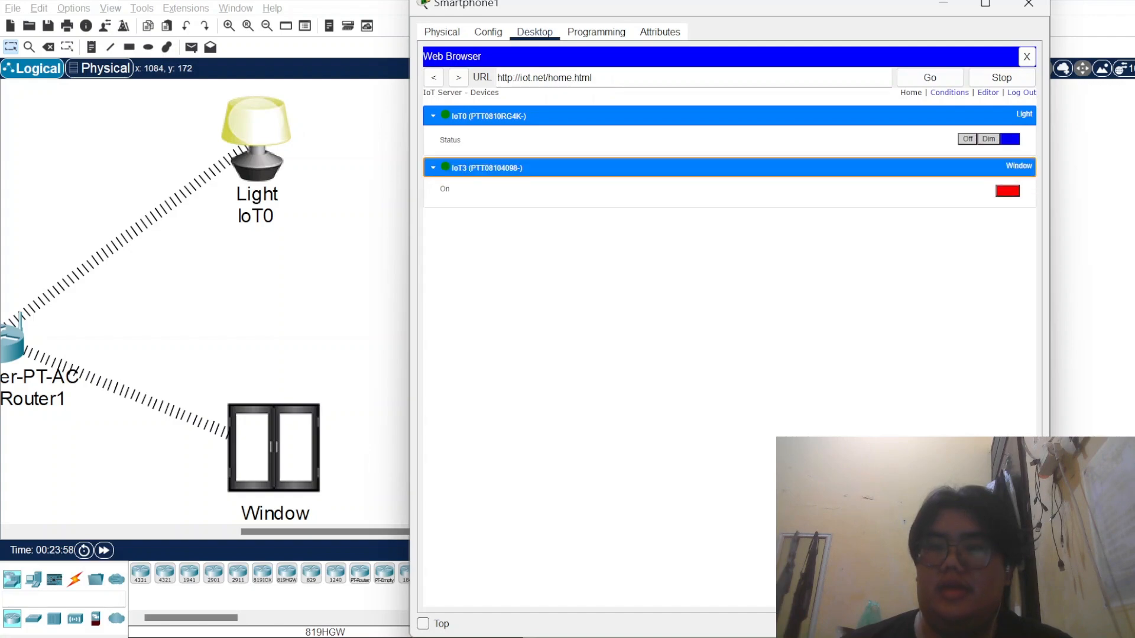
left_click(1007, 184)
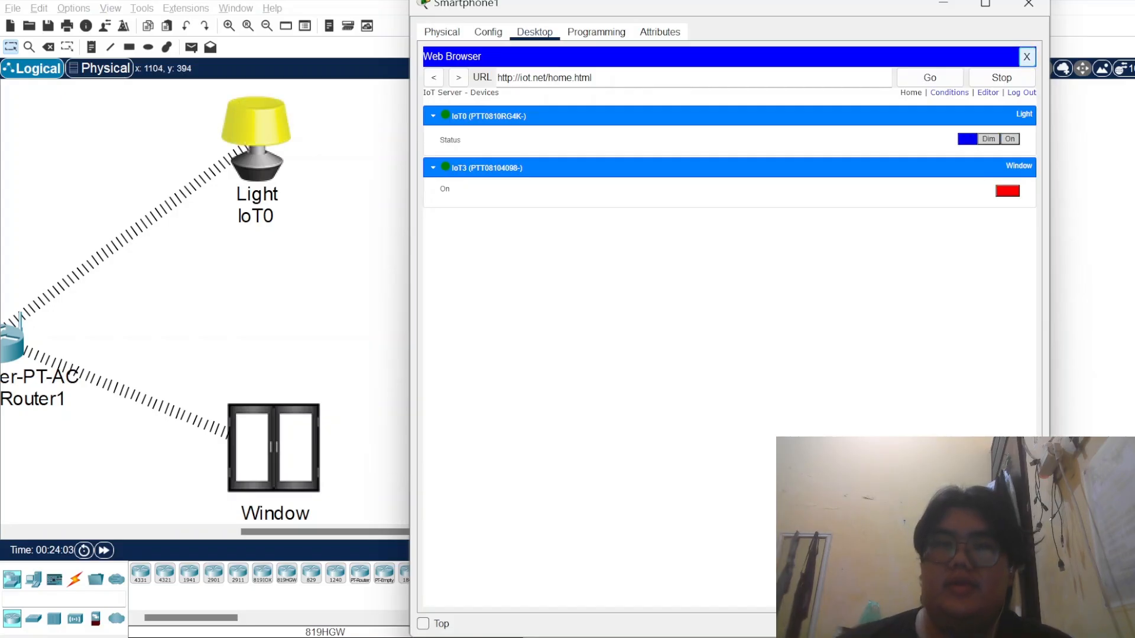
Step: Close the web browser and Smartphone1's device window to return to the full network topology
left_click(1027, 57)
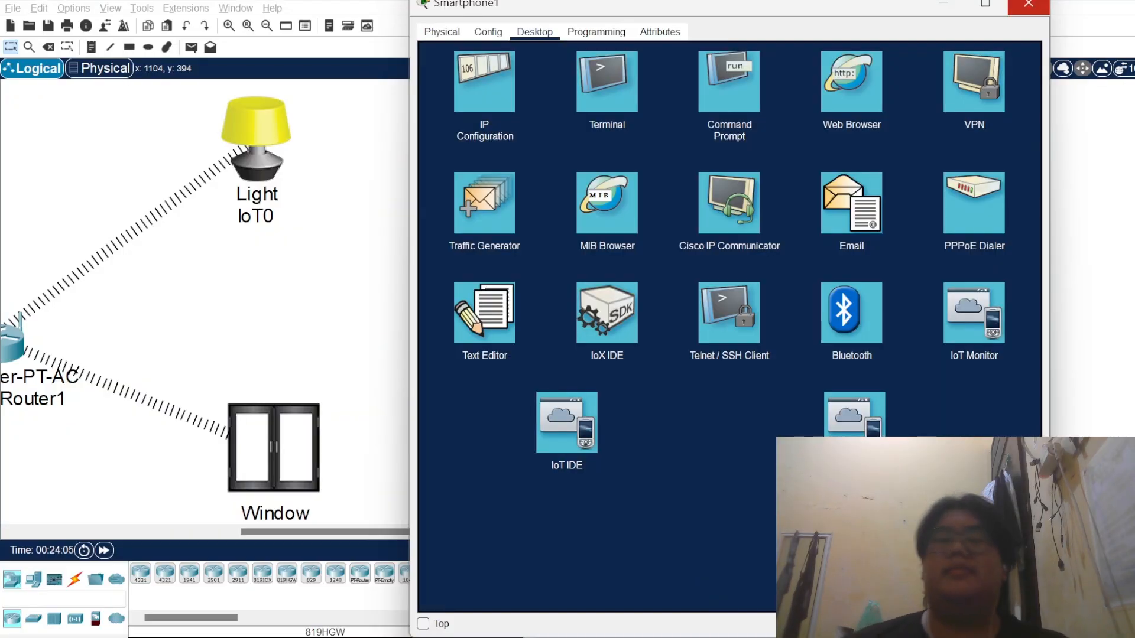
left_click(1029, 5)
scroll(384, 295, "left", 10)
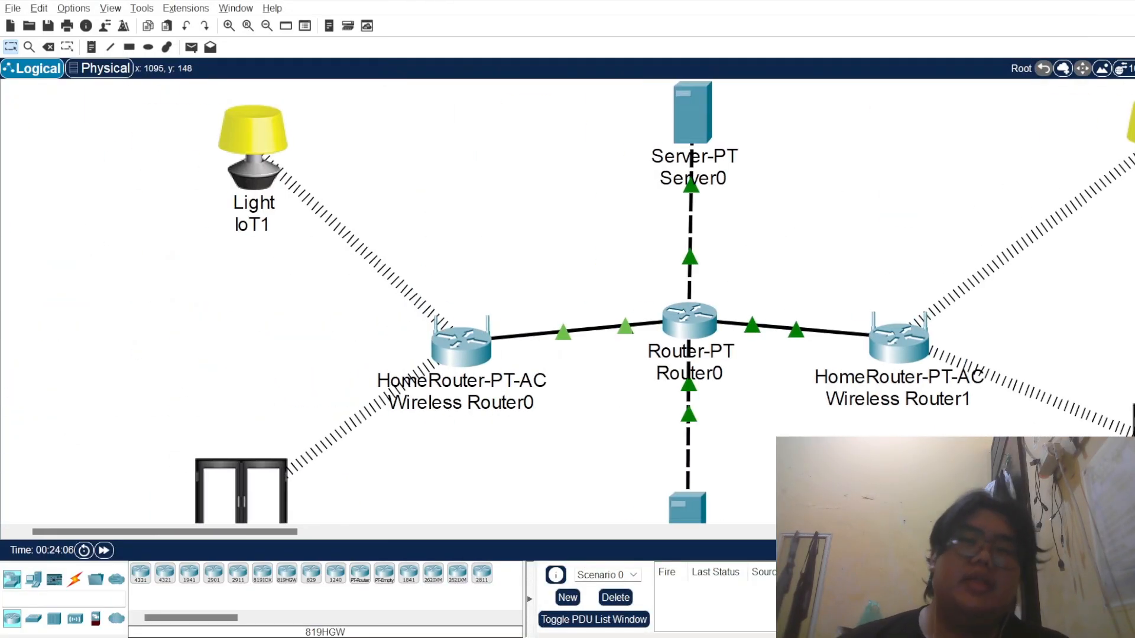
scroll(384, 295, "down", 5)
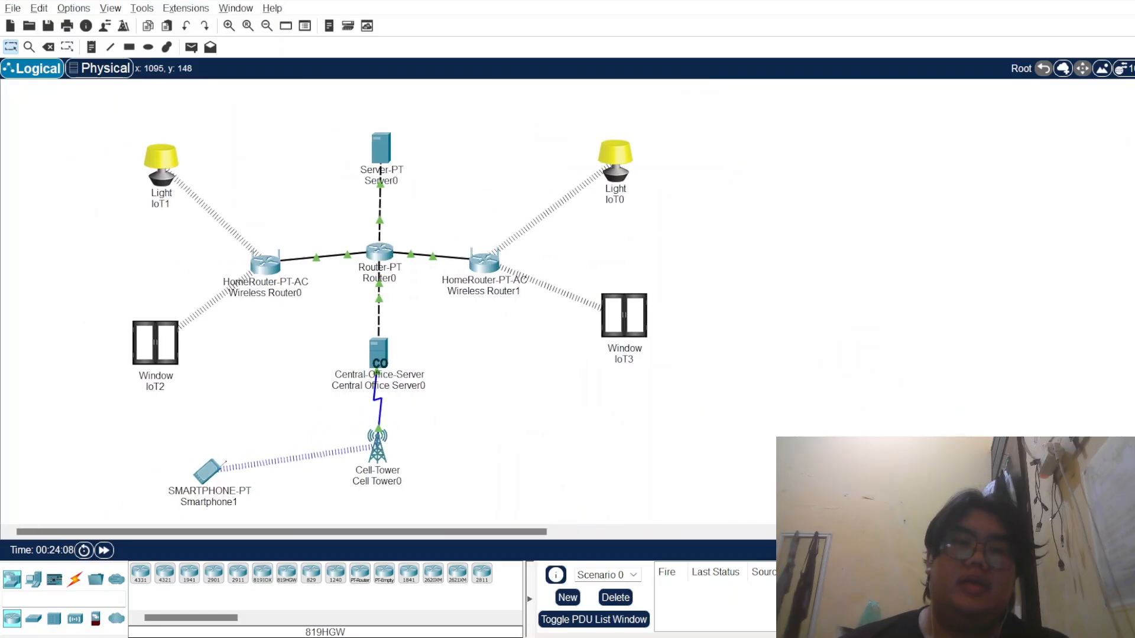